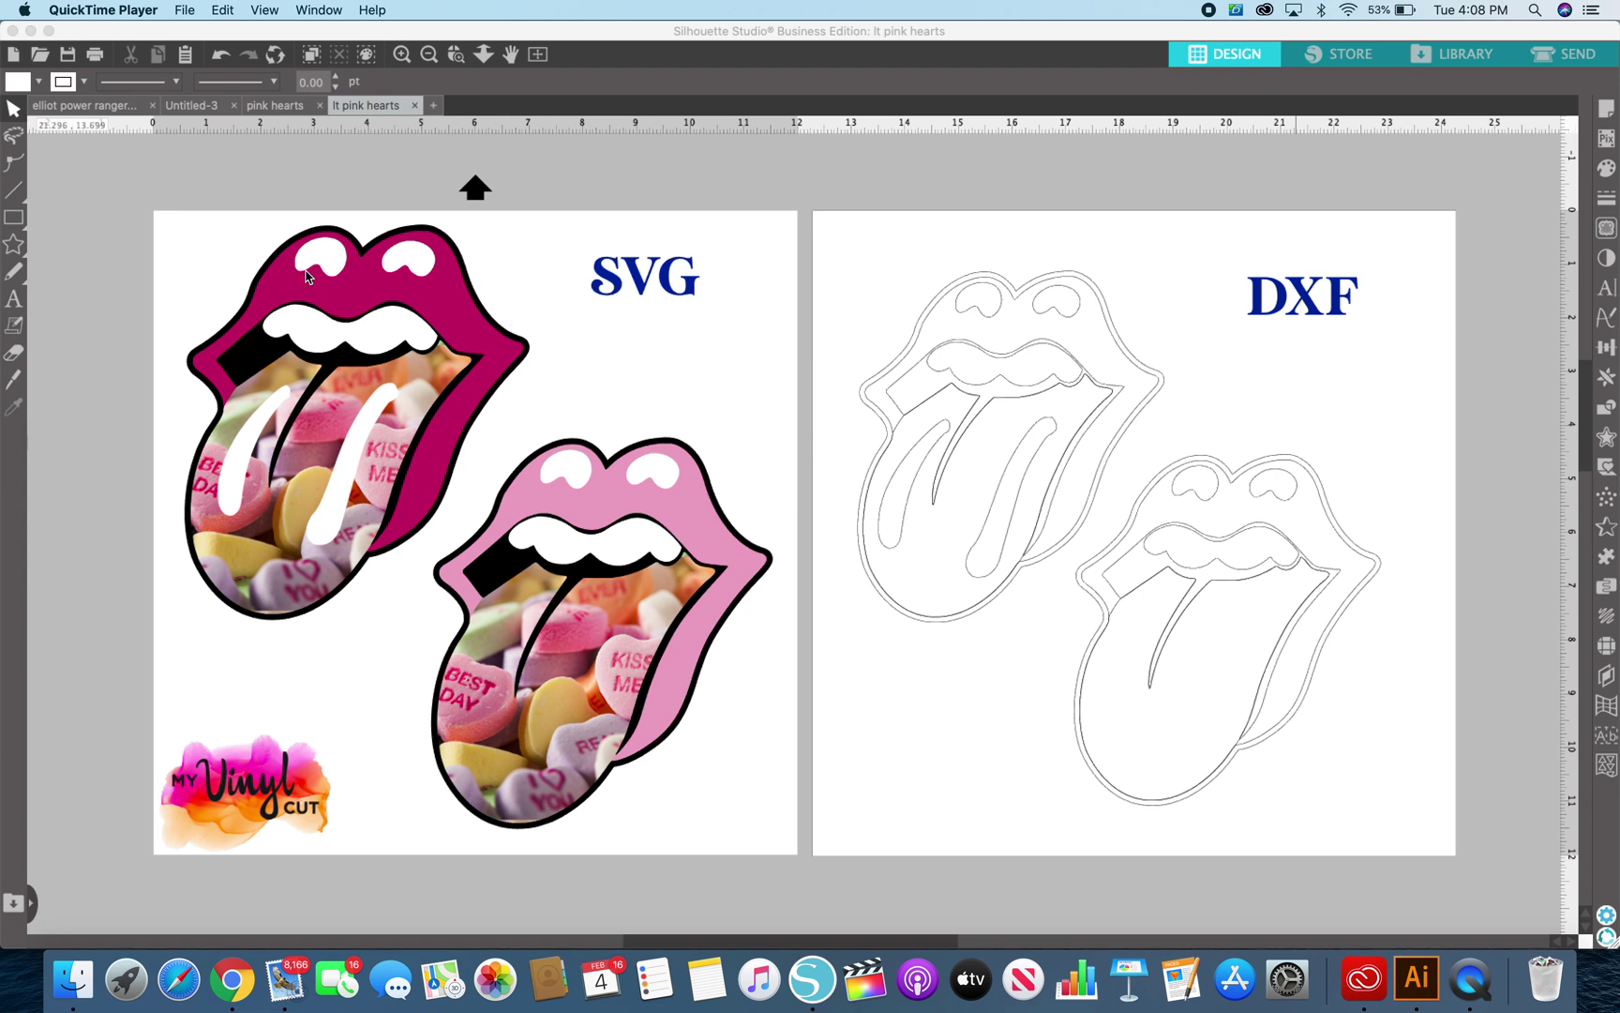
Copy the magenta lips onto a new blank page and centre them.
click(148, 183)
drag(148, 183, 411, 611)
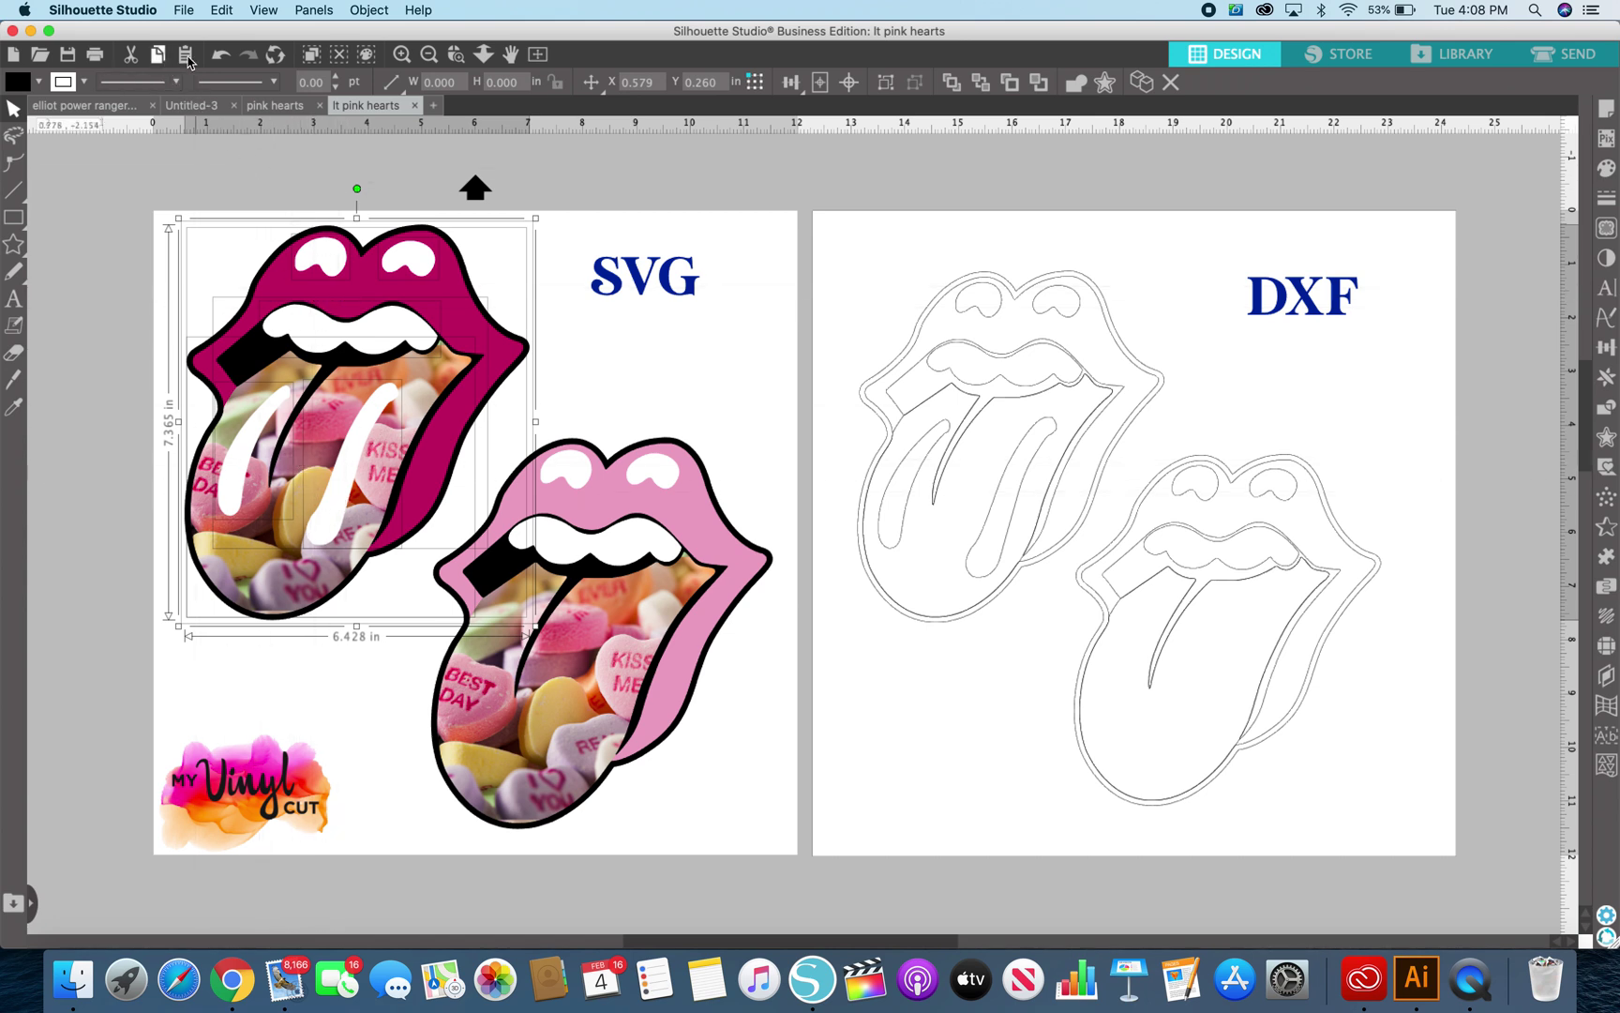
click(434, 106)
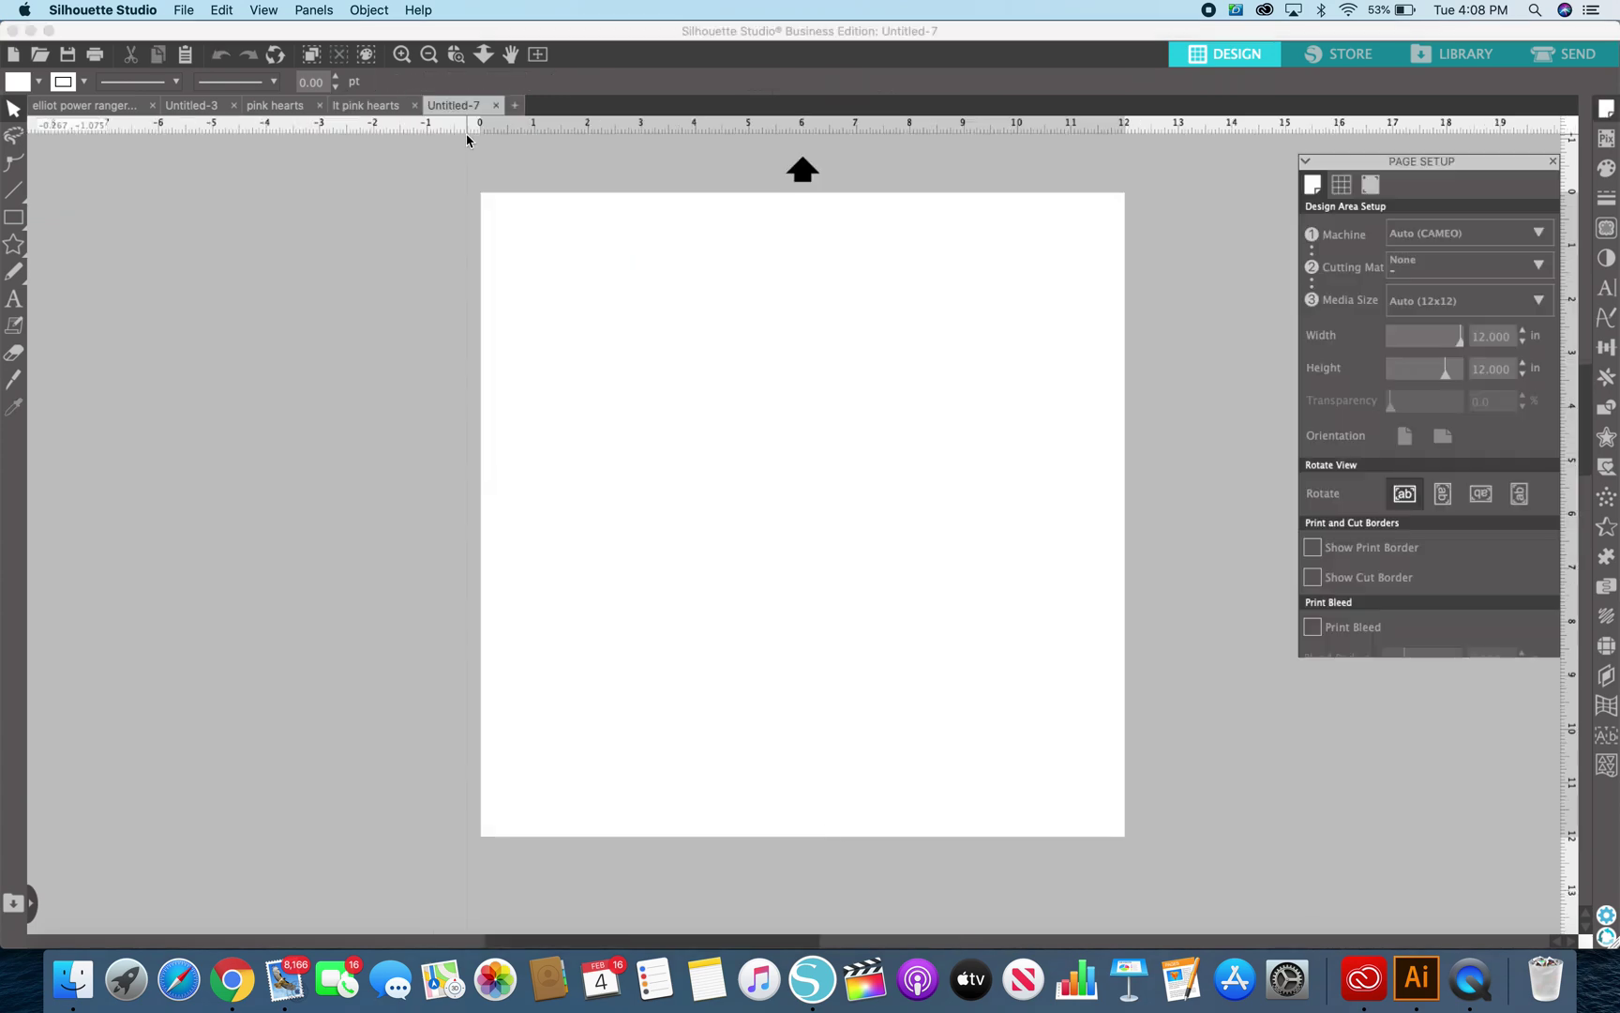
click(186, 55)
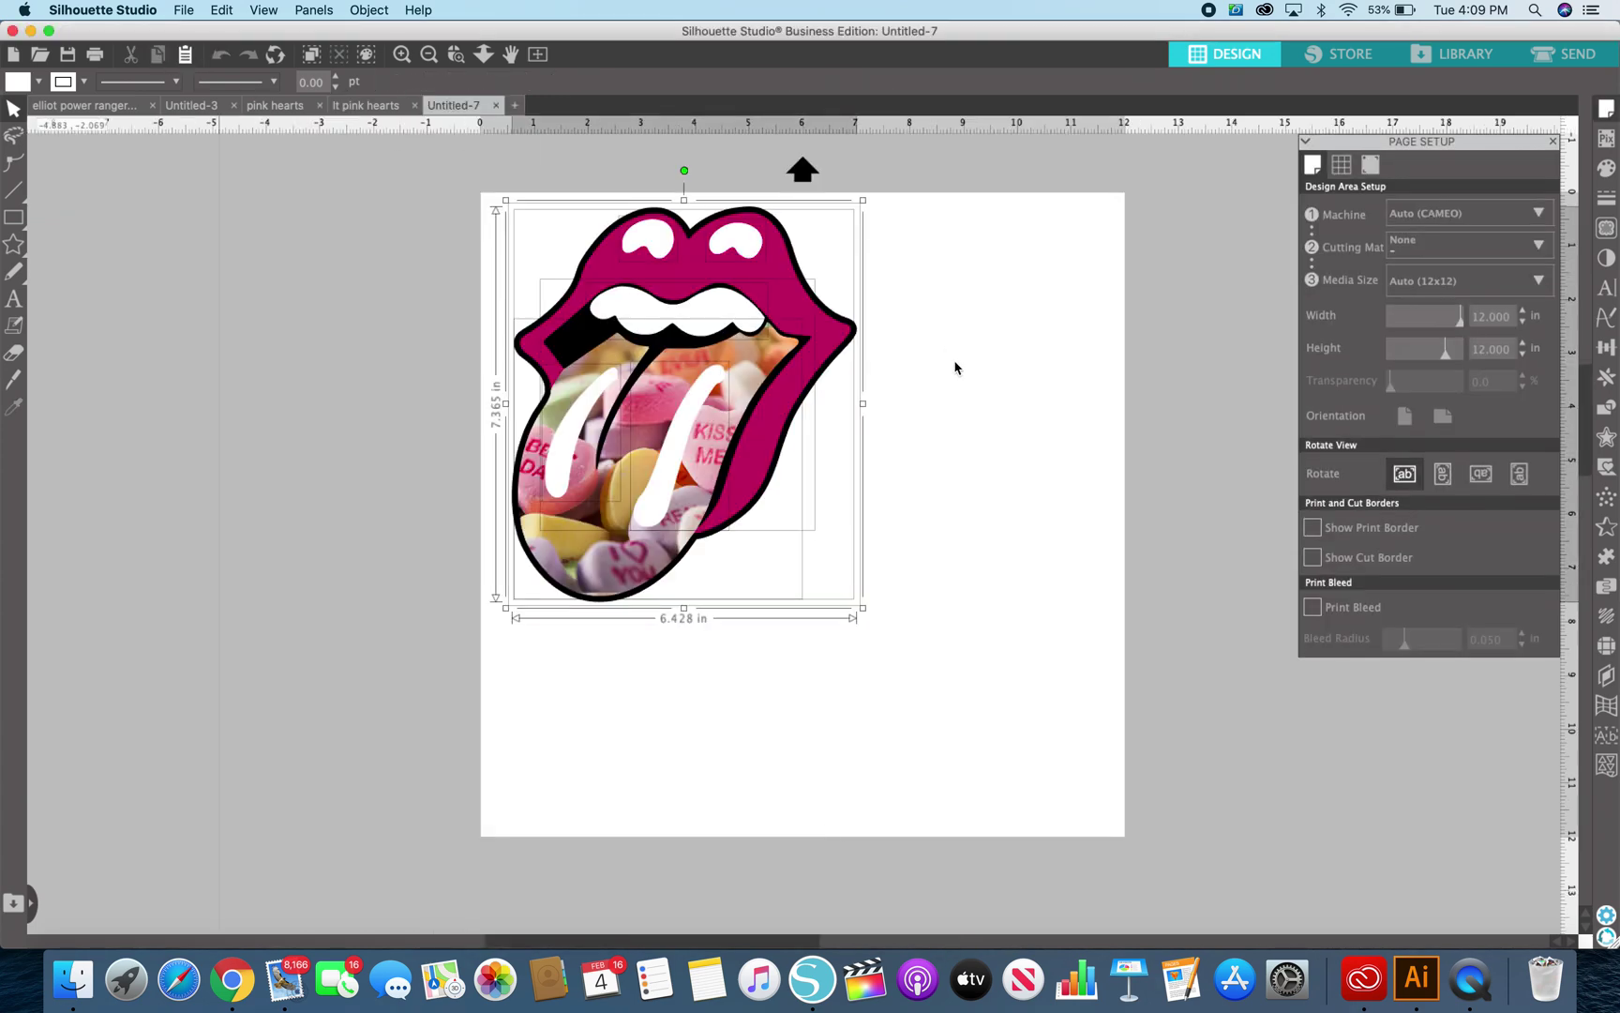
drag(832, 494, 940, 598)
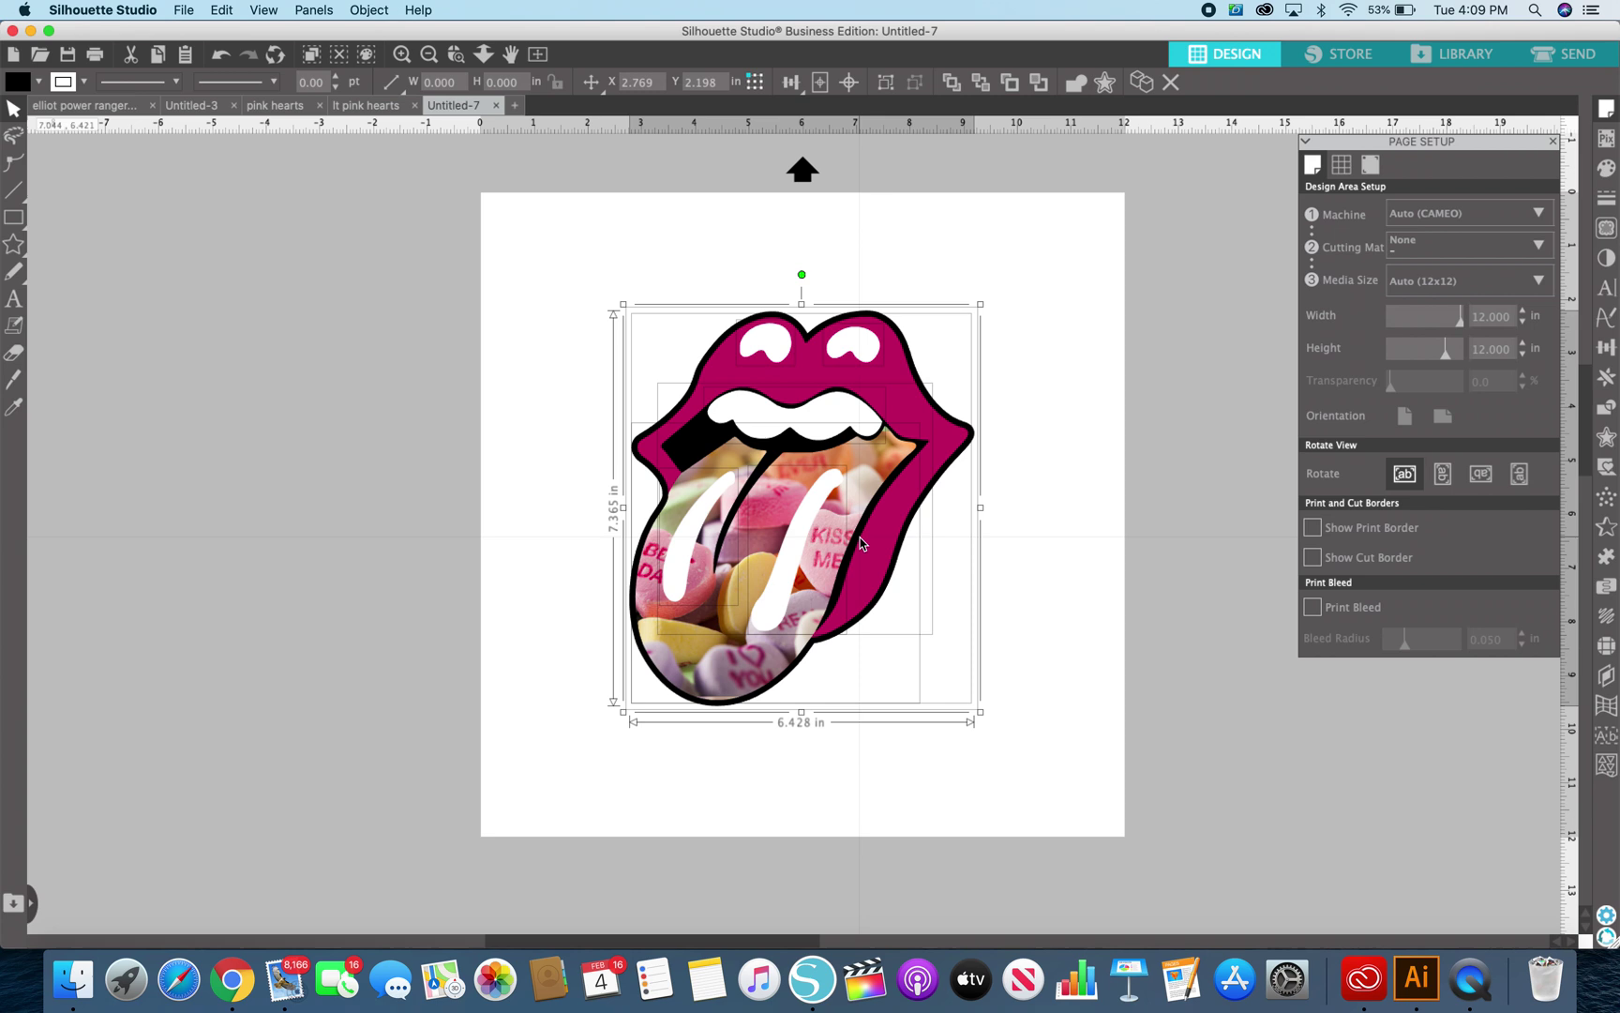
Save the design to the hard drive as test in SVG format.
click(188, 11)
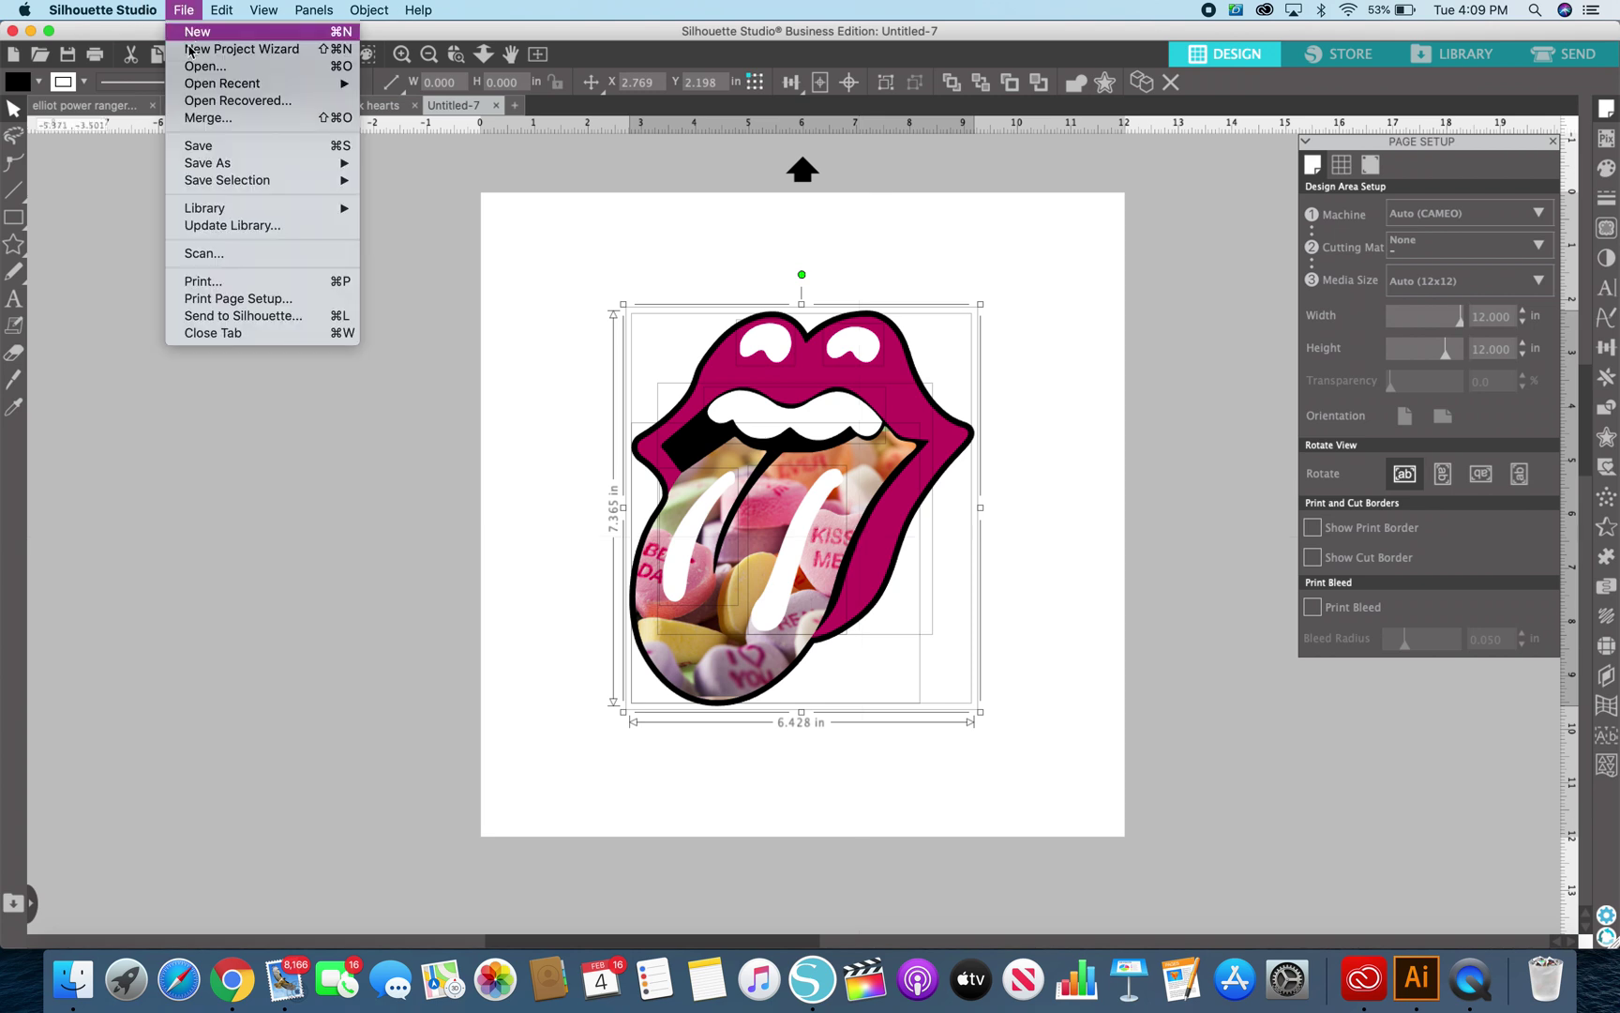
mouse_move(201, 164)
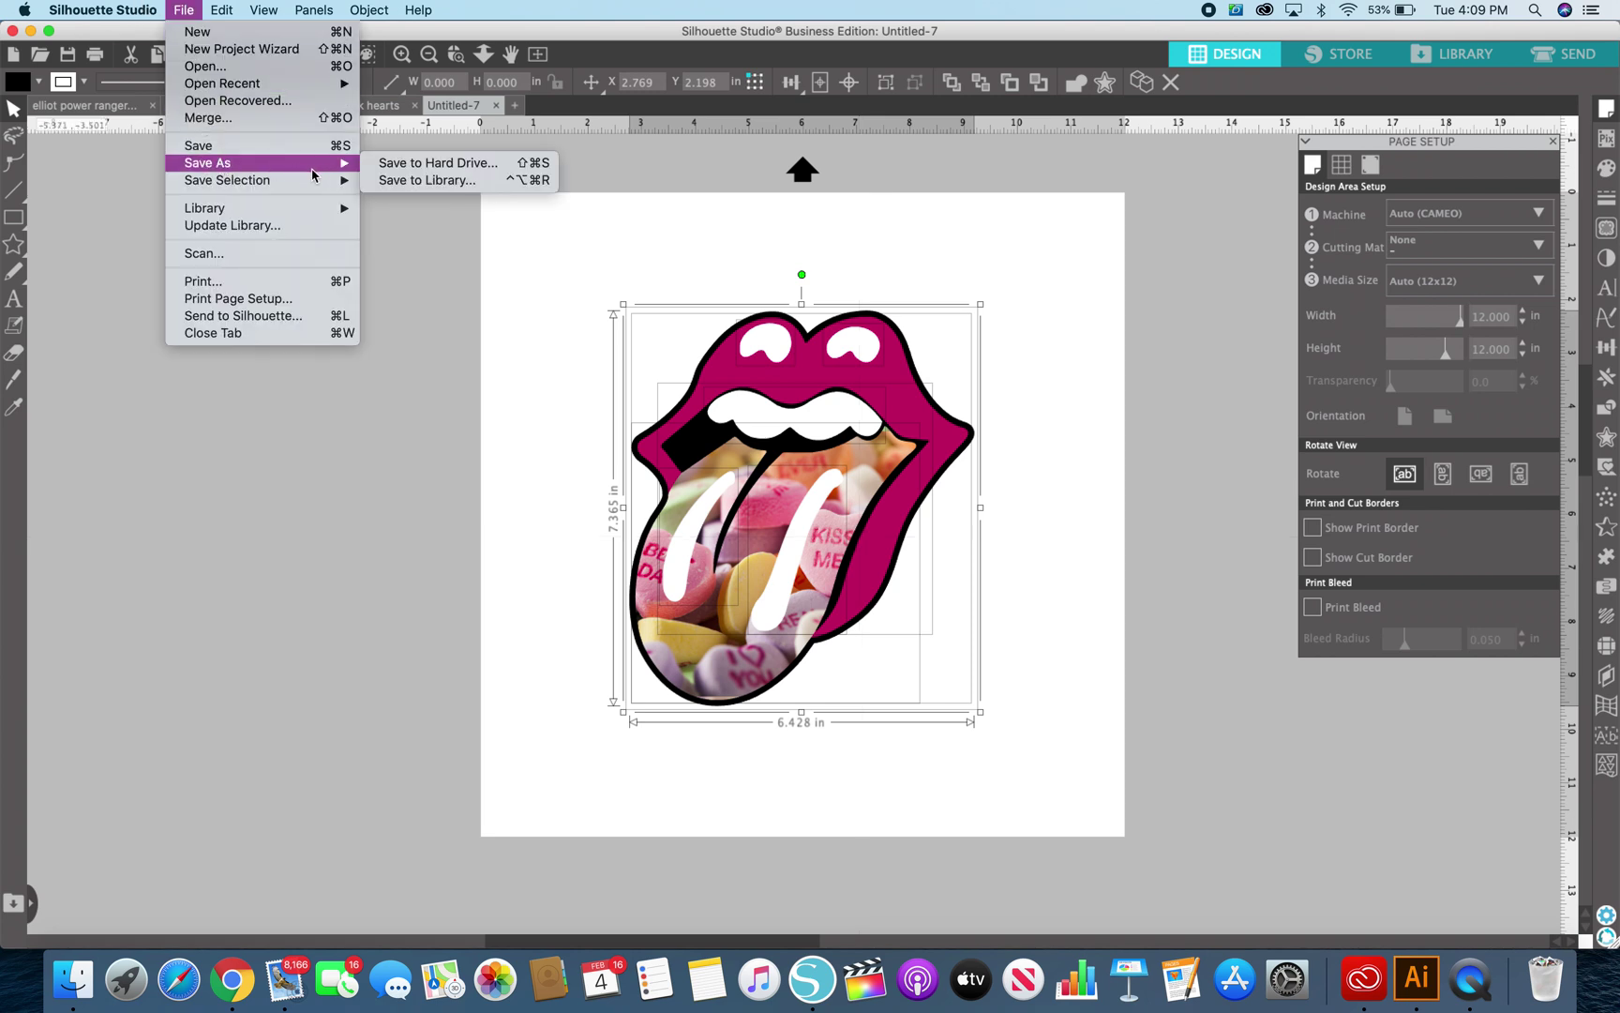
click(393, 165)
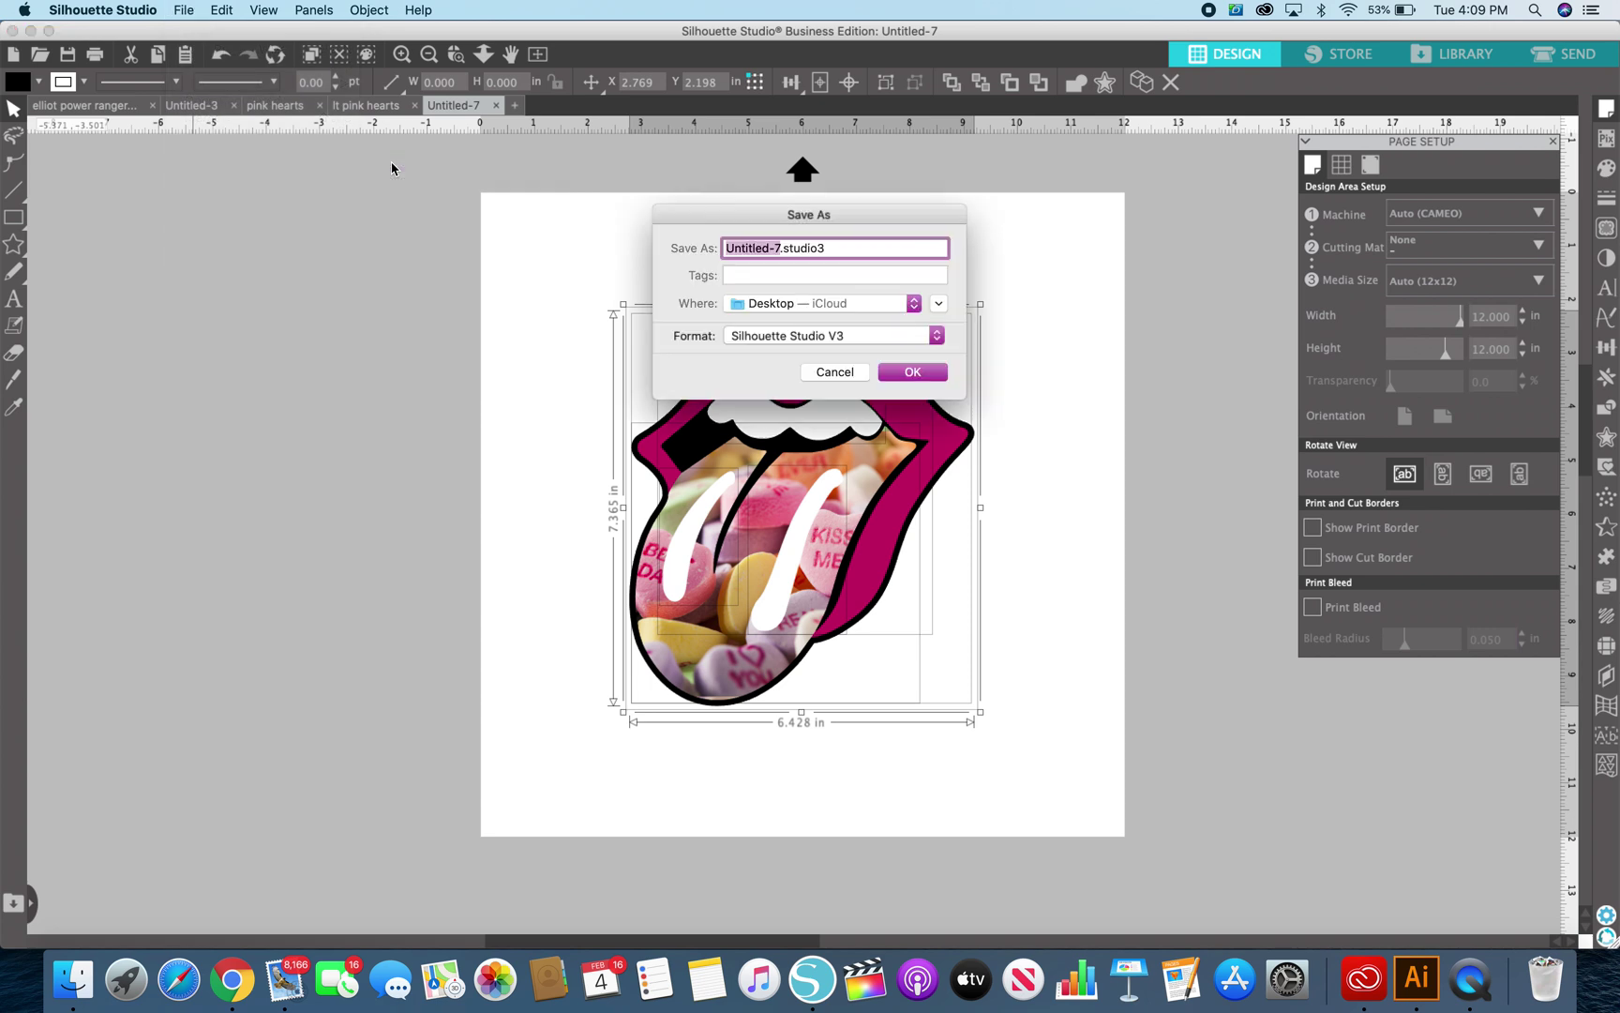
triple_click(767, 247)
text(test)
click(834, 338)
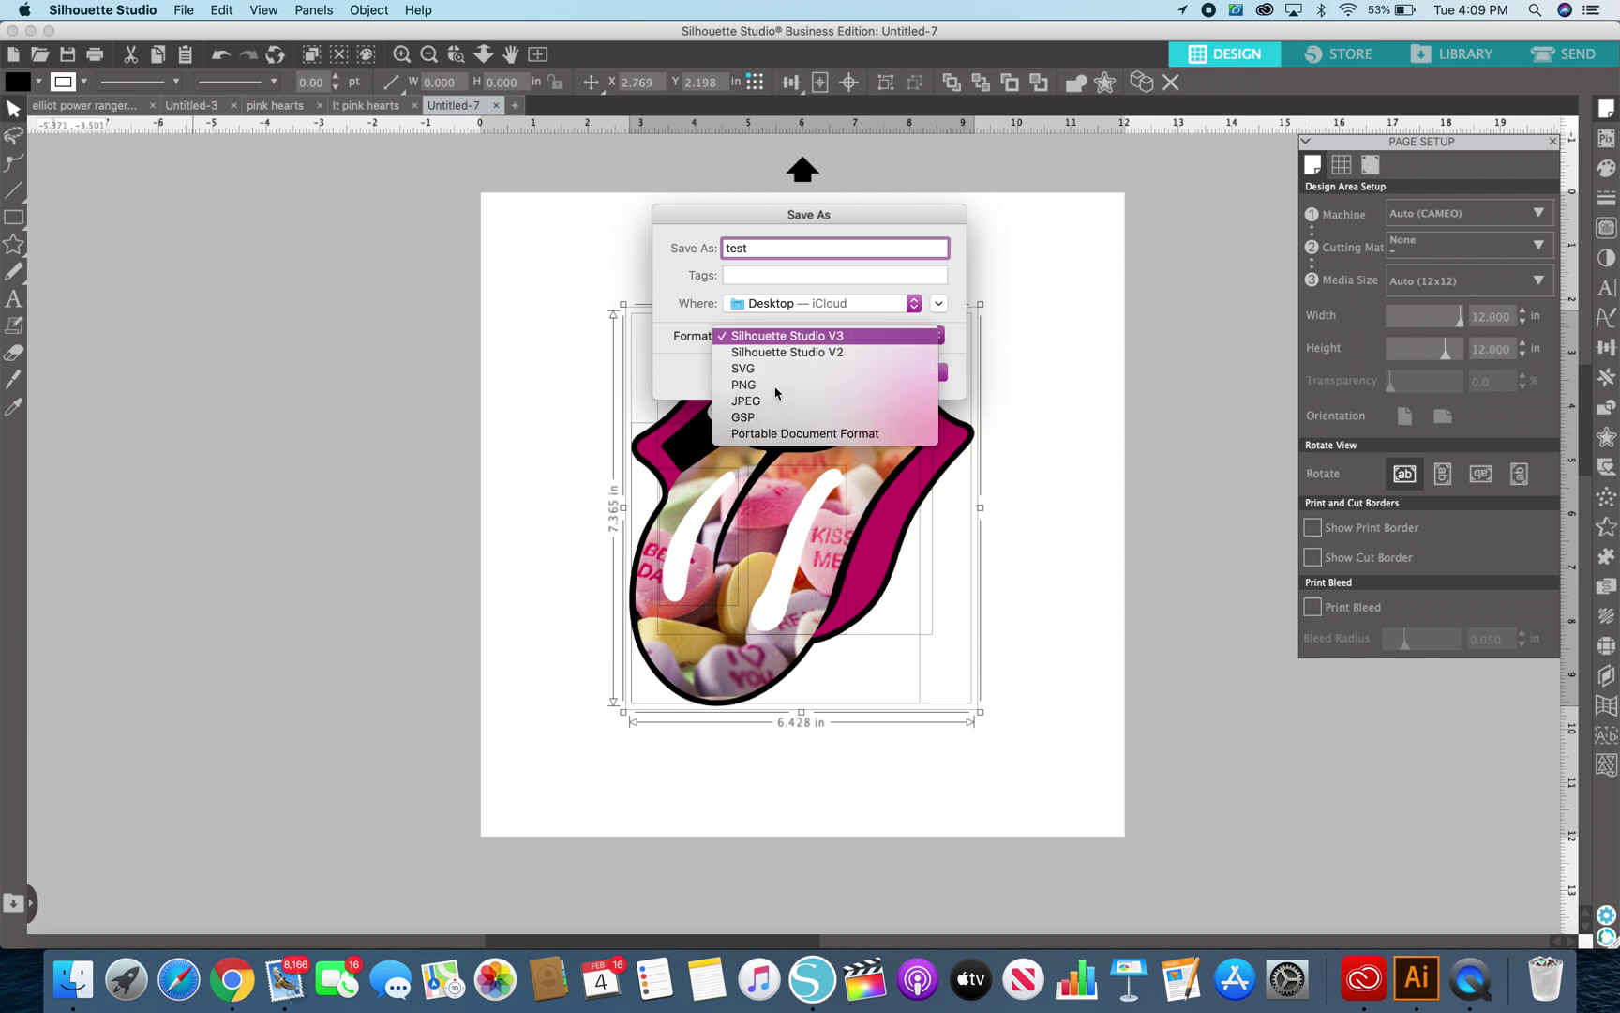
click(737, 373)
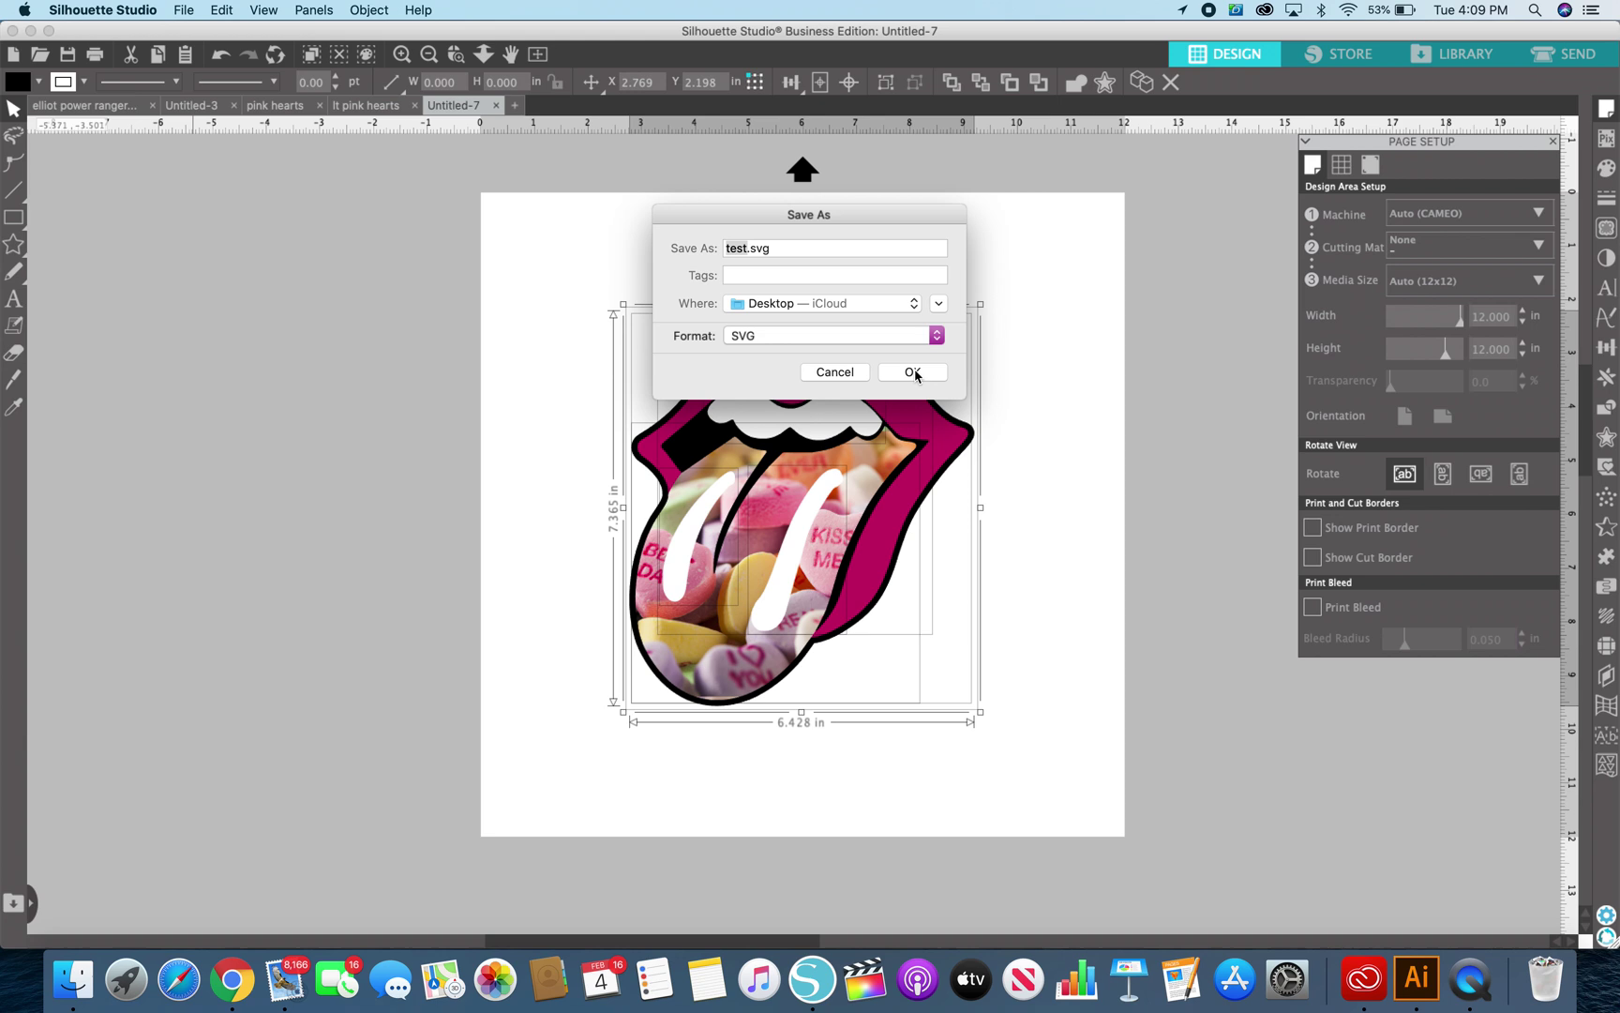
click(912, 372)
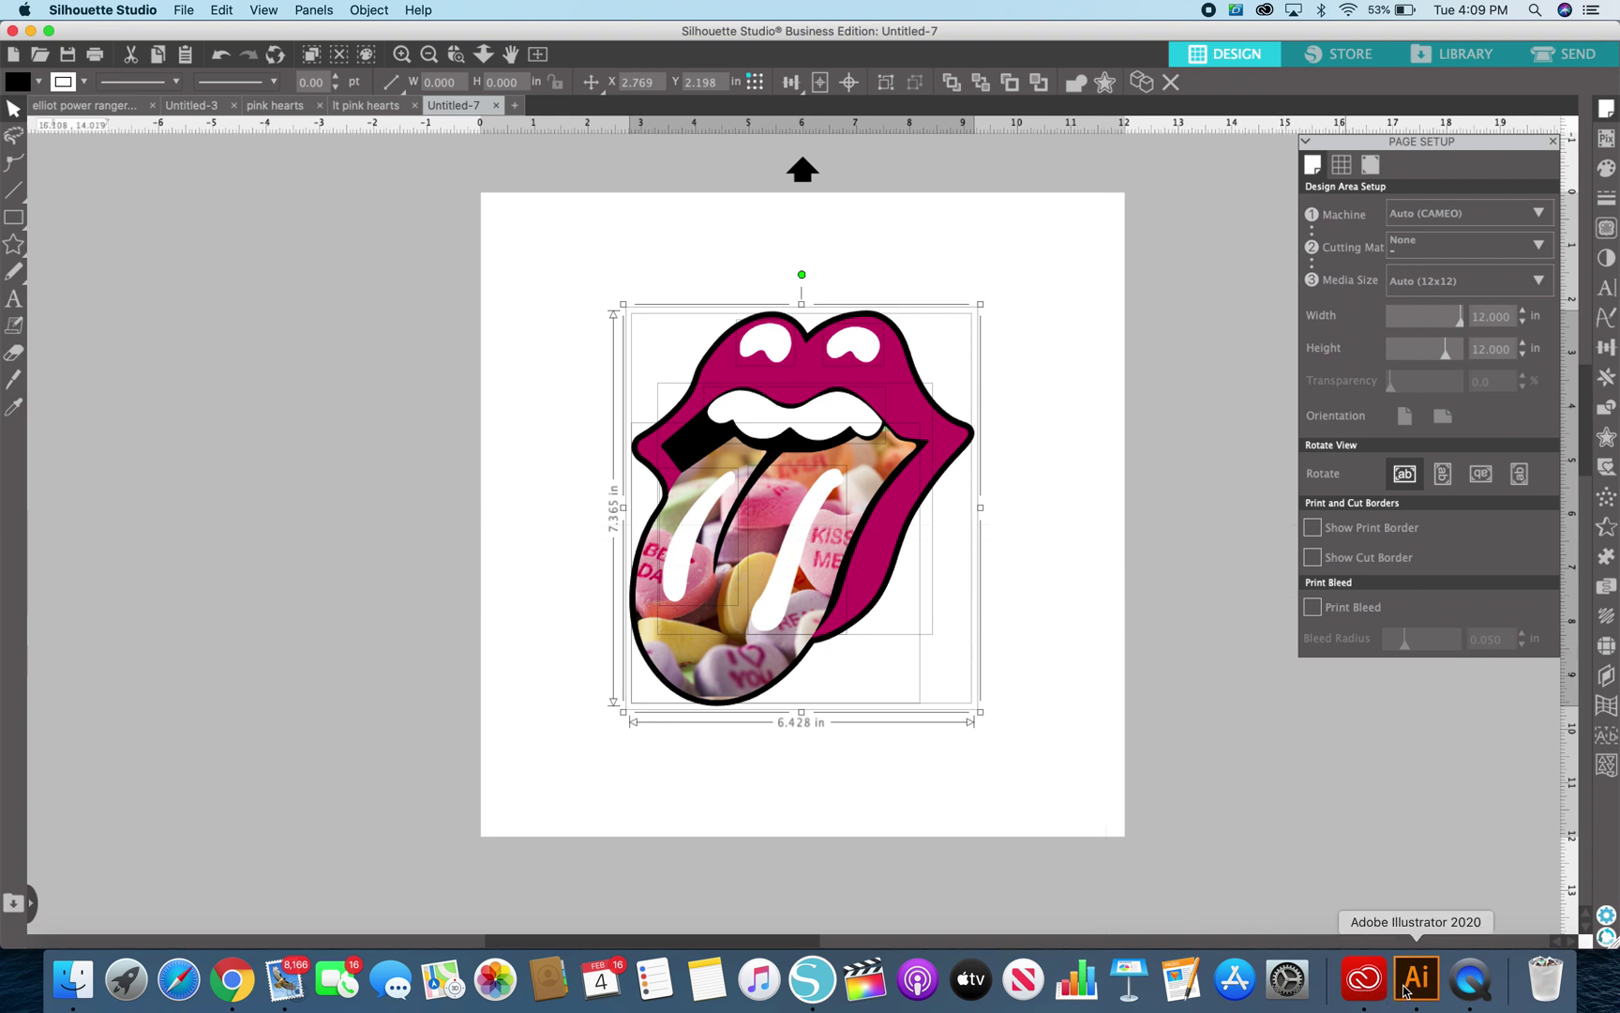
In Illustrator, place test.svg from the Desktop into the new document.
click(1416, 980)
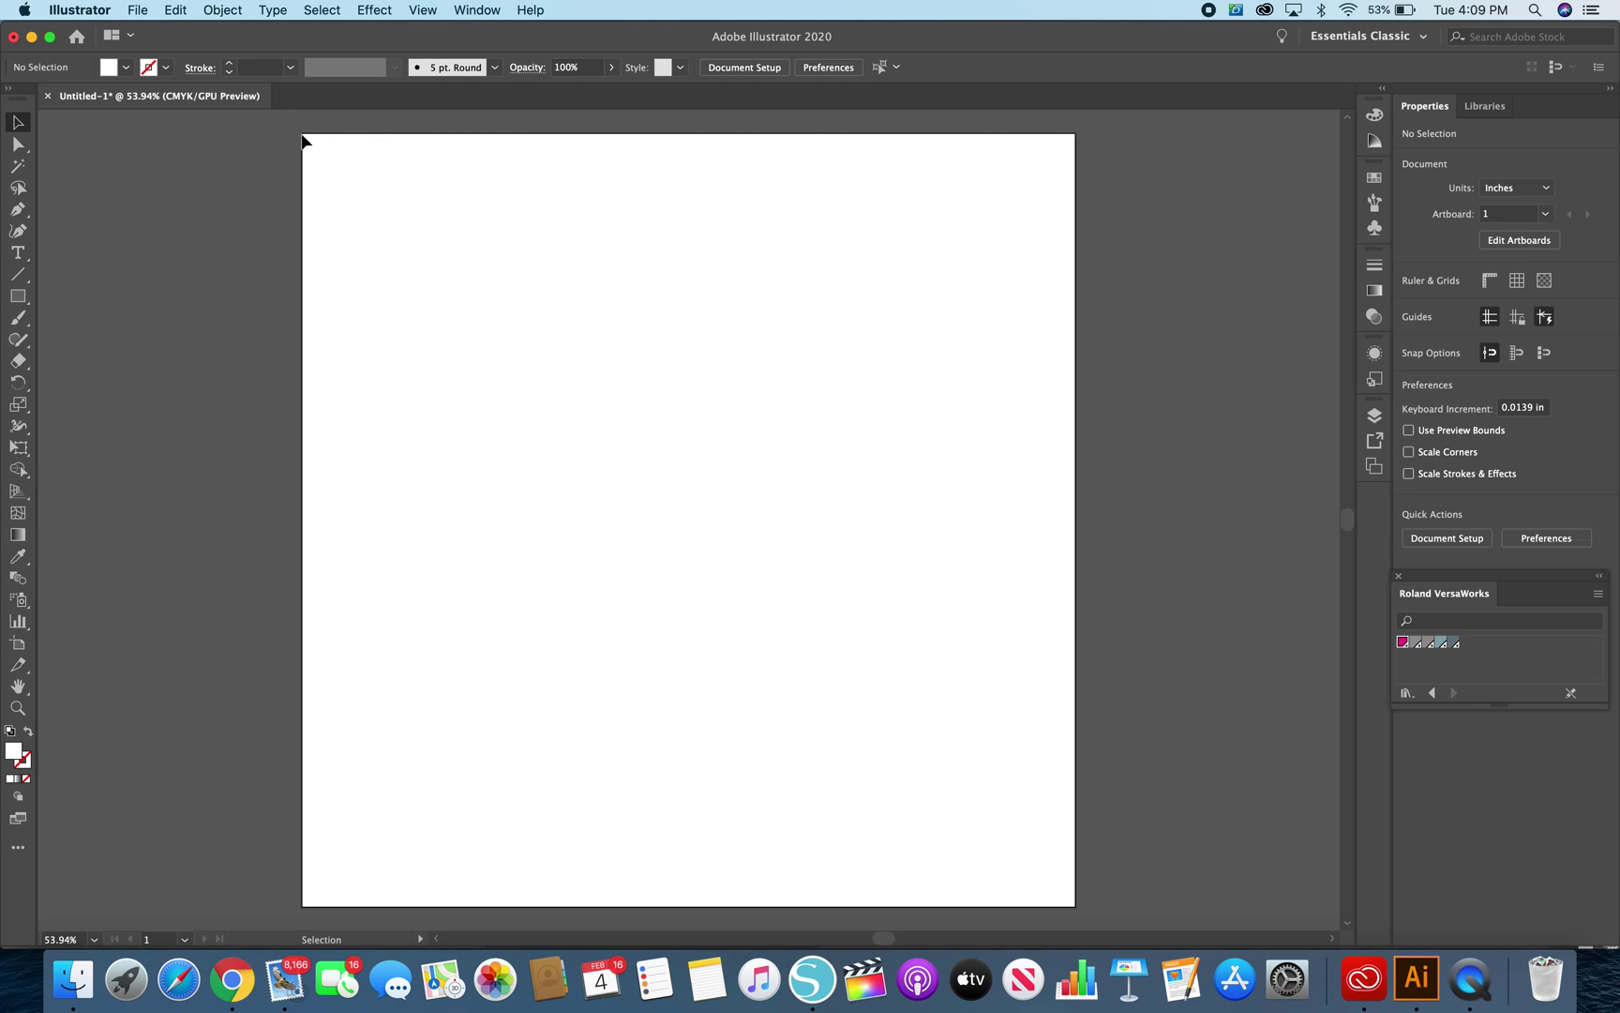
click(138, 12)
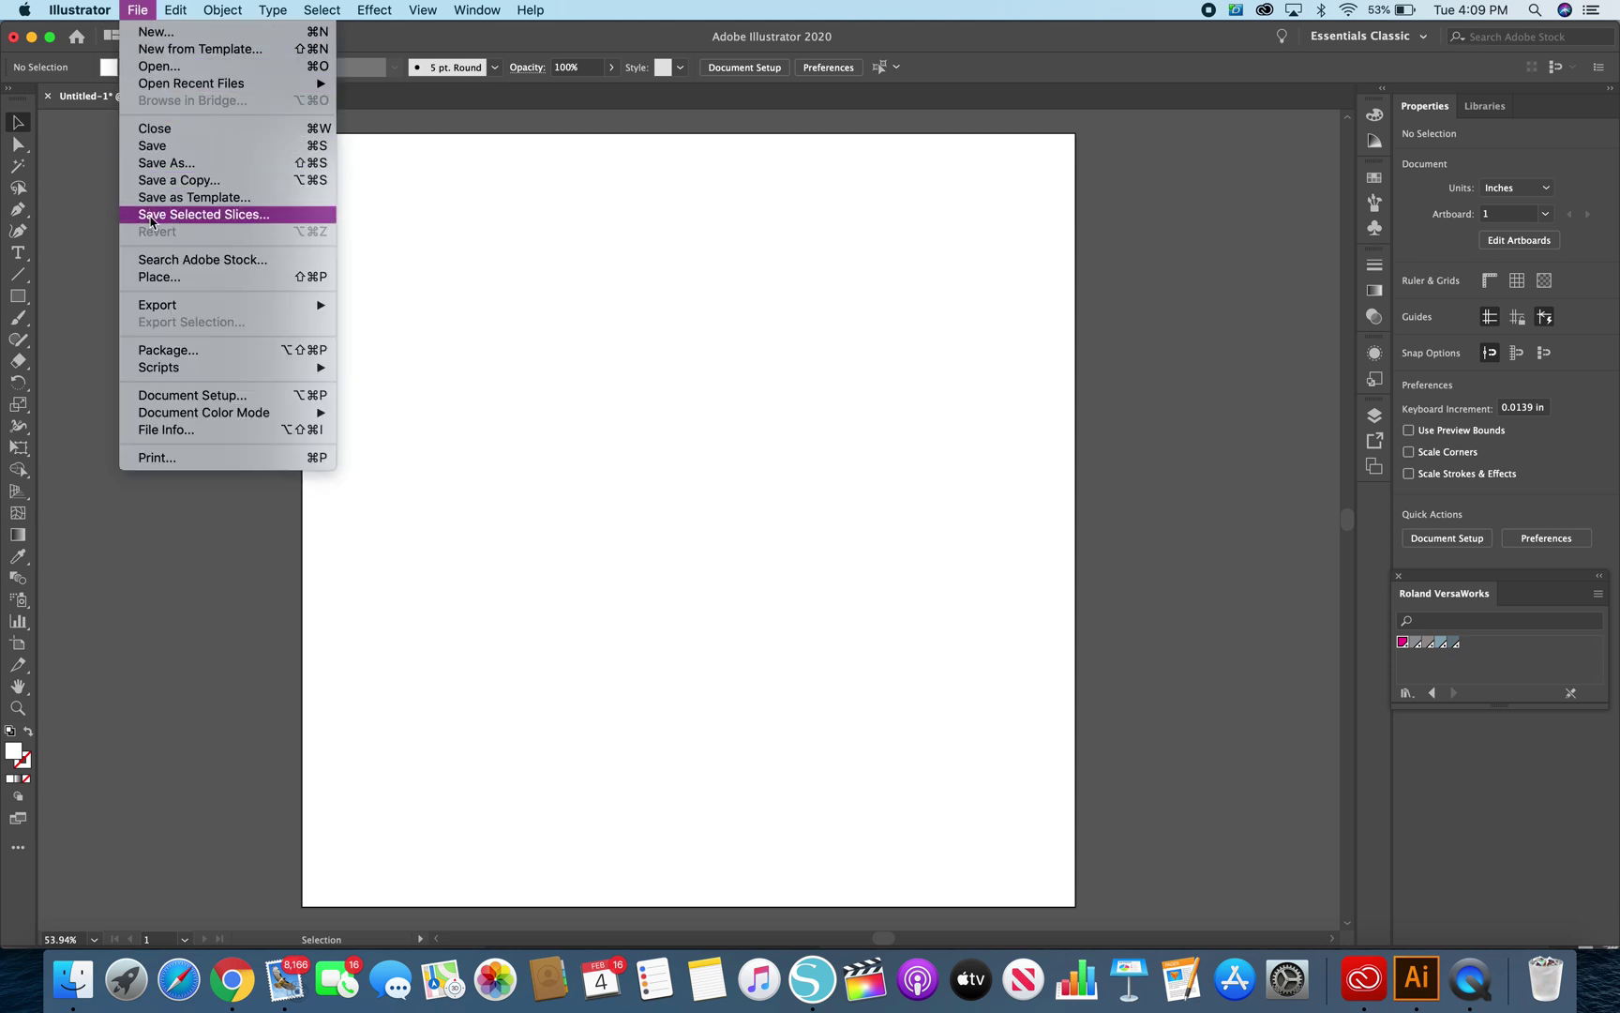
click(158, 277)
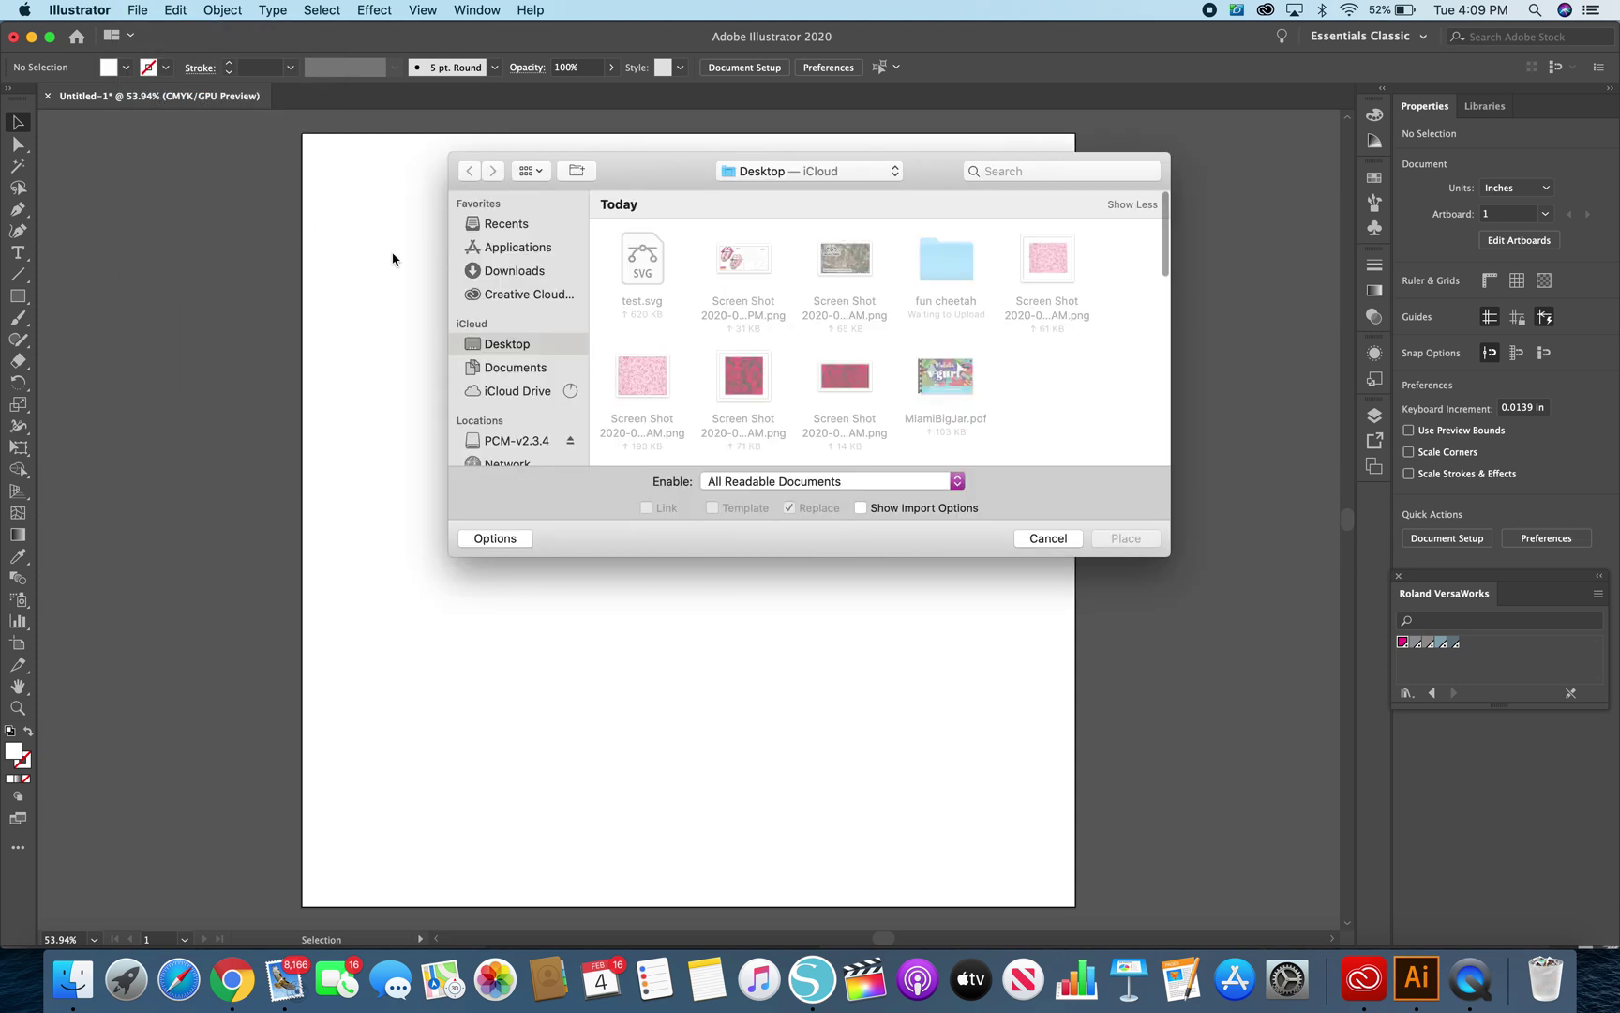
double_click(647, 274)
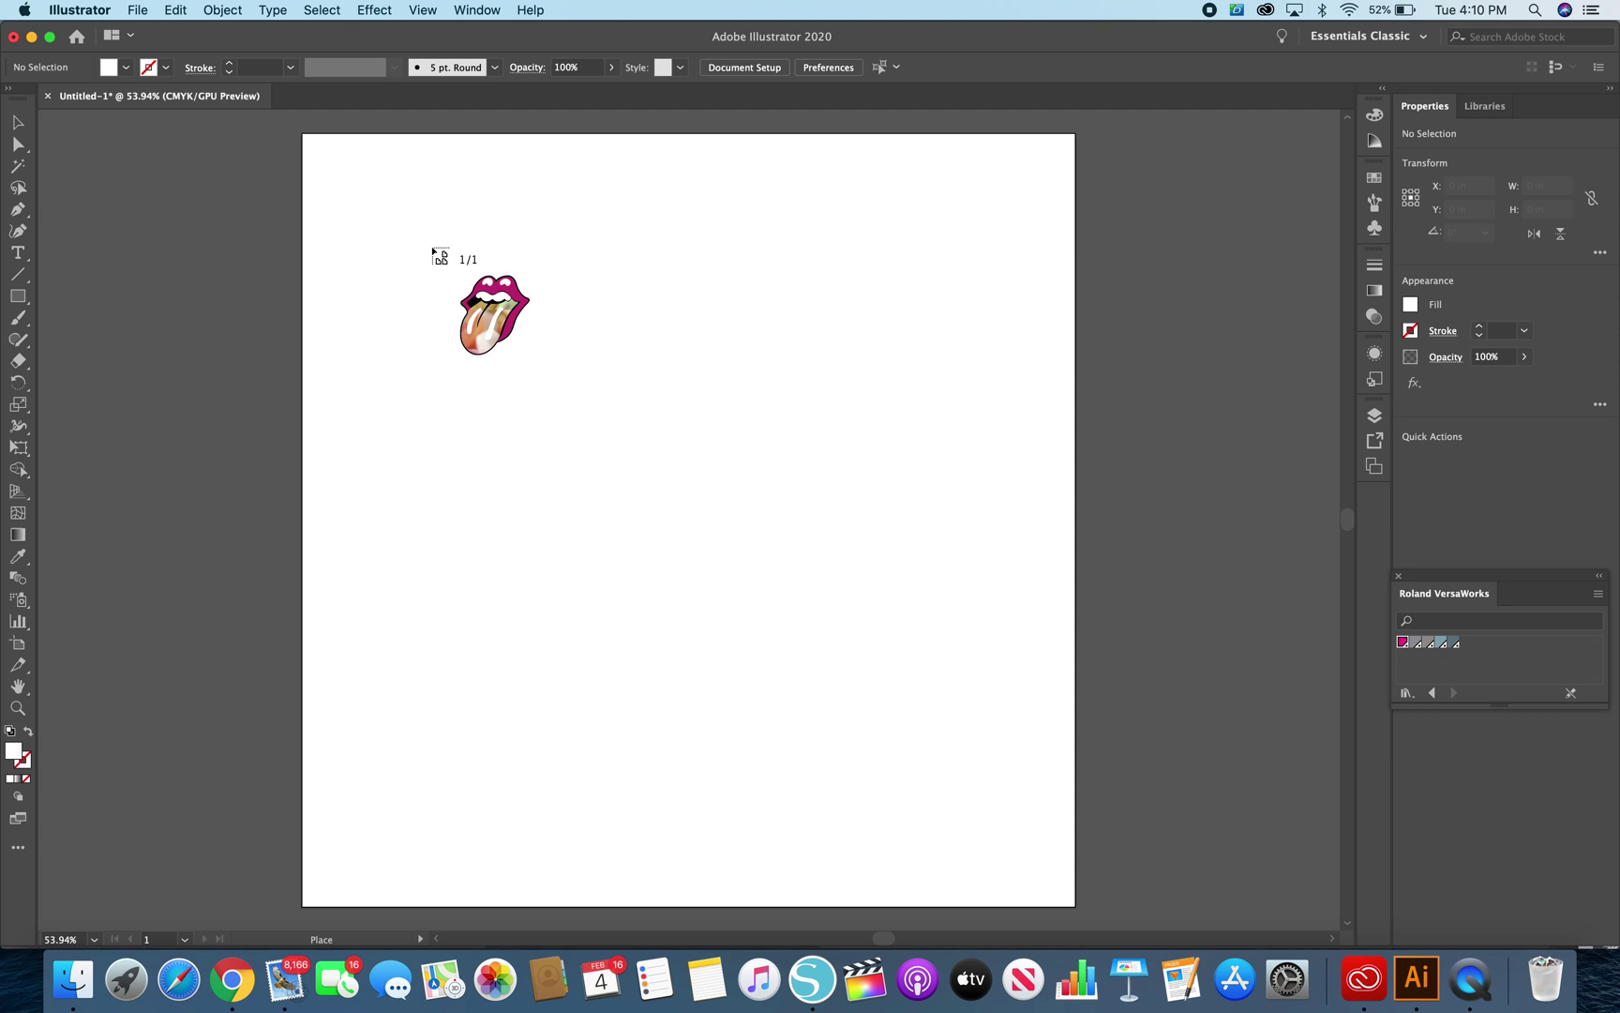
Place the lips large on the artboard and export them as test in AutoCAD DXF format.
drag(432, 249, 768, 647)
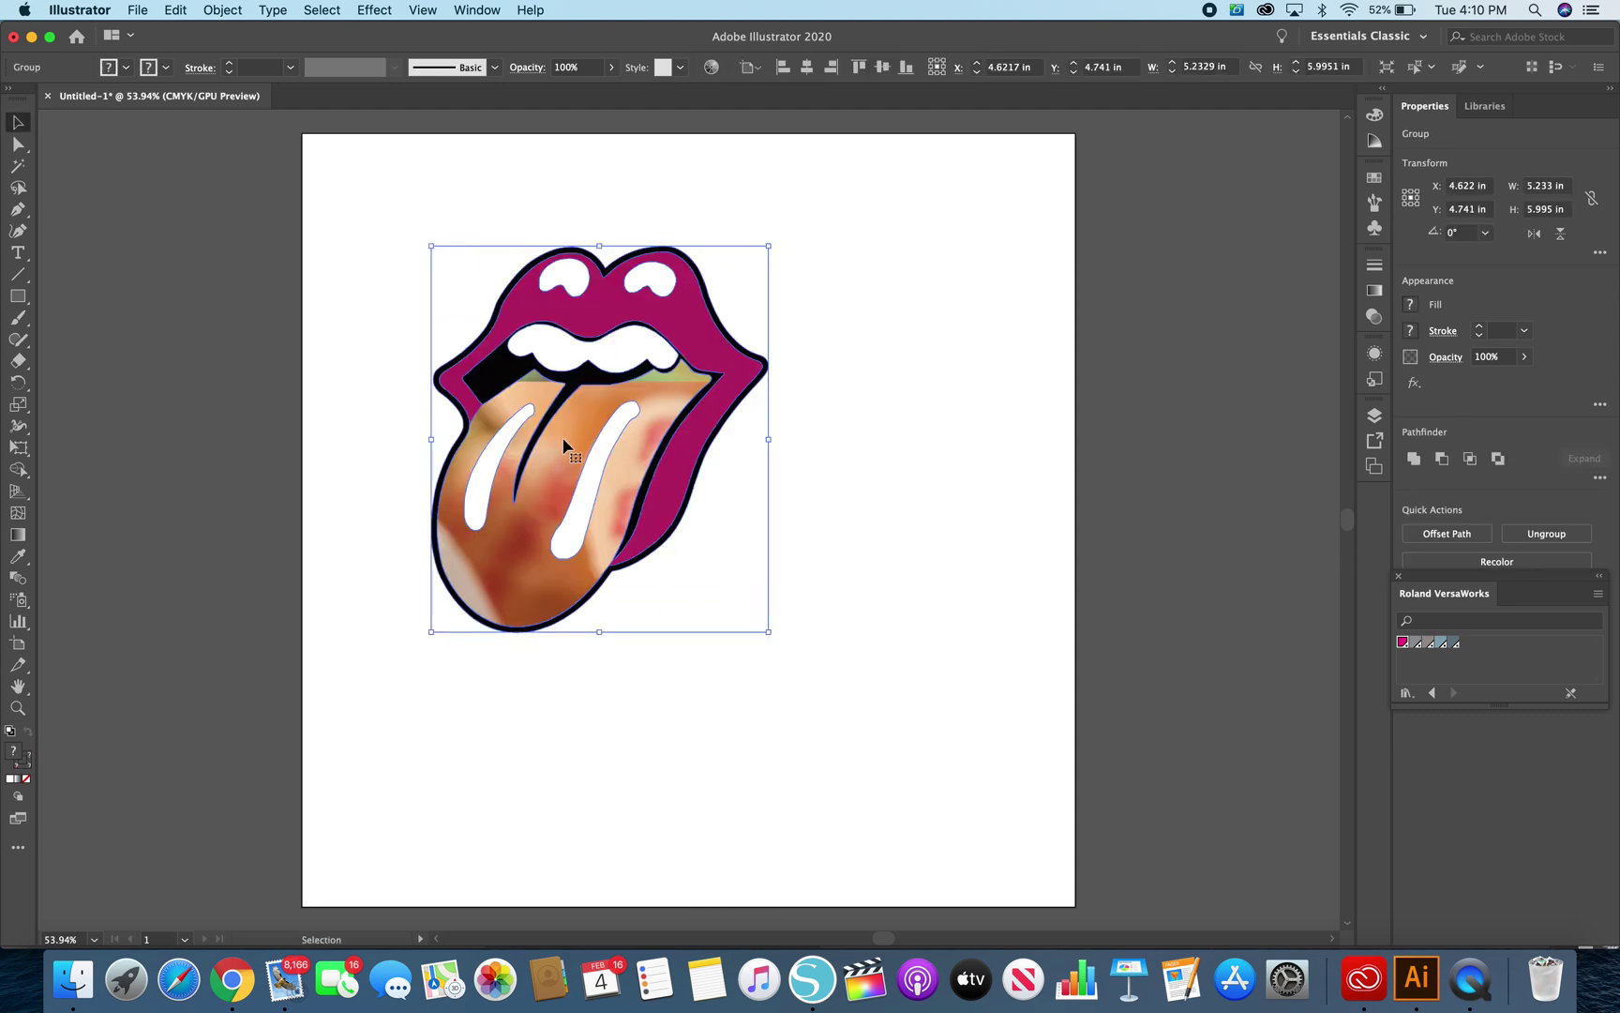
click(136, 11)
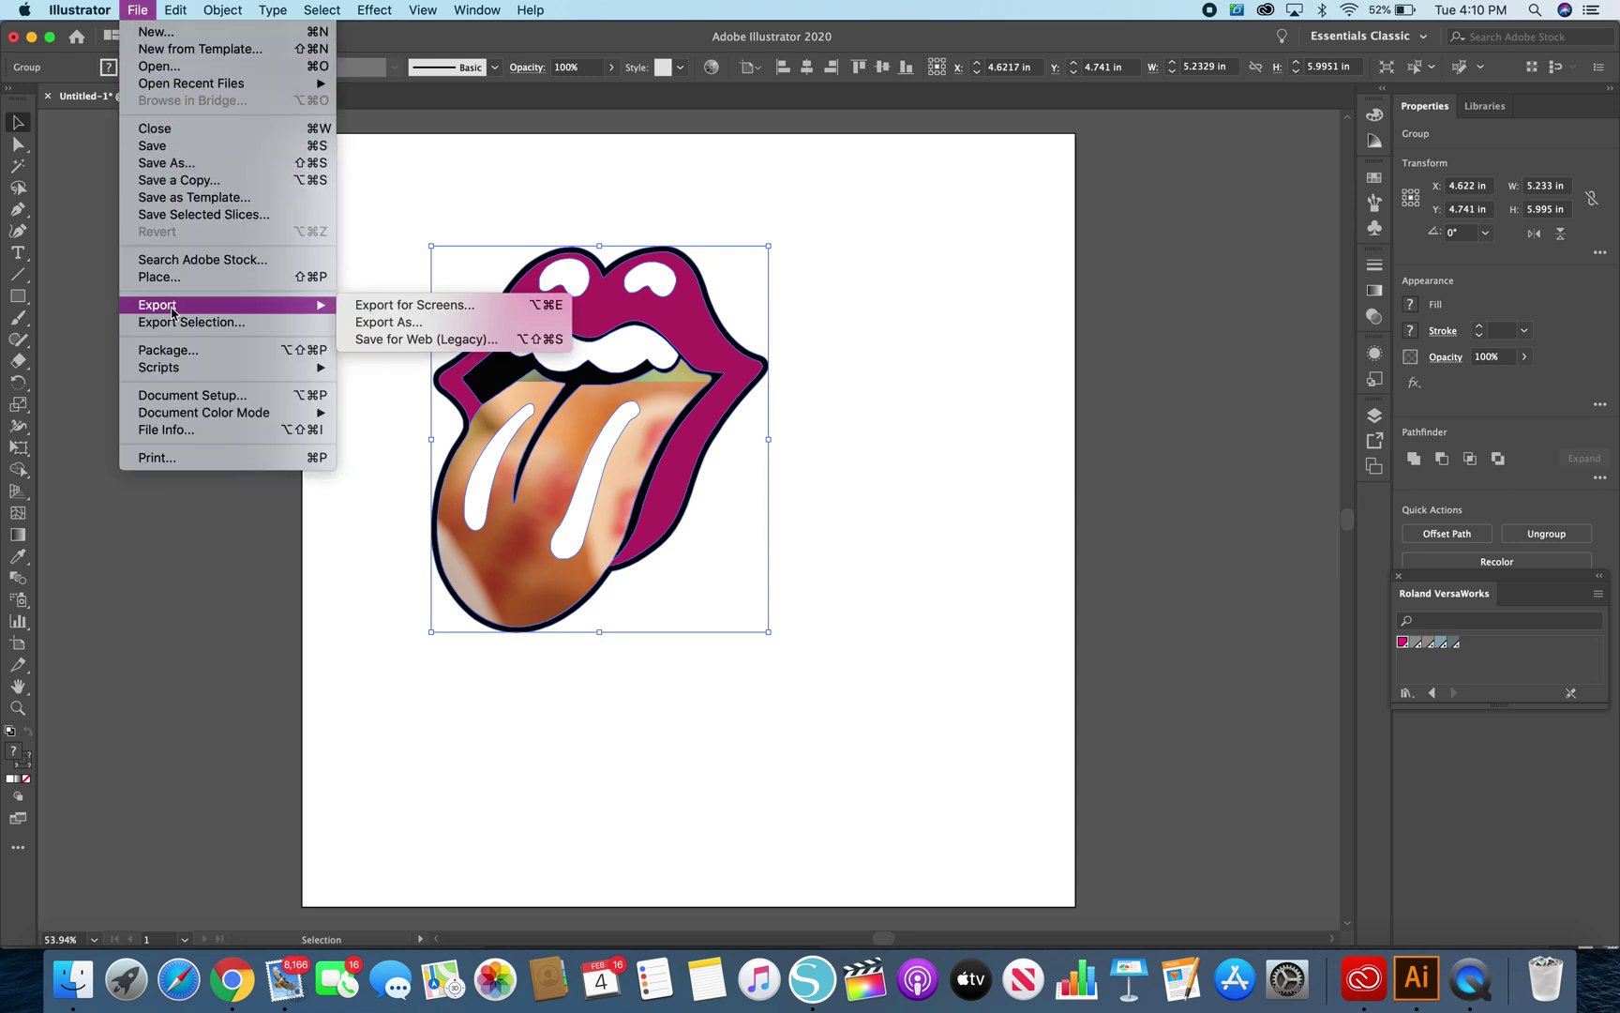
click(385, 322)
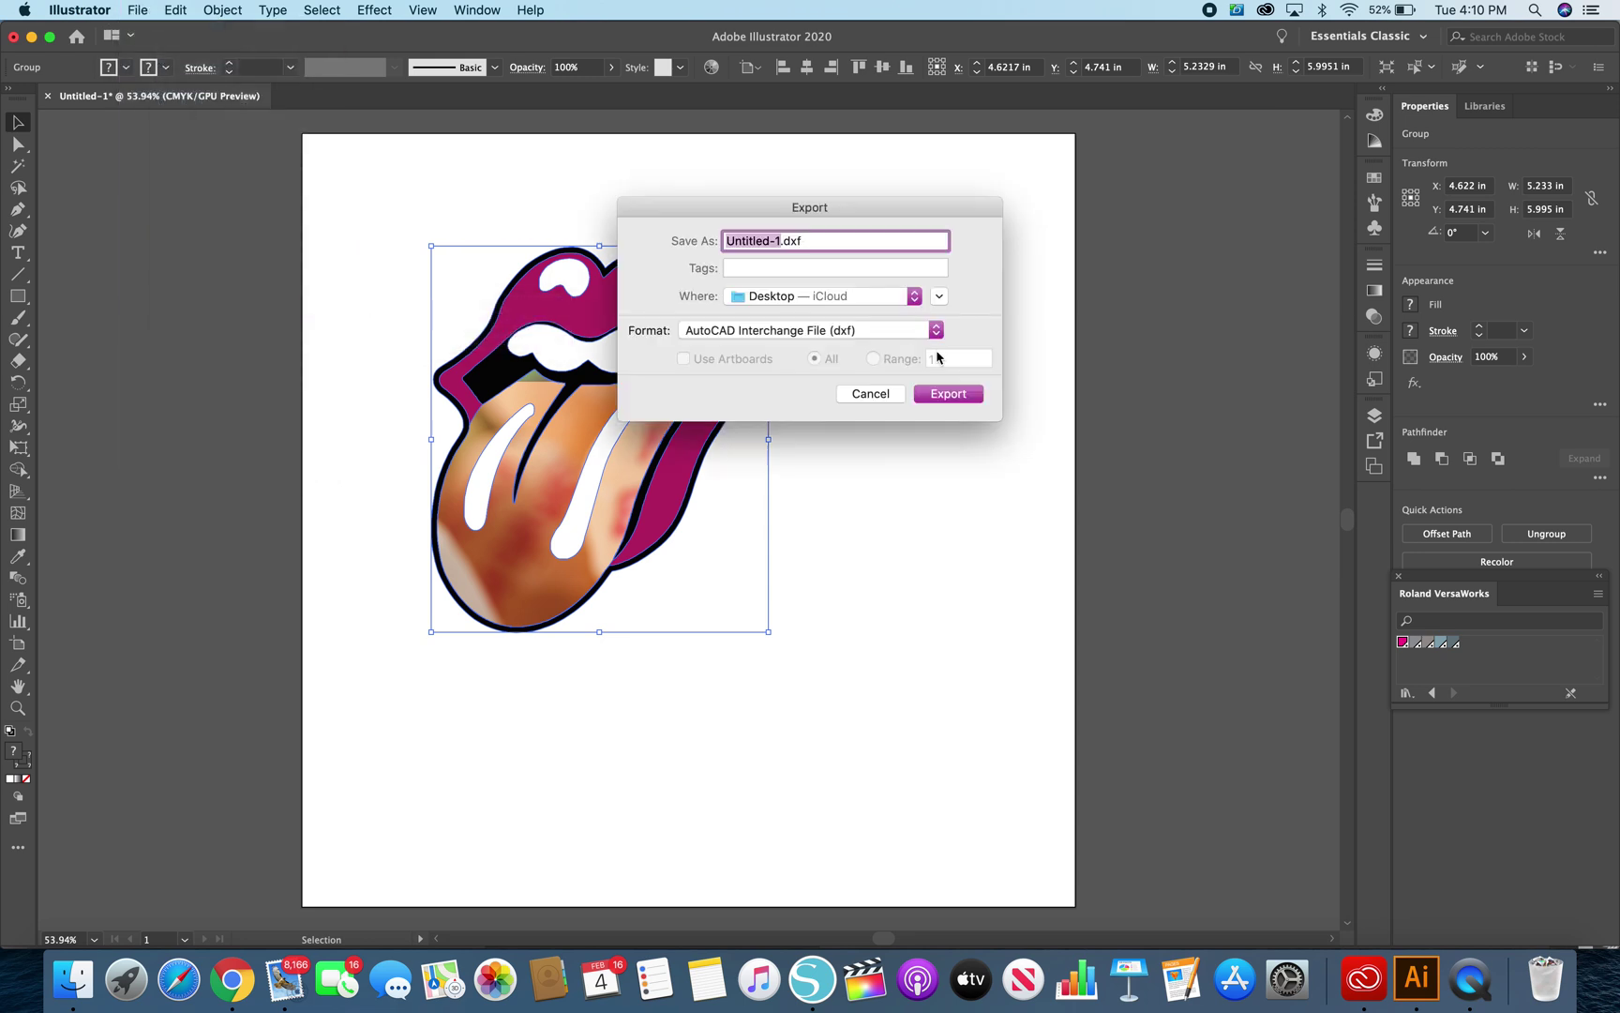
key(super+a)
text(t)
click(946, 396)
click(981, 695)
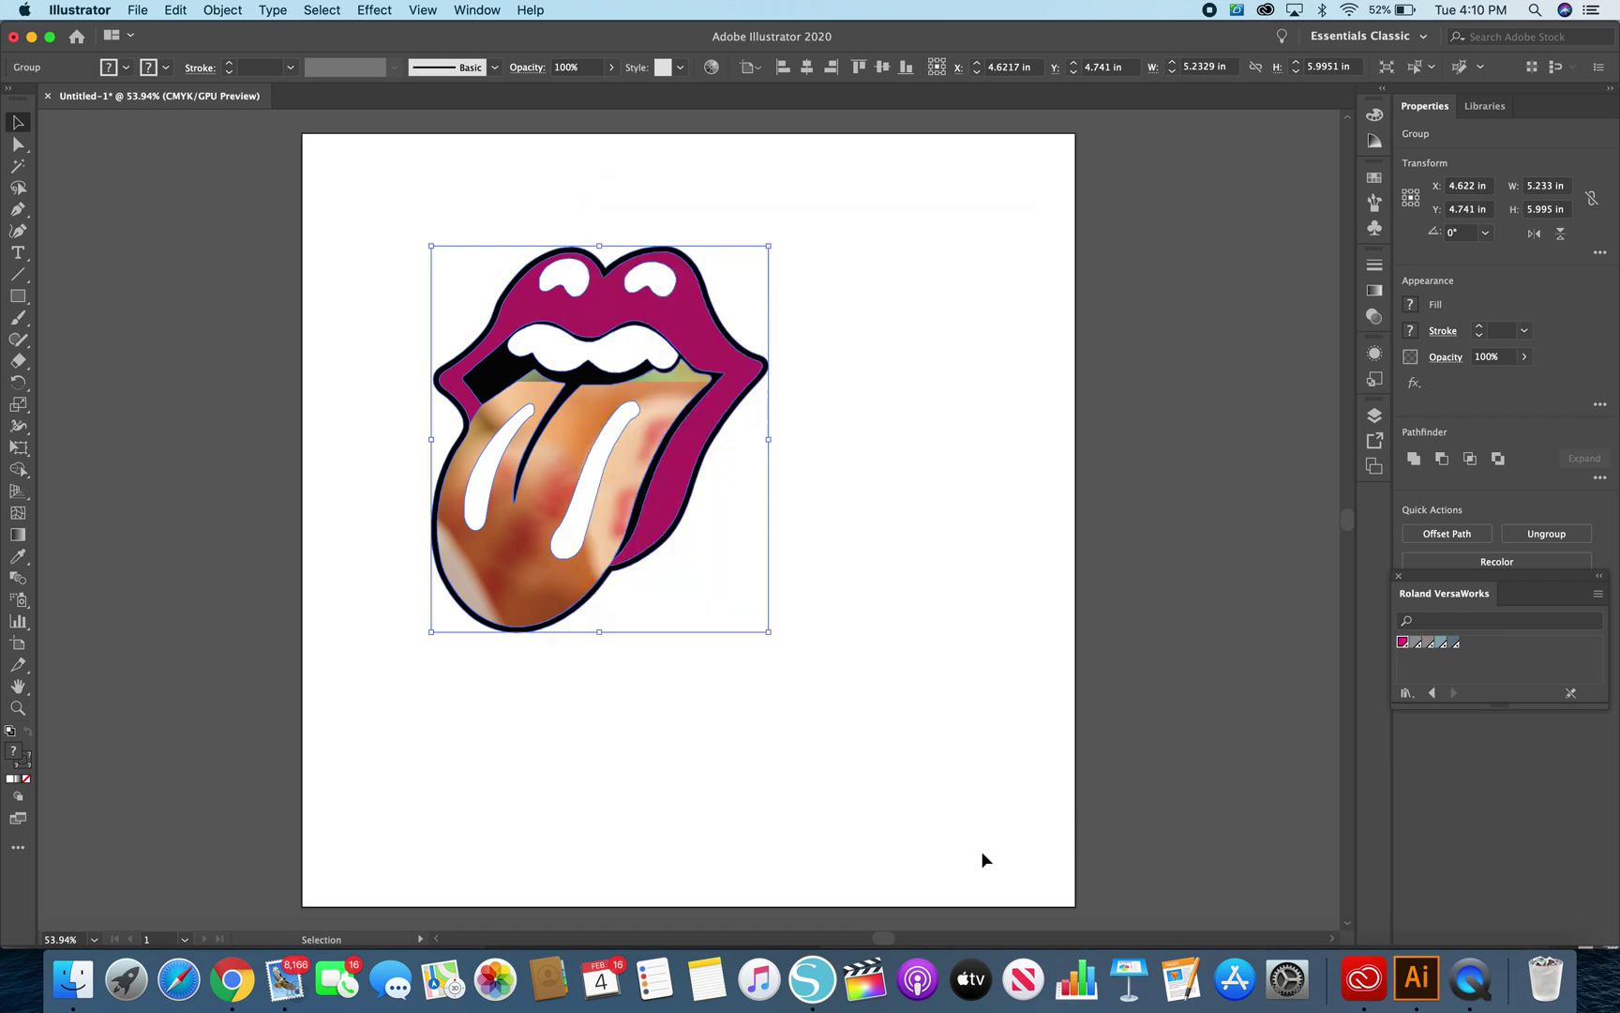
click(812, 980)
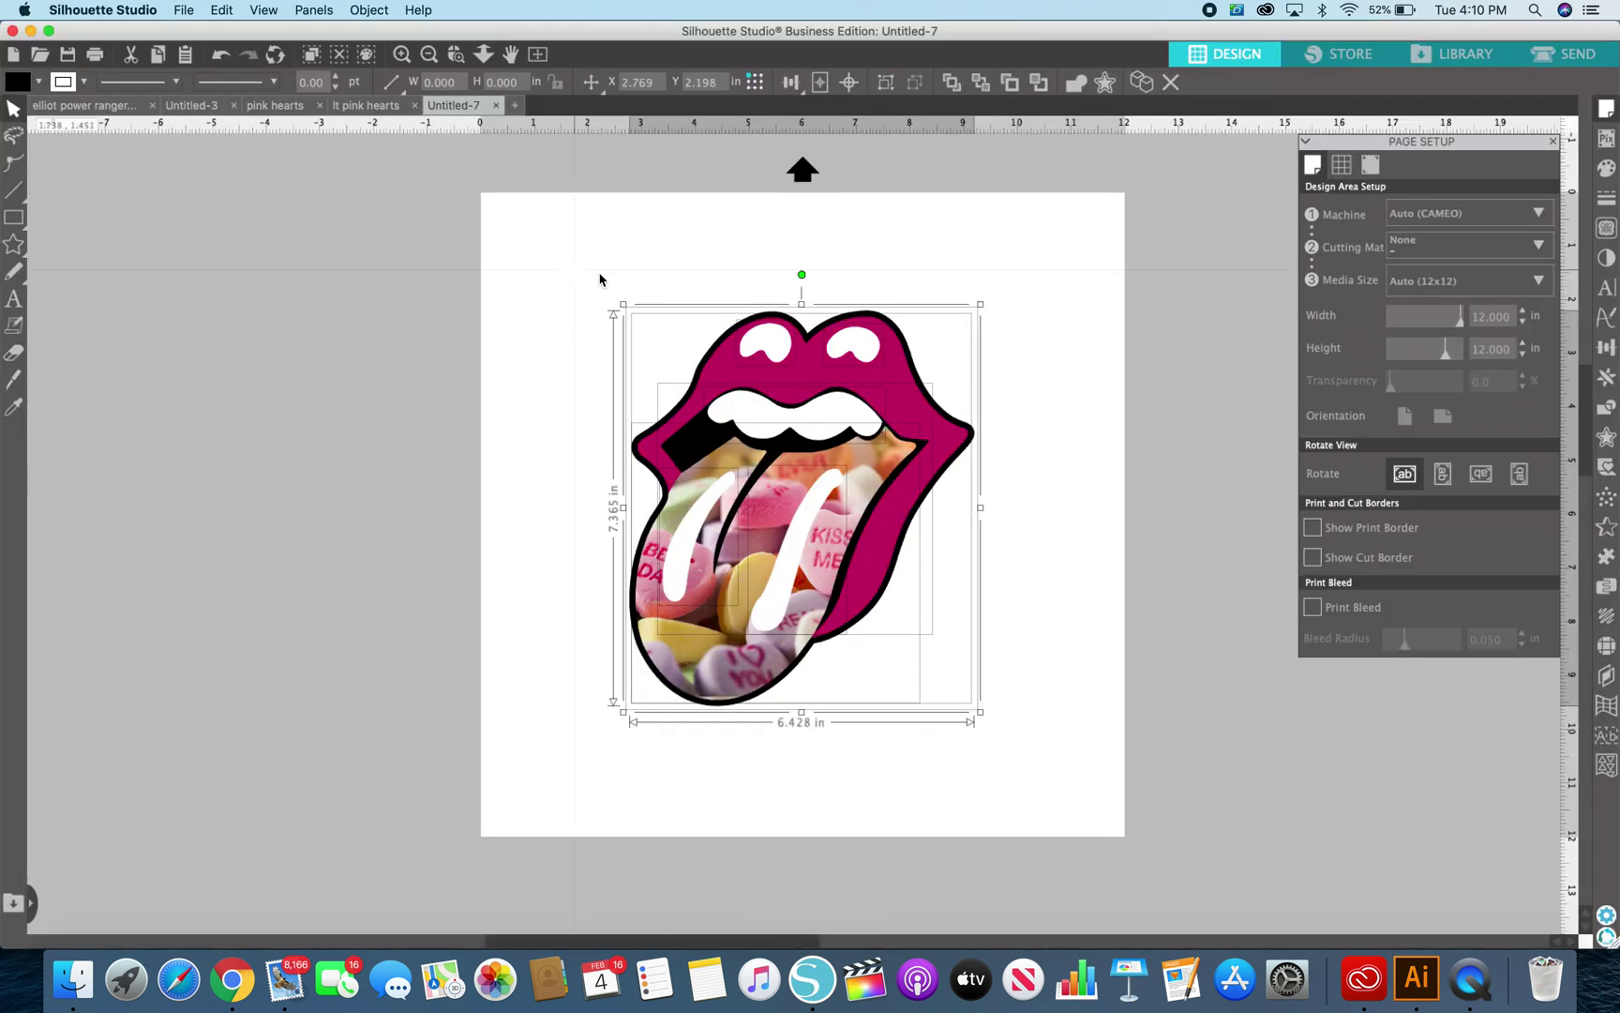
drag(839, 417, 317, 362)
click(185, 9)
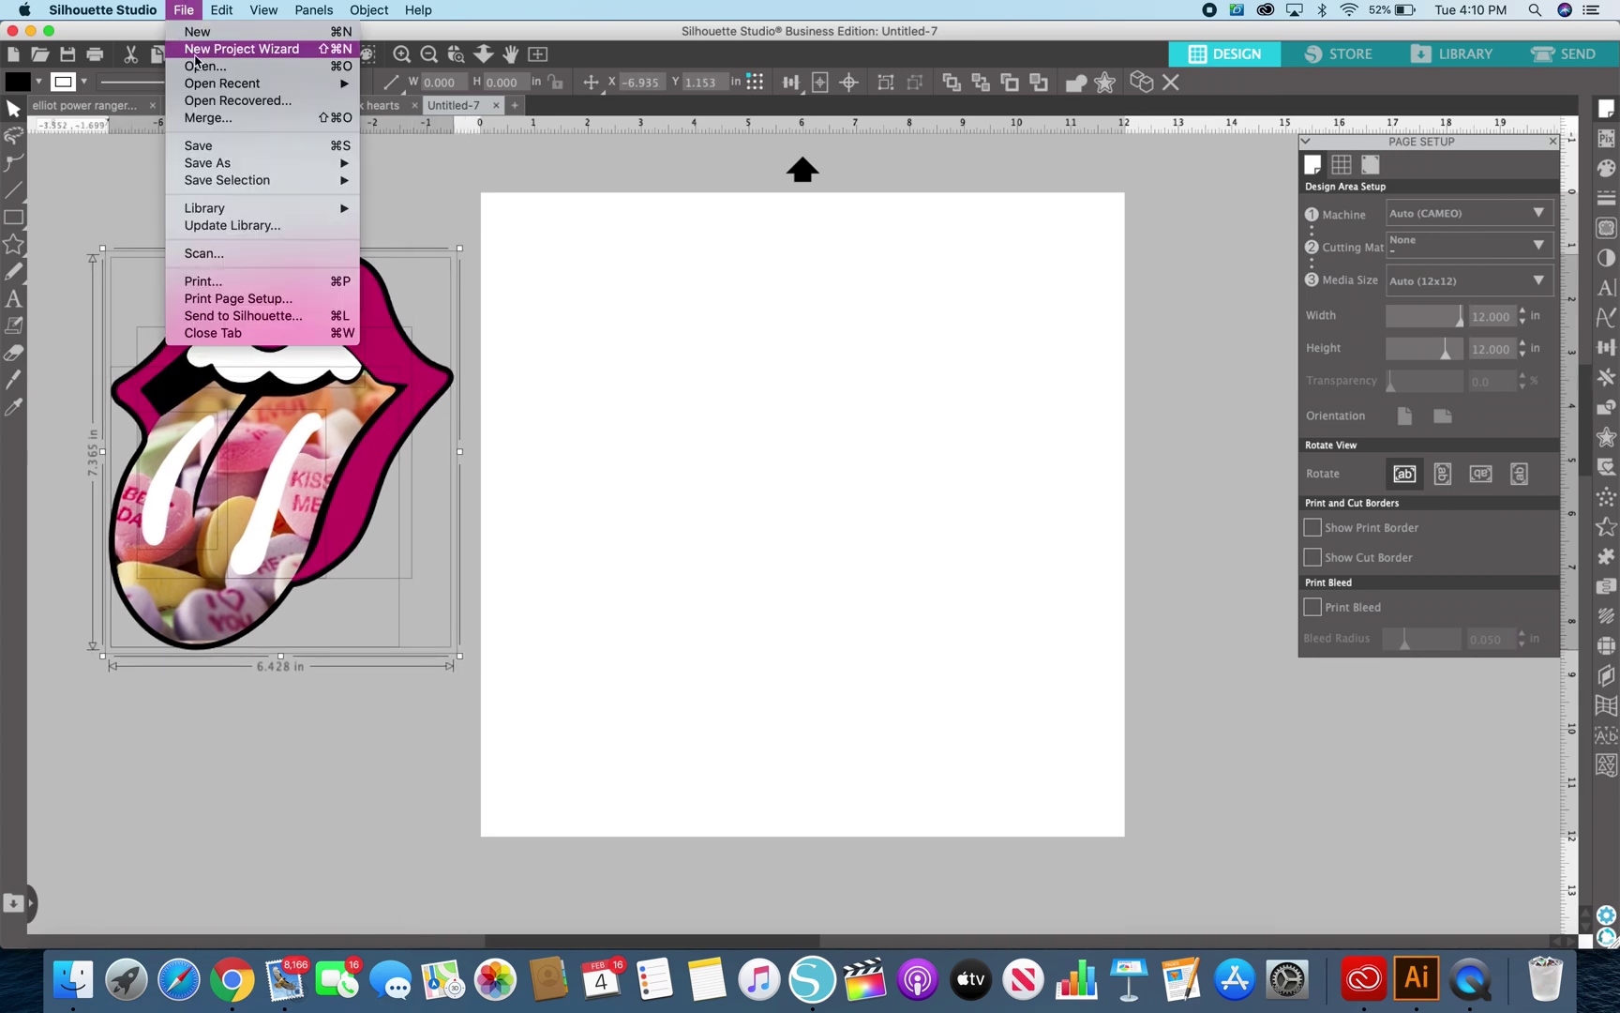
click(216, 119)
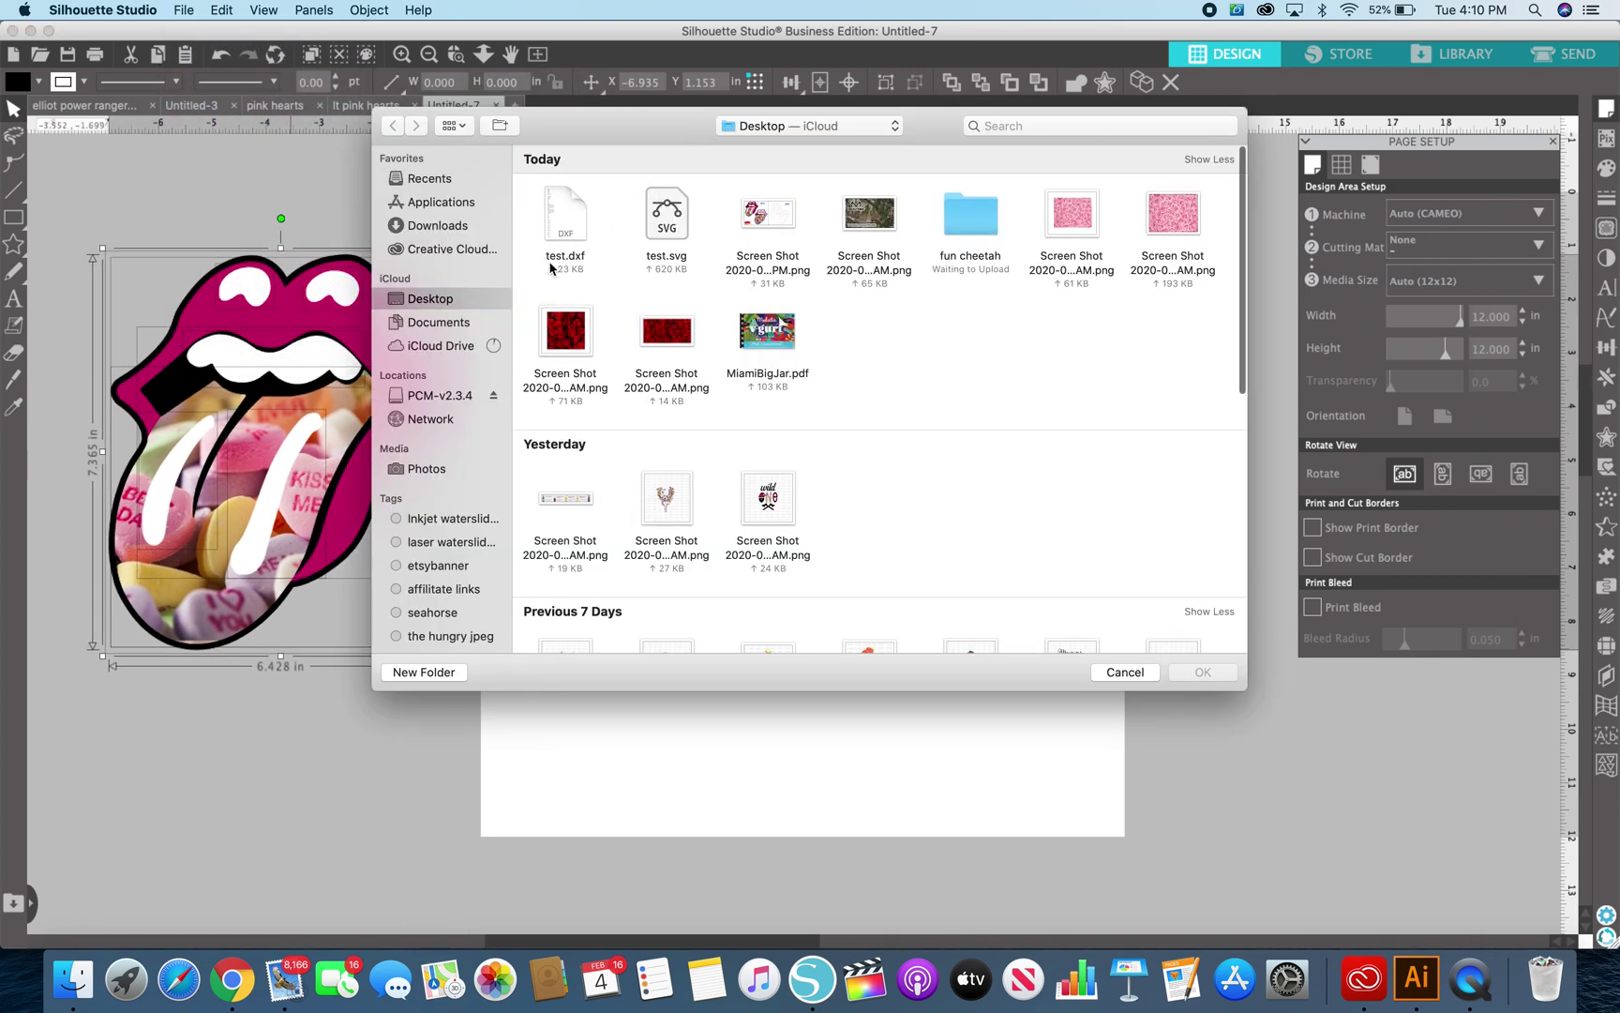
double_click(565, 197)
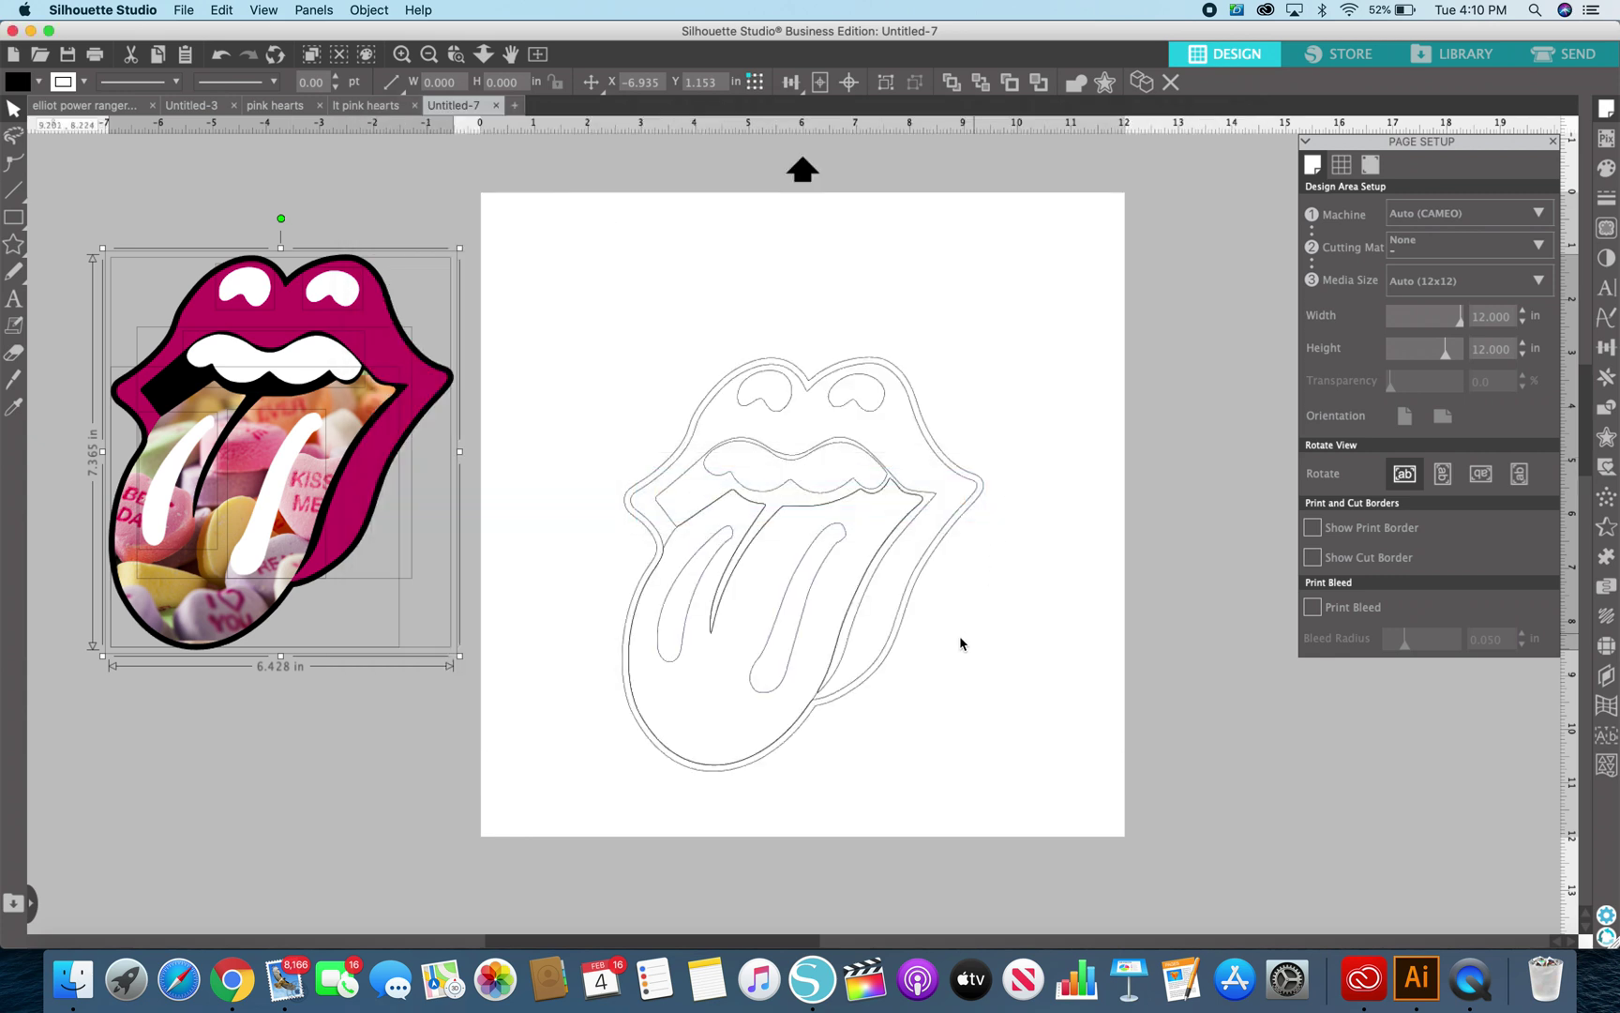
drag(384, 489, 377, 576)
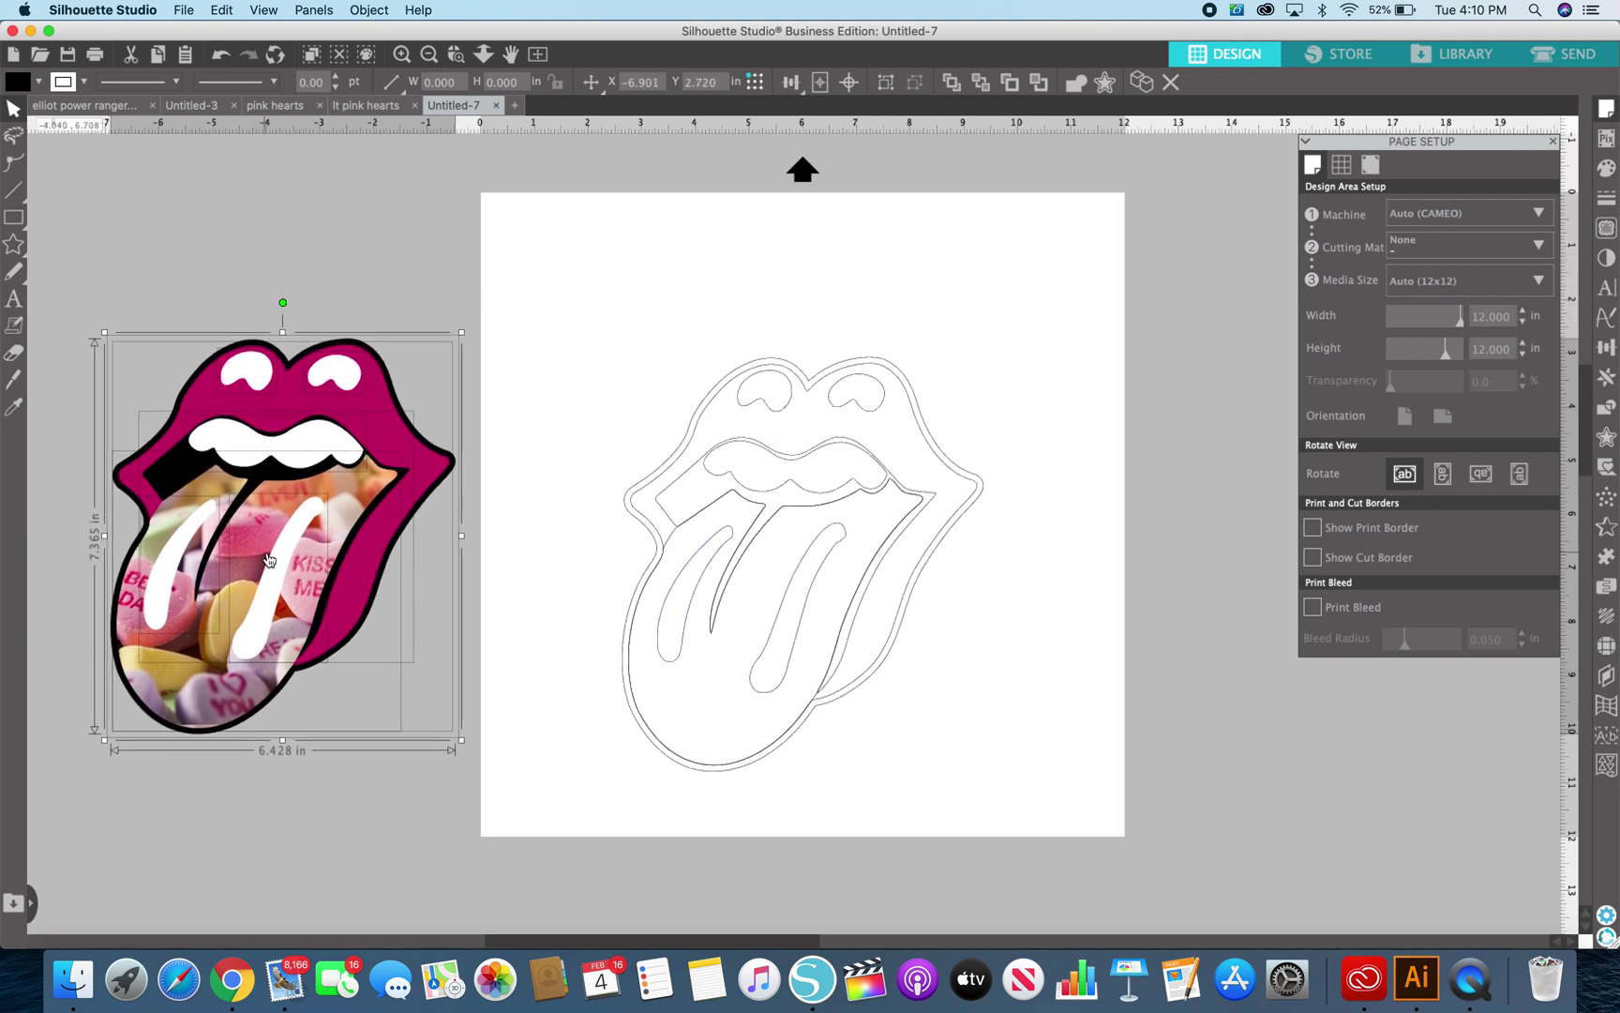
click(777, 373)
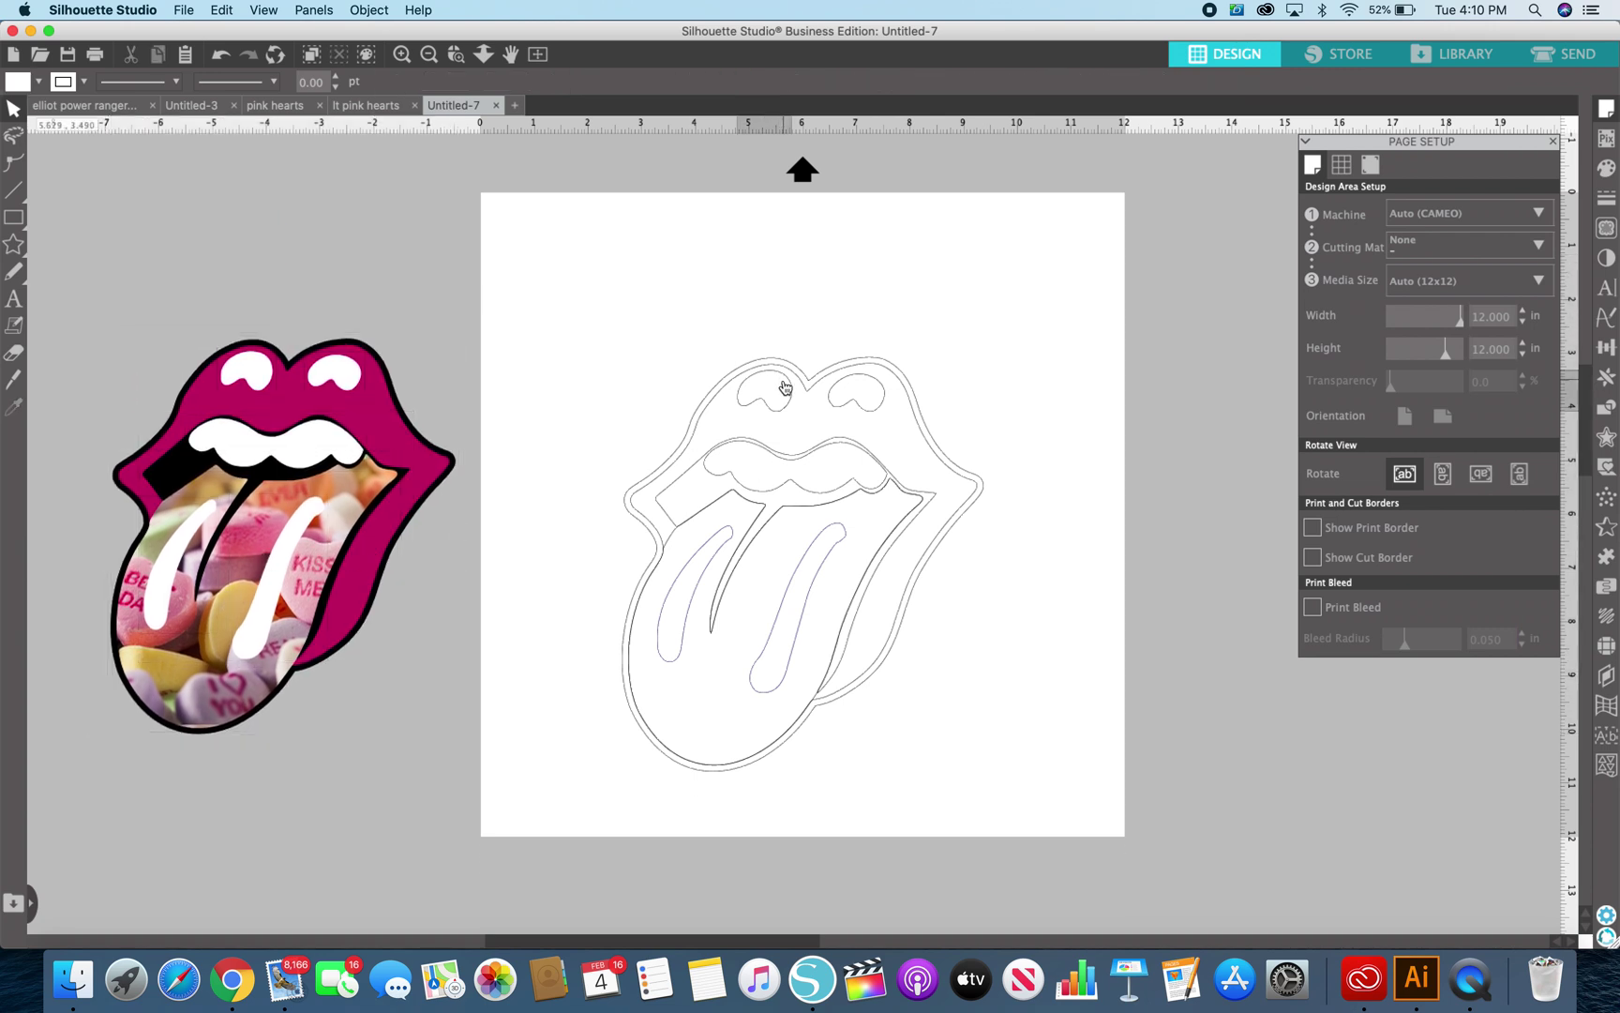
mouse_move(780, 386)
mouse_down()
mouse_move(807, 395)
mouse_move(756, 405)
mouse_up()
click(797, 393)
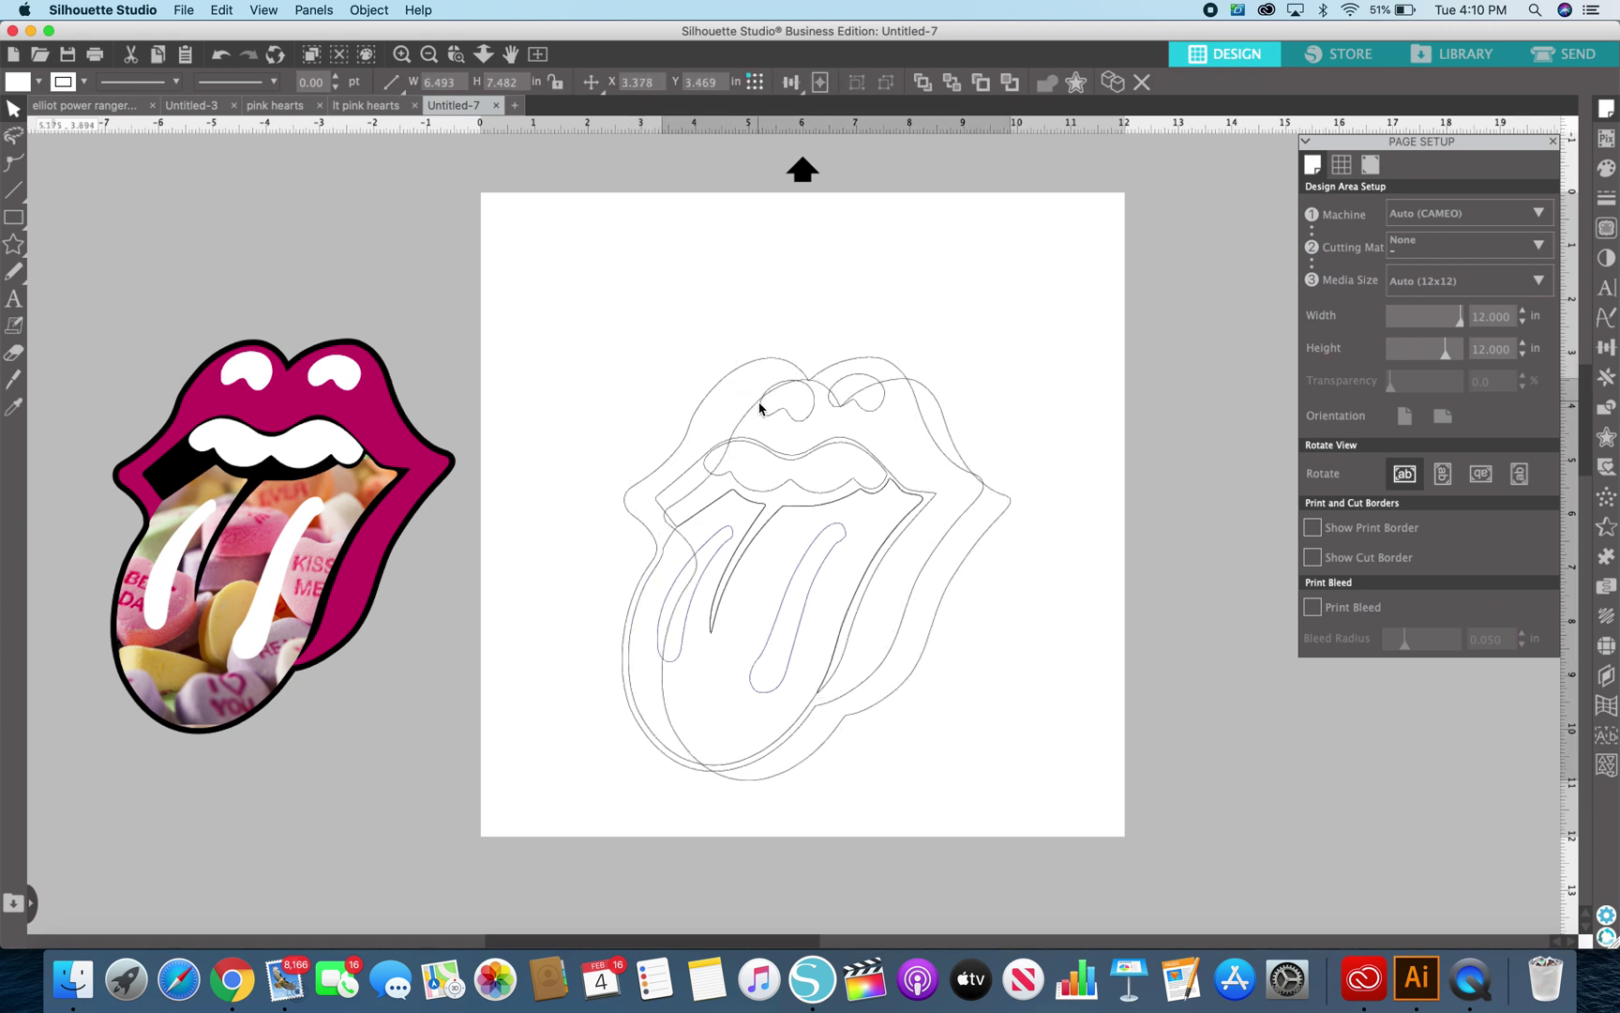
click(756, 405)
click(221, 54)
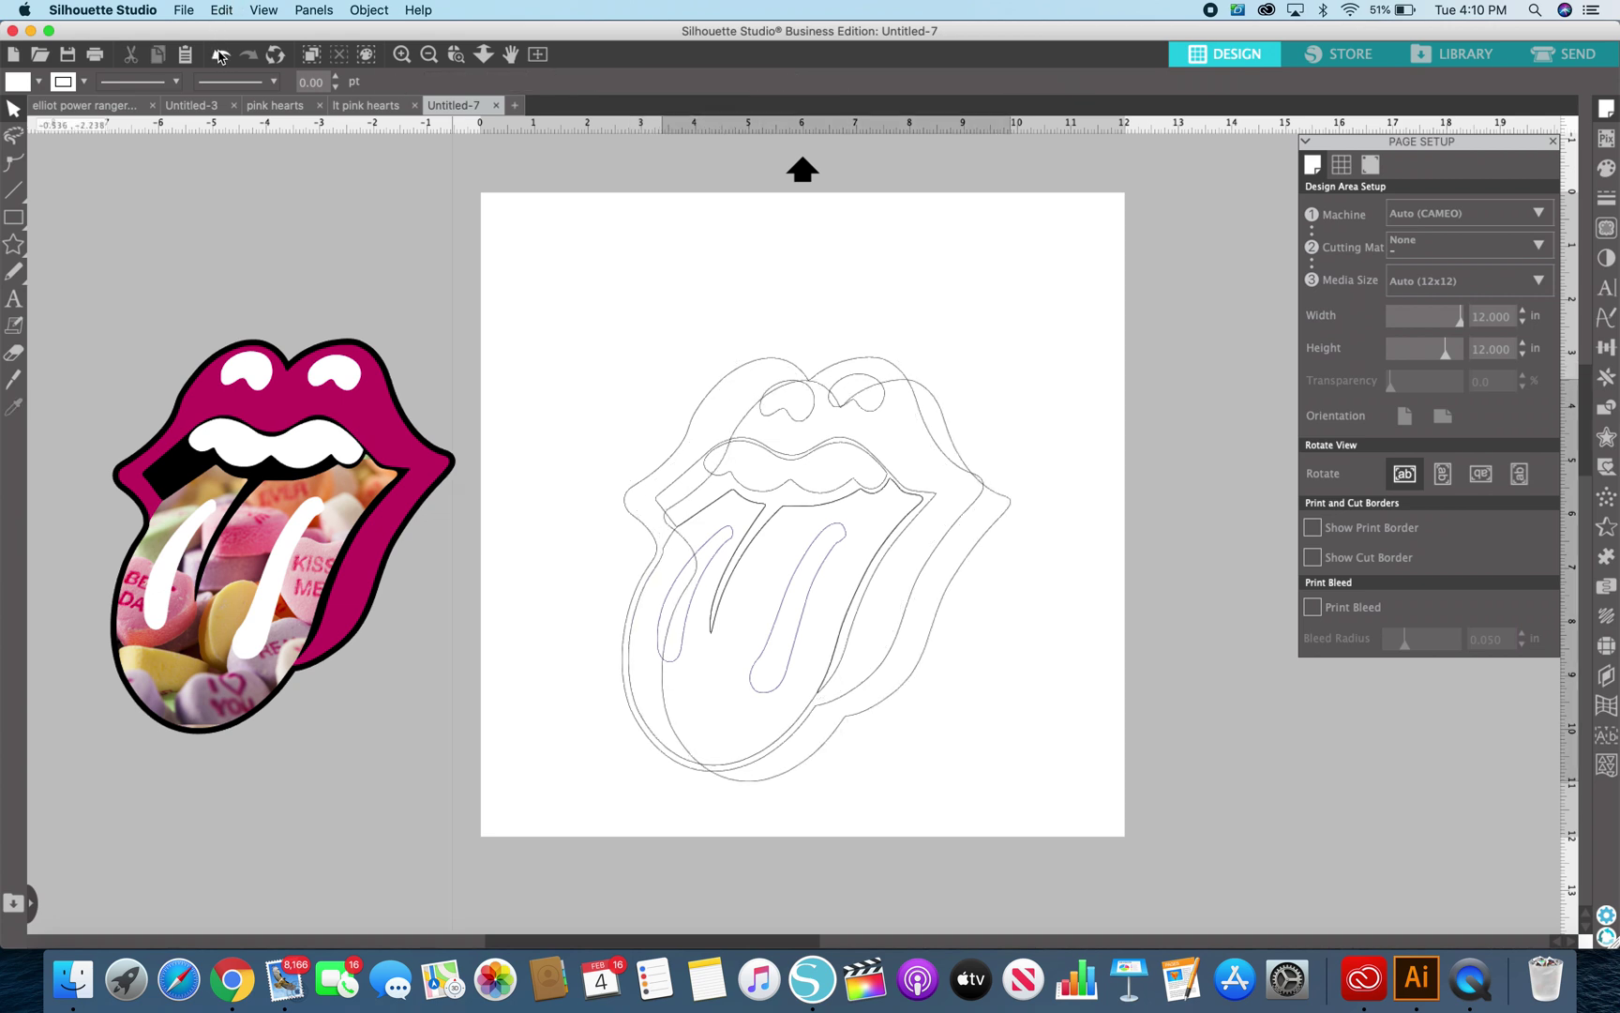
click(220, 54)
click(221, 54)
click(220, 55)
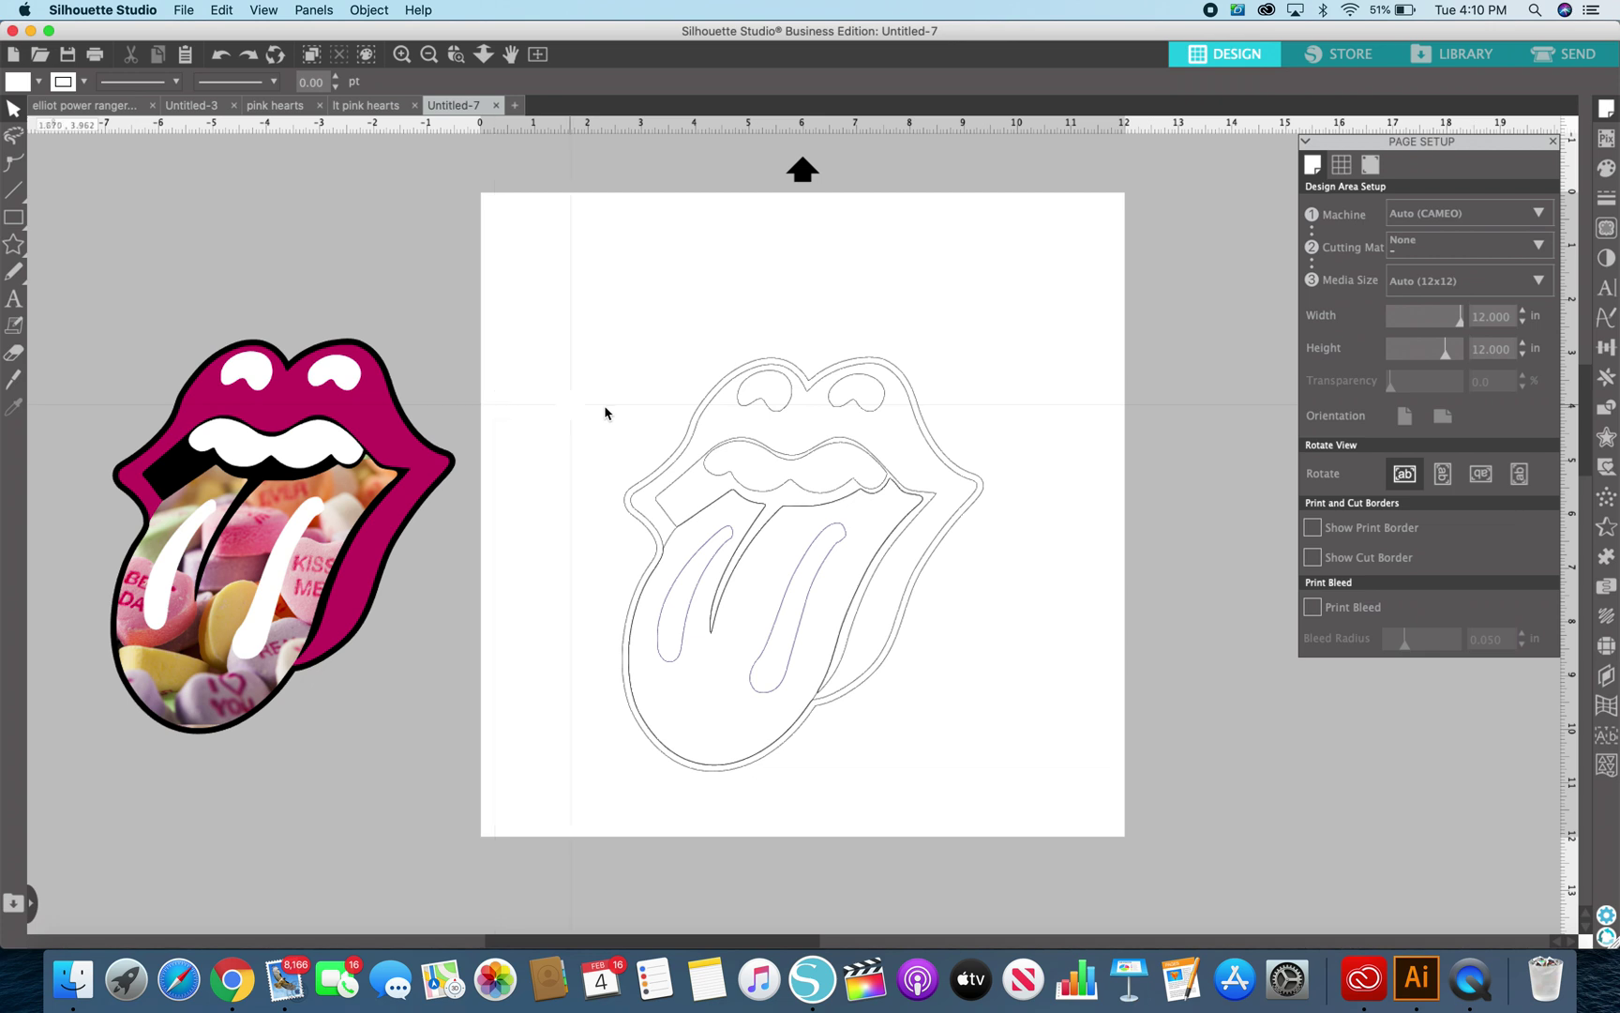
Fill the inner lips outline with magenta.
click(691, 427)
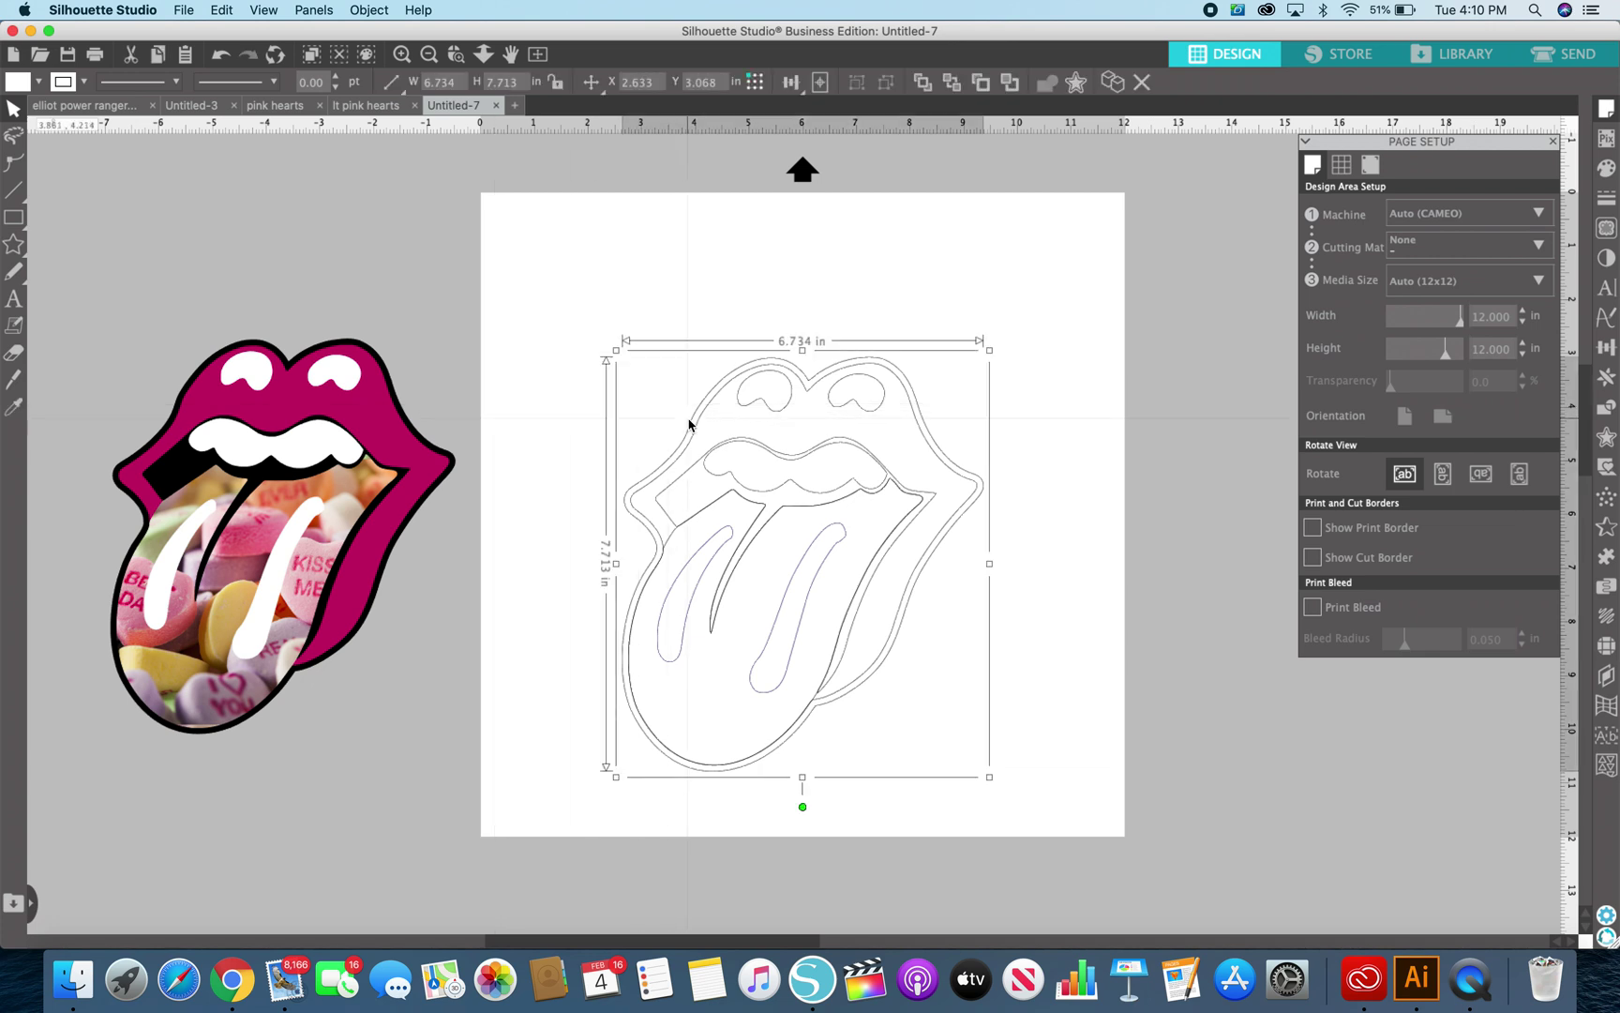
click(809, 396)
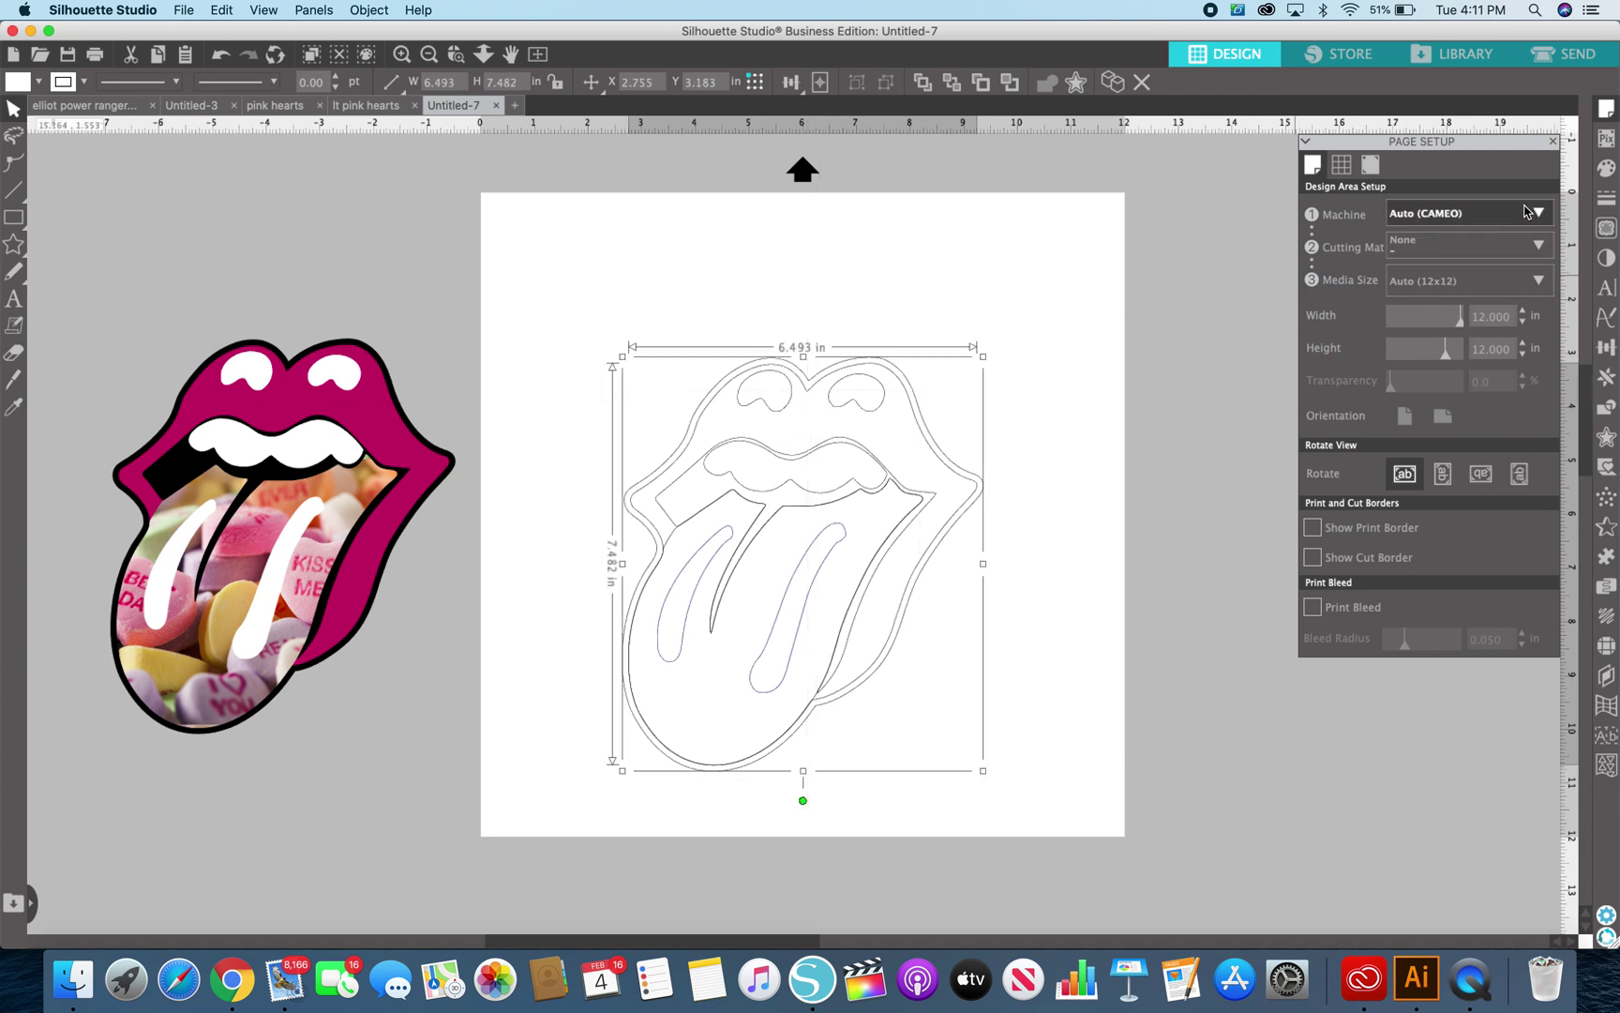
click(1607, 169)
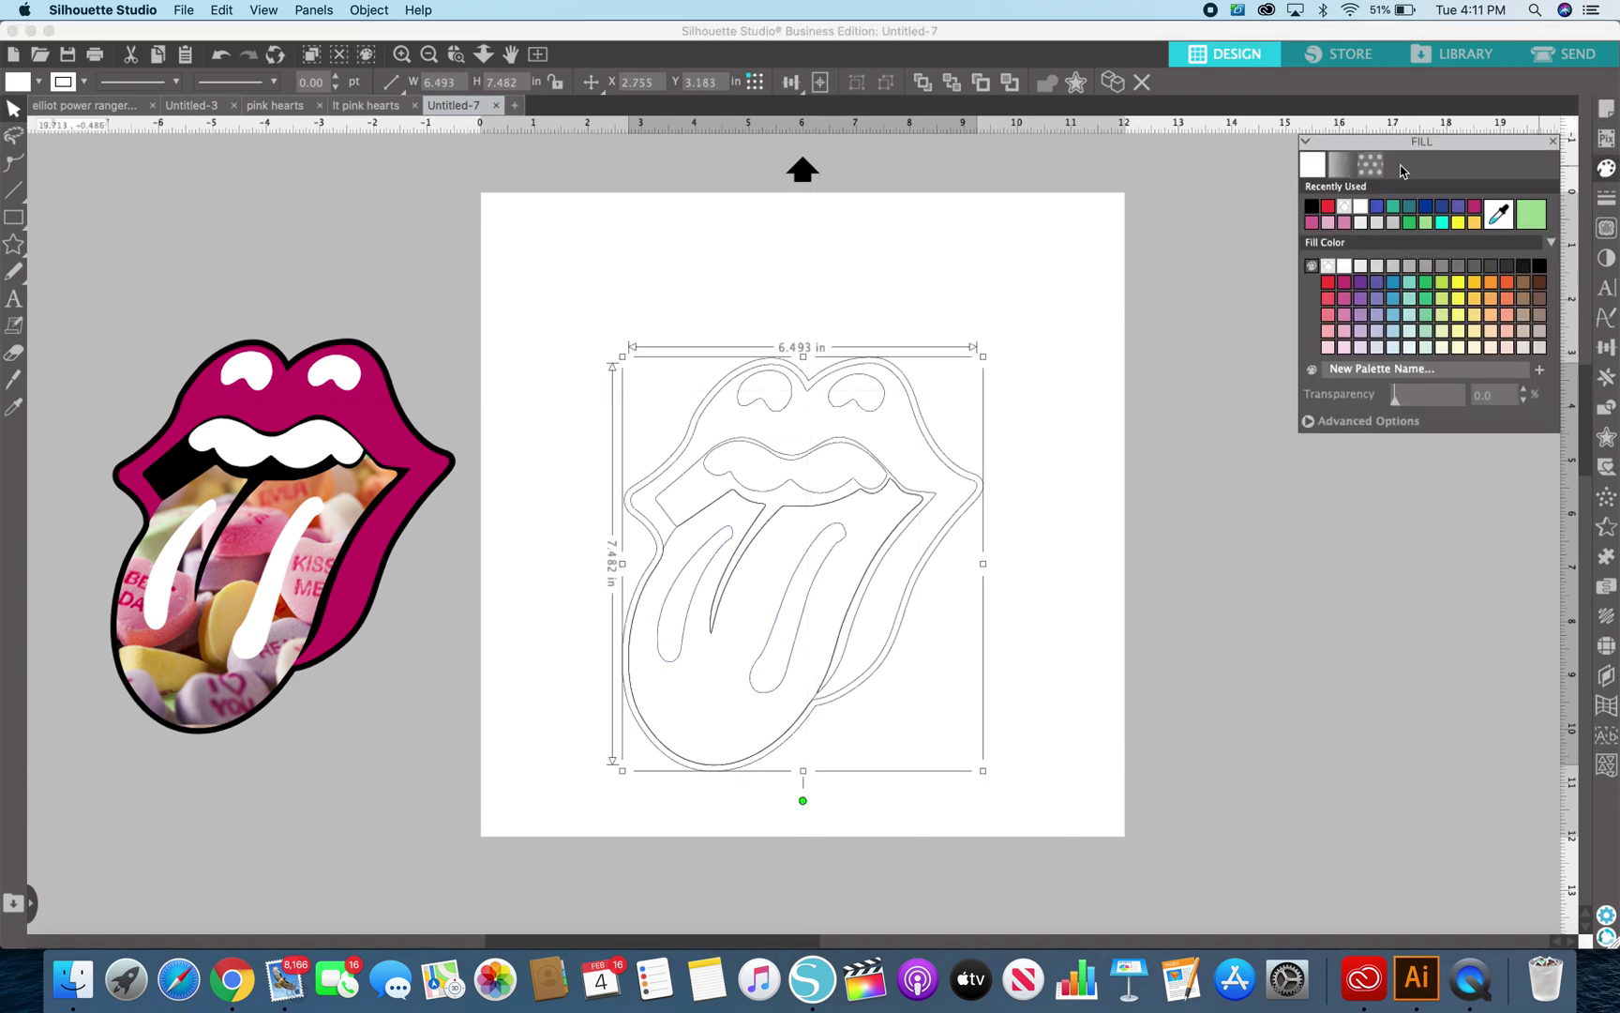
click(1345, 284)
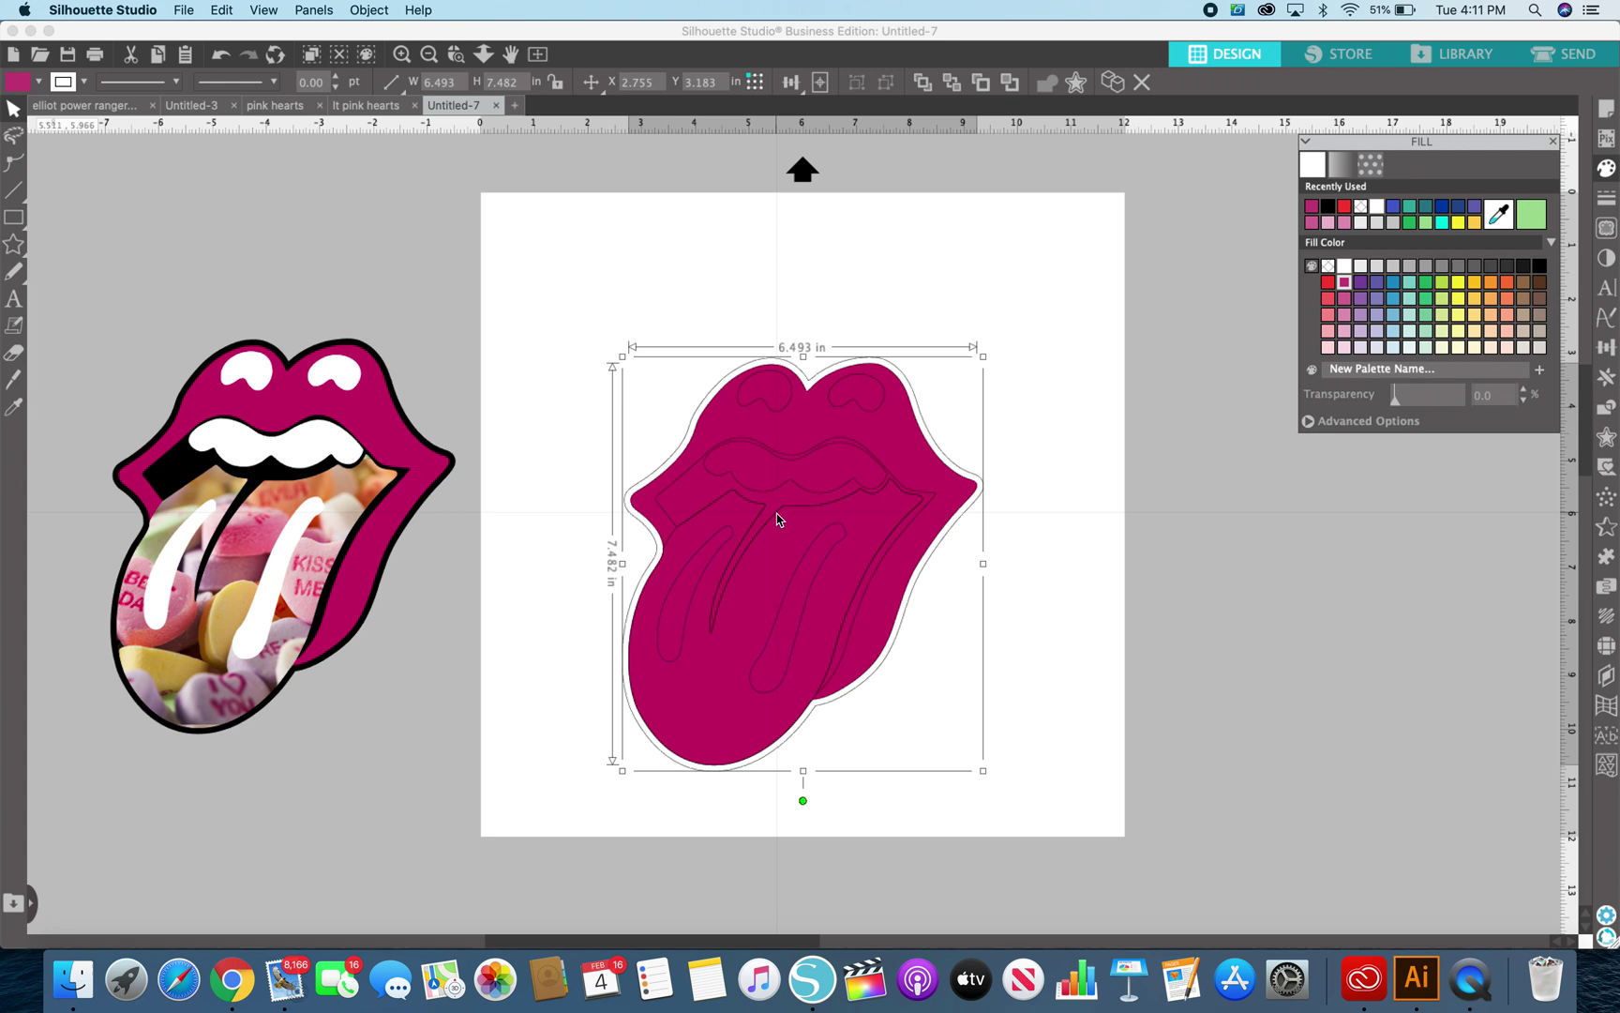
click(601, 591)
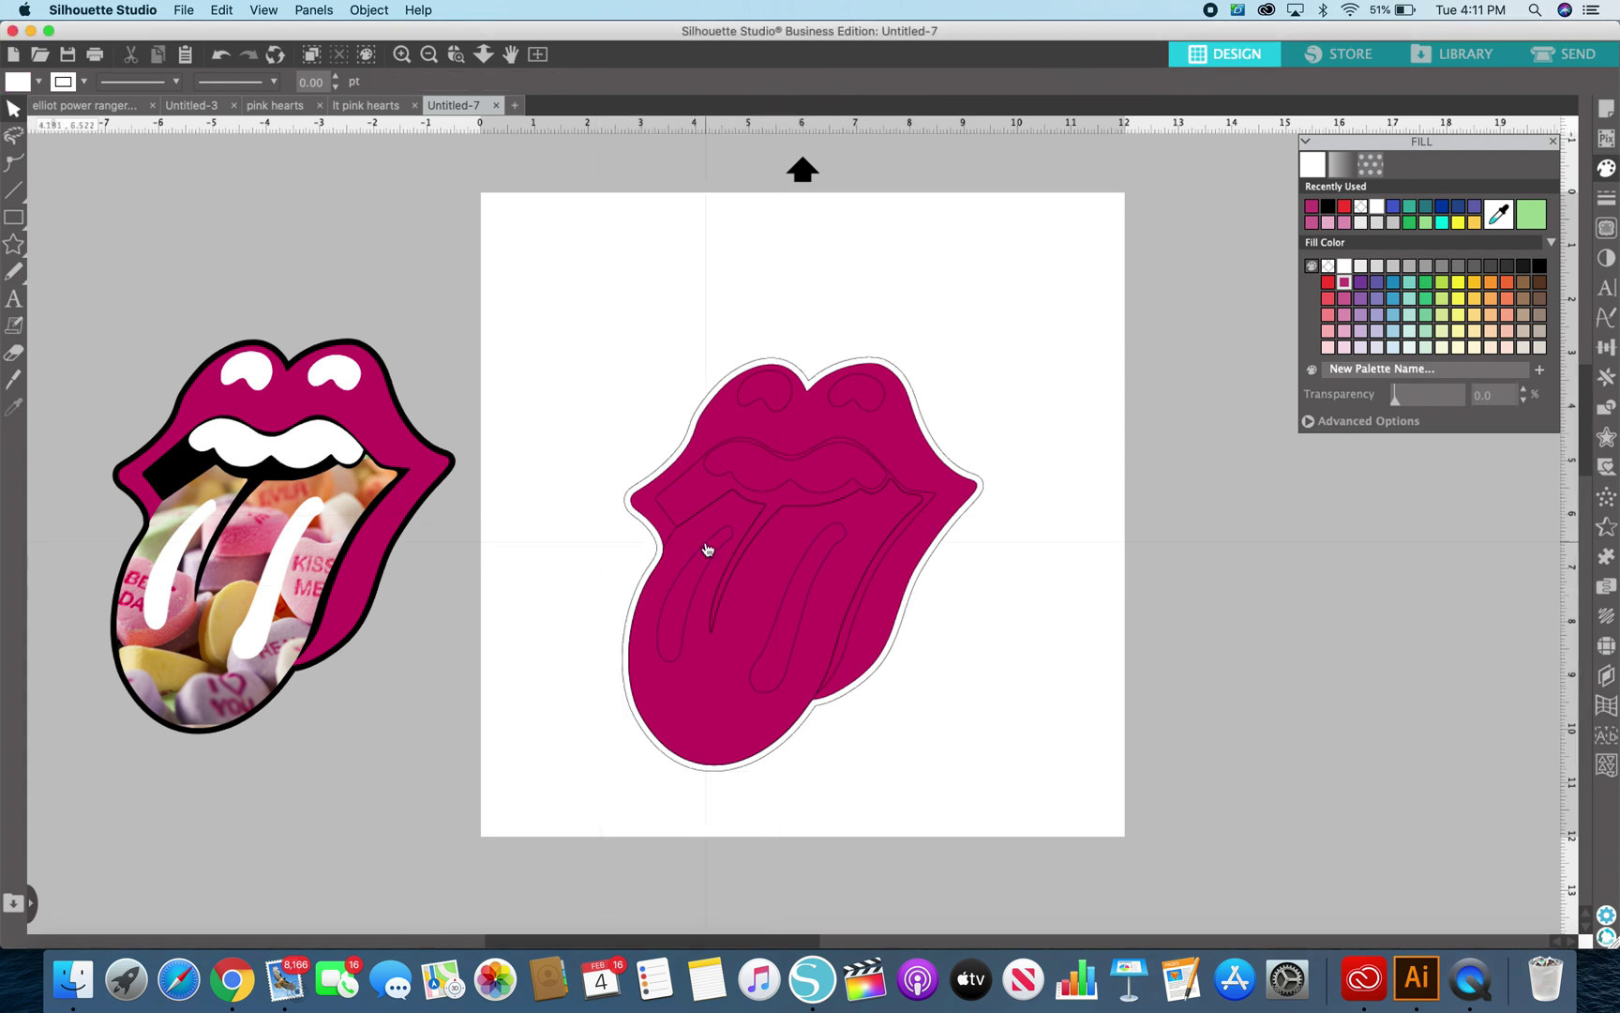
click(672, 538)
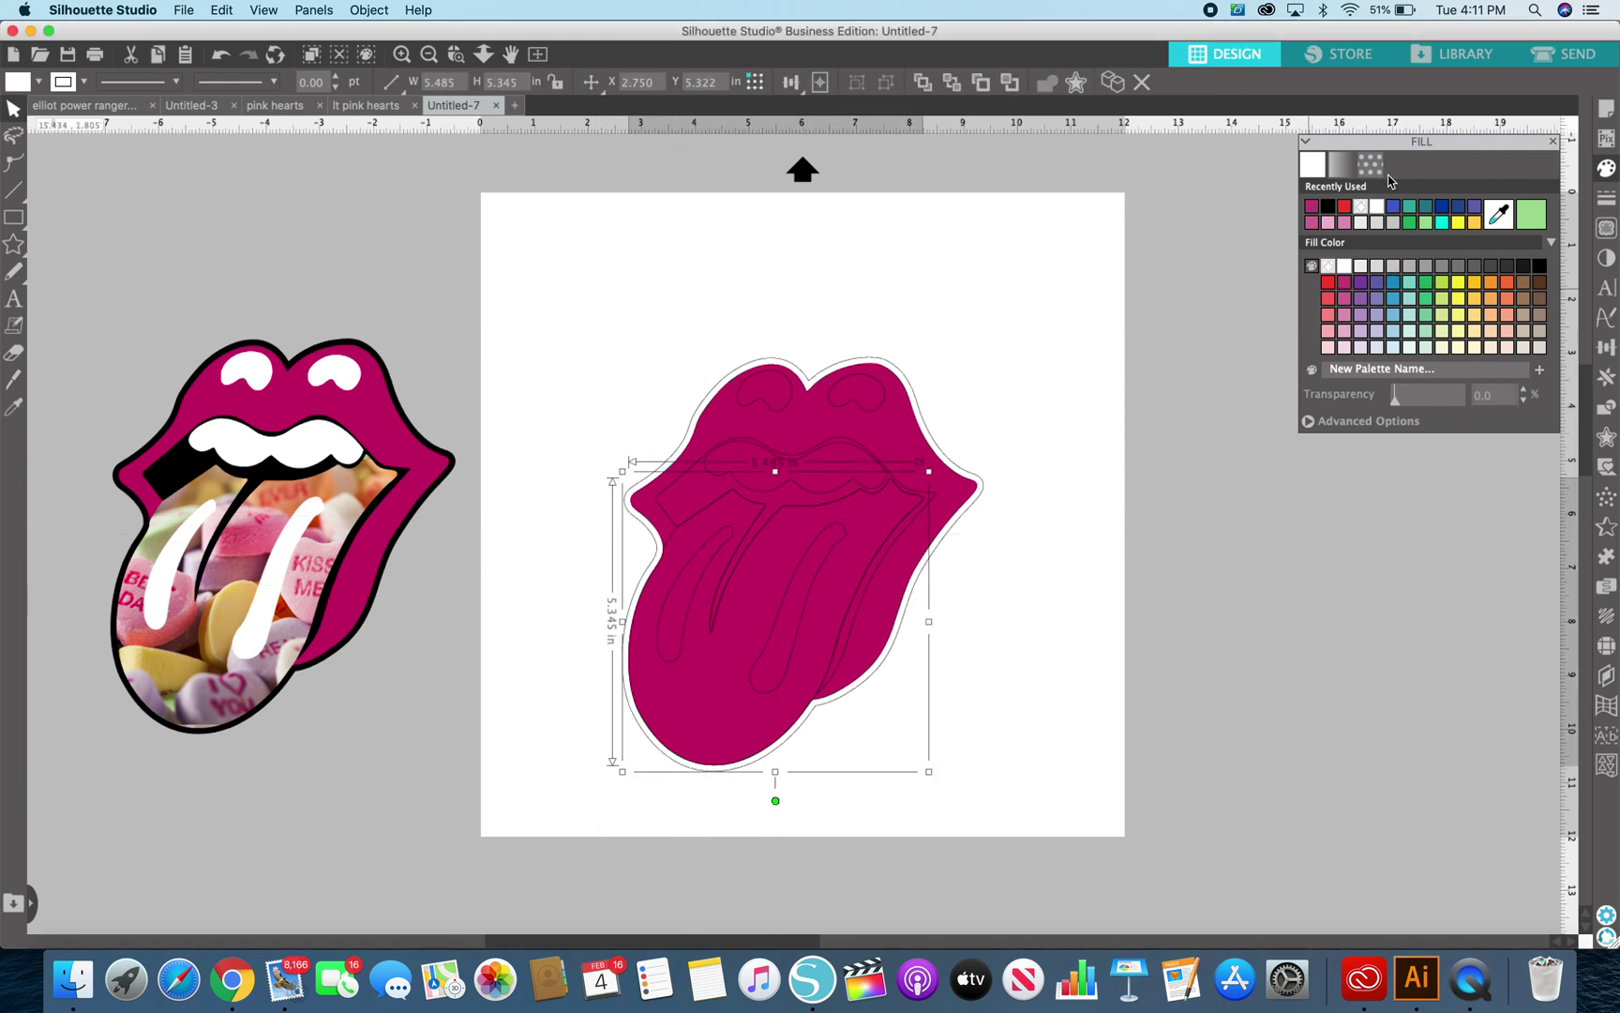
click(550, 542)
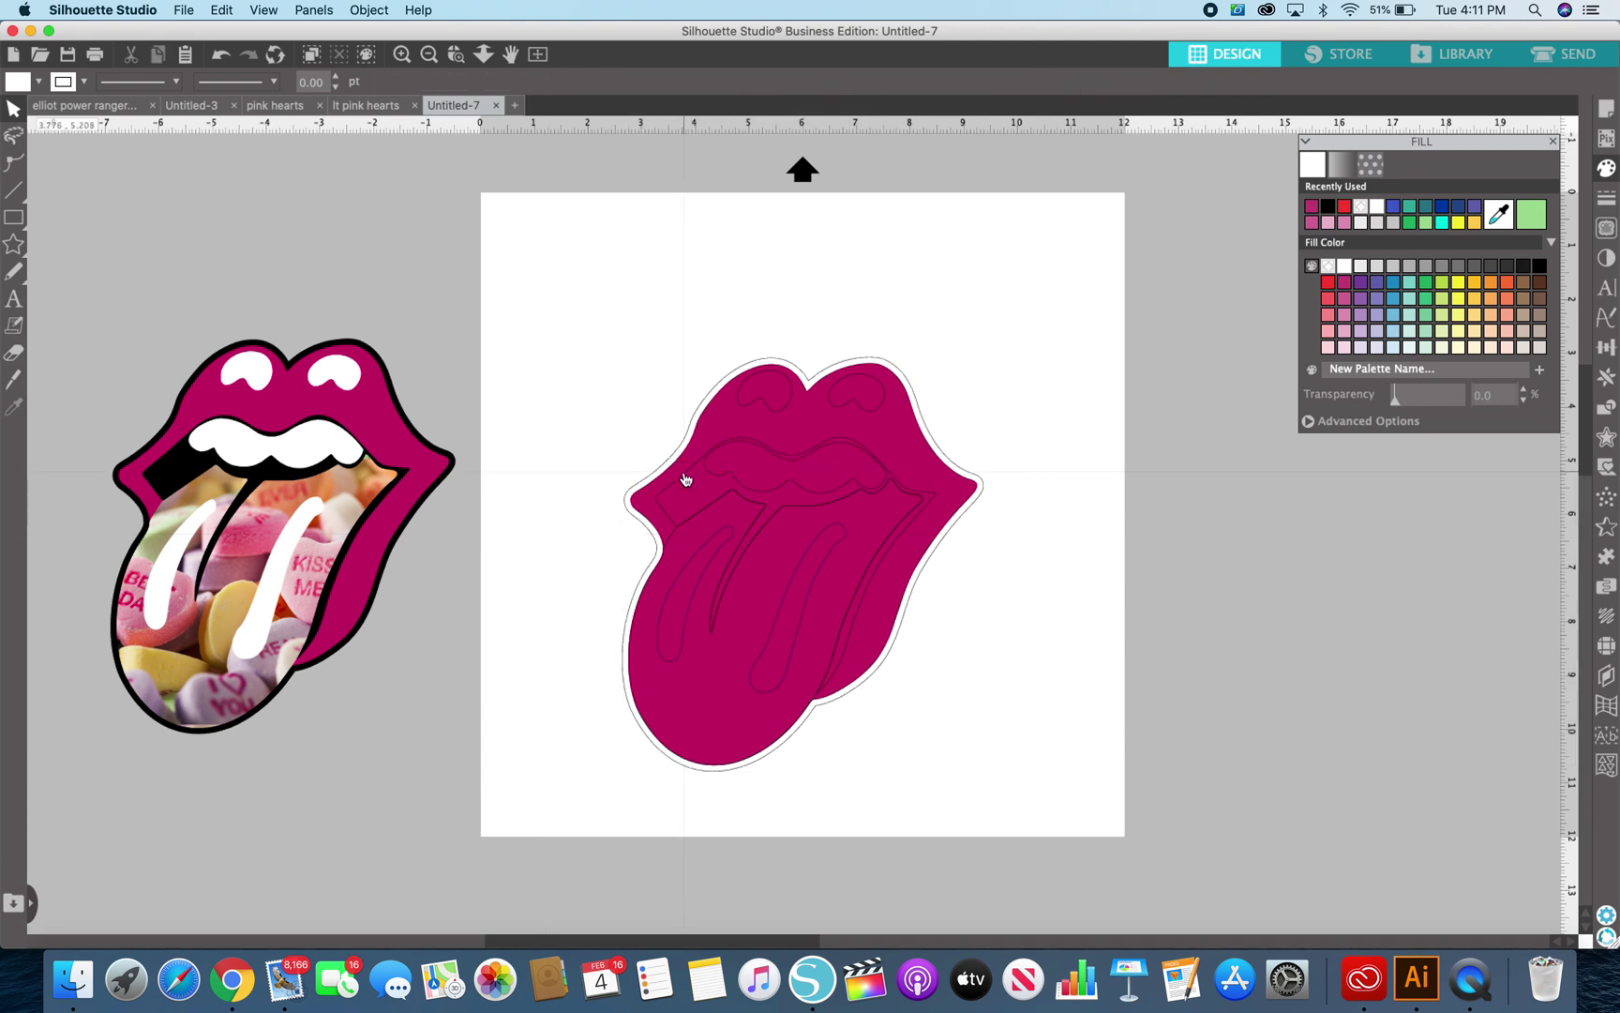
Fill the inner mouth shape black and the teeth white.
click(683, 481)
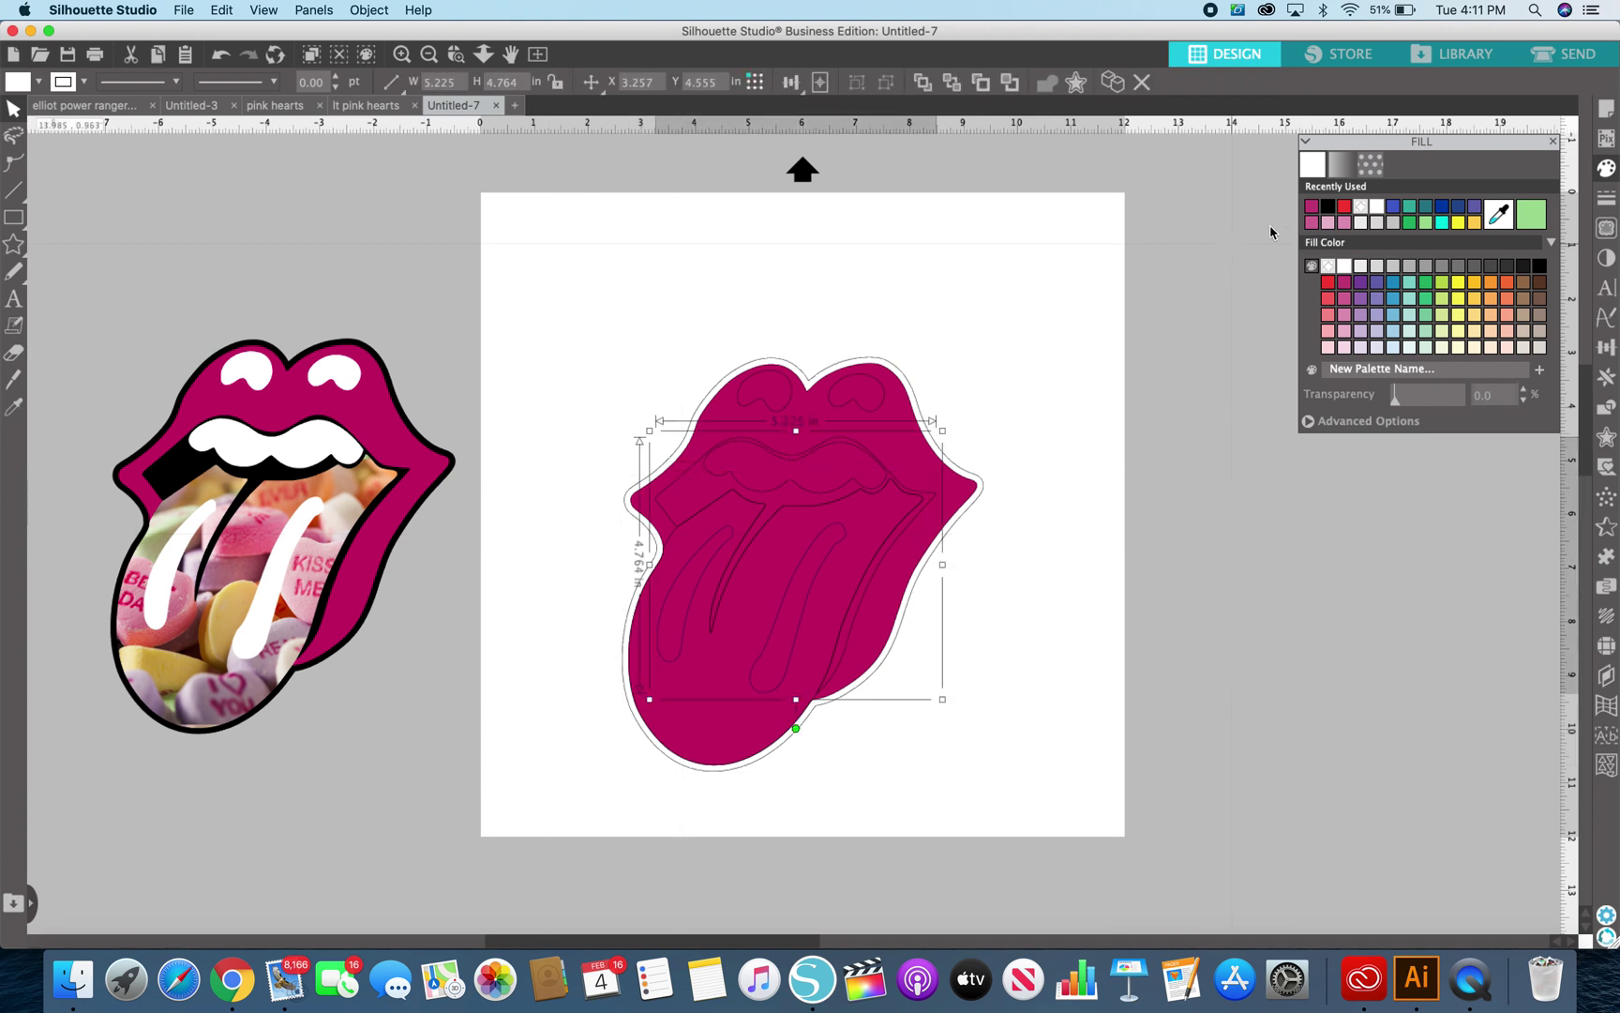
click(1329, 207)
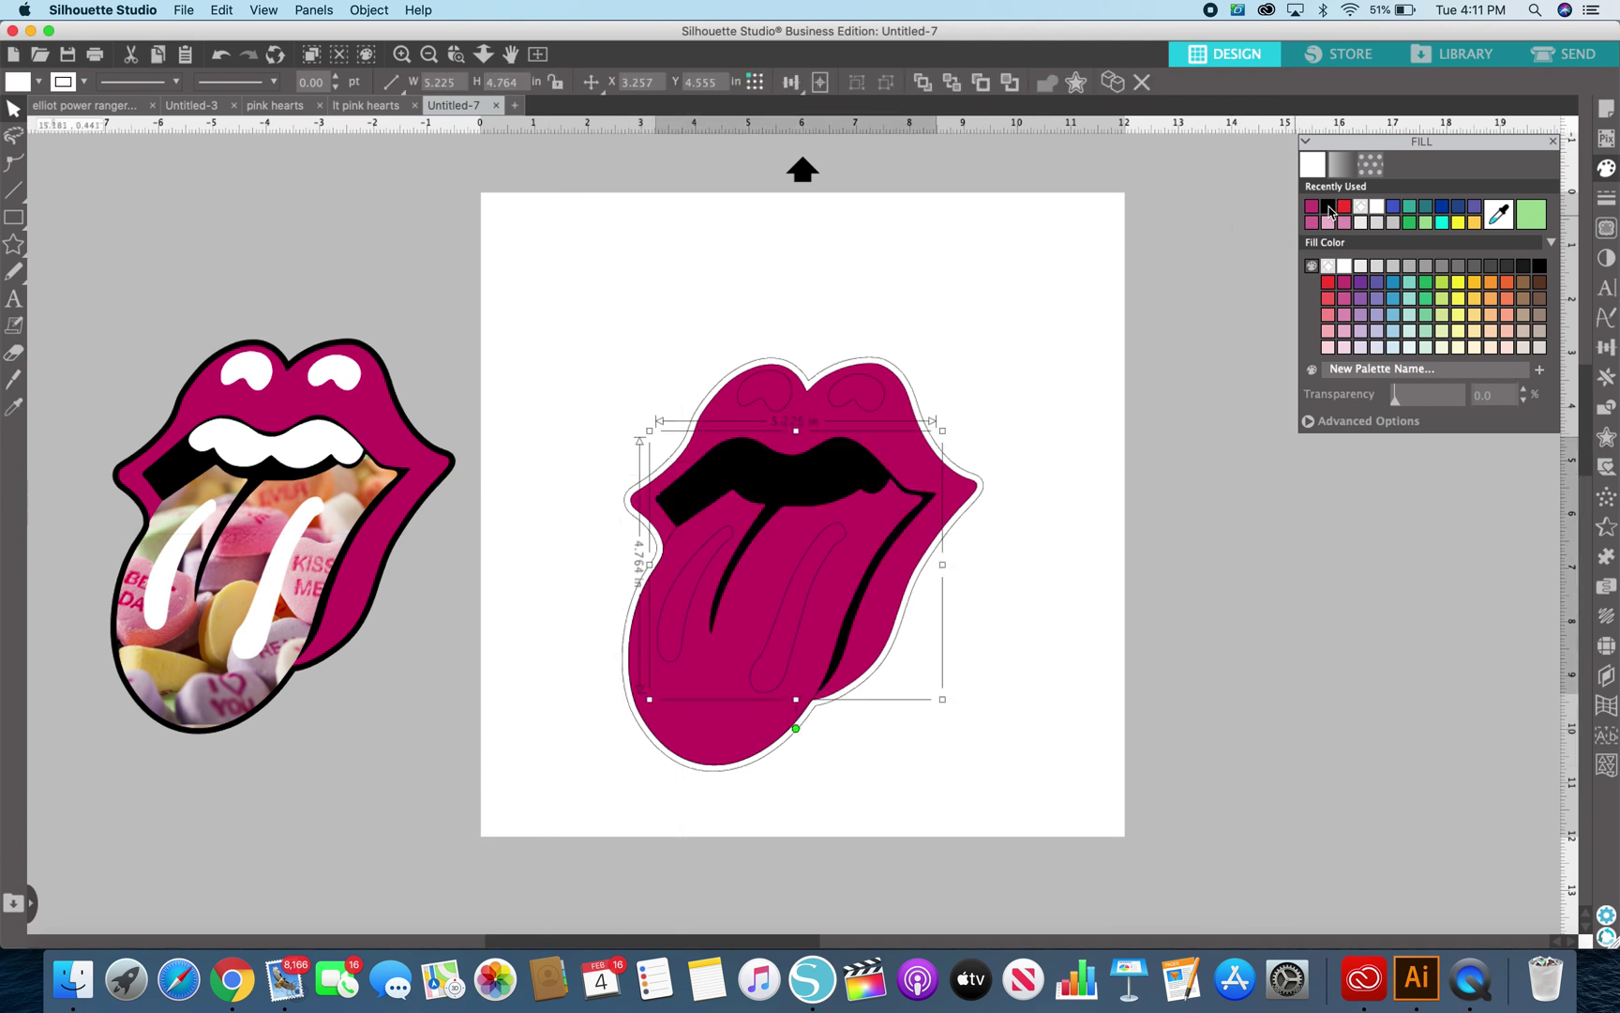
click(837, 482)
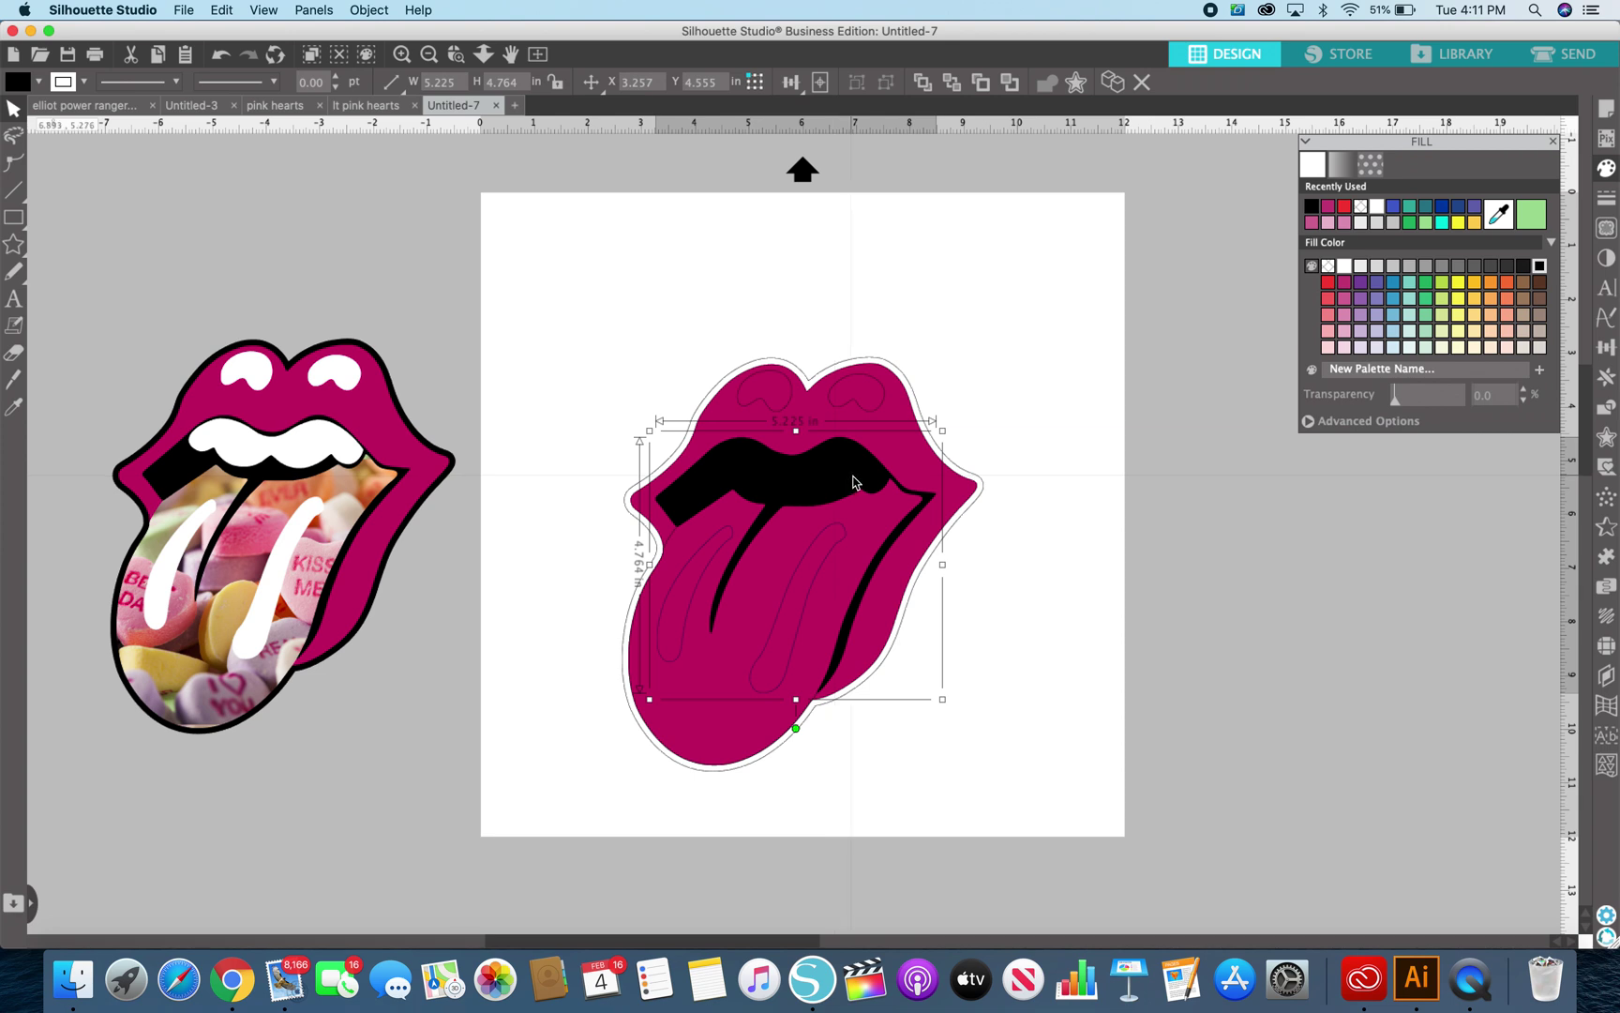
click(1008, 378)
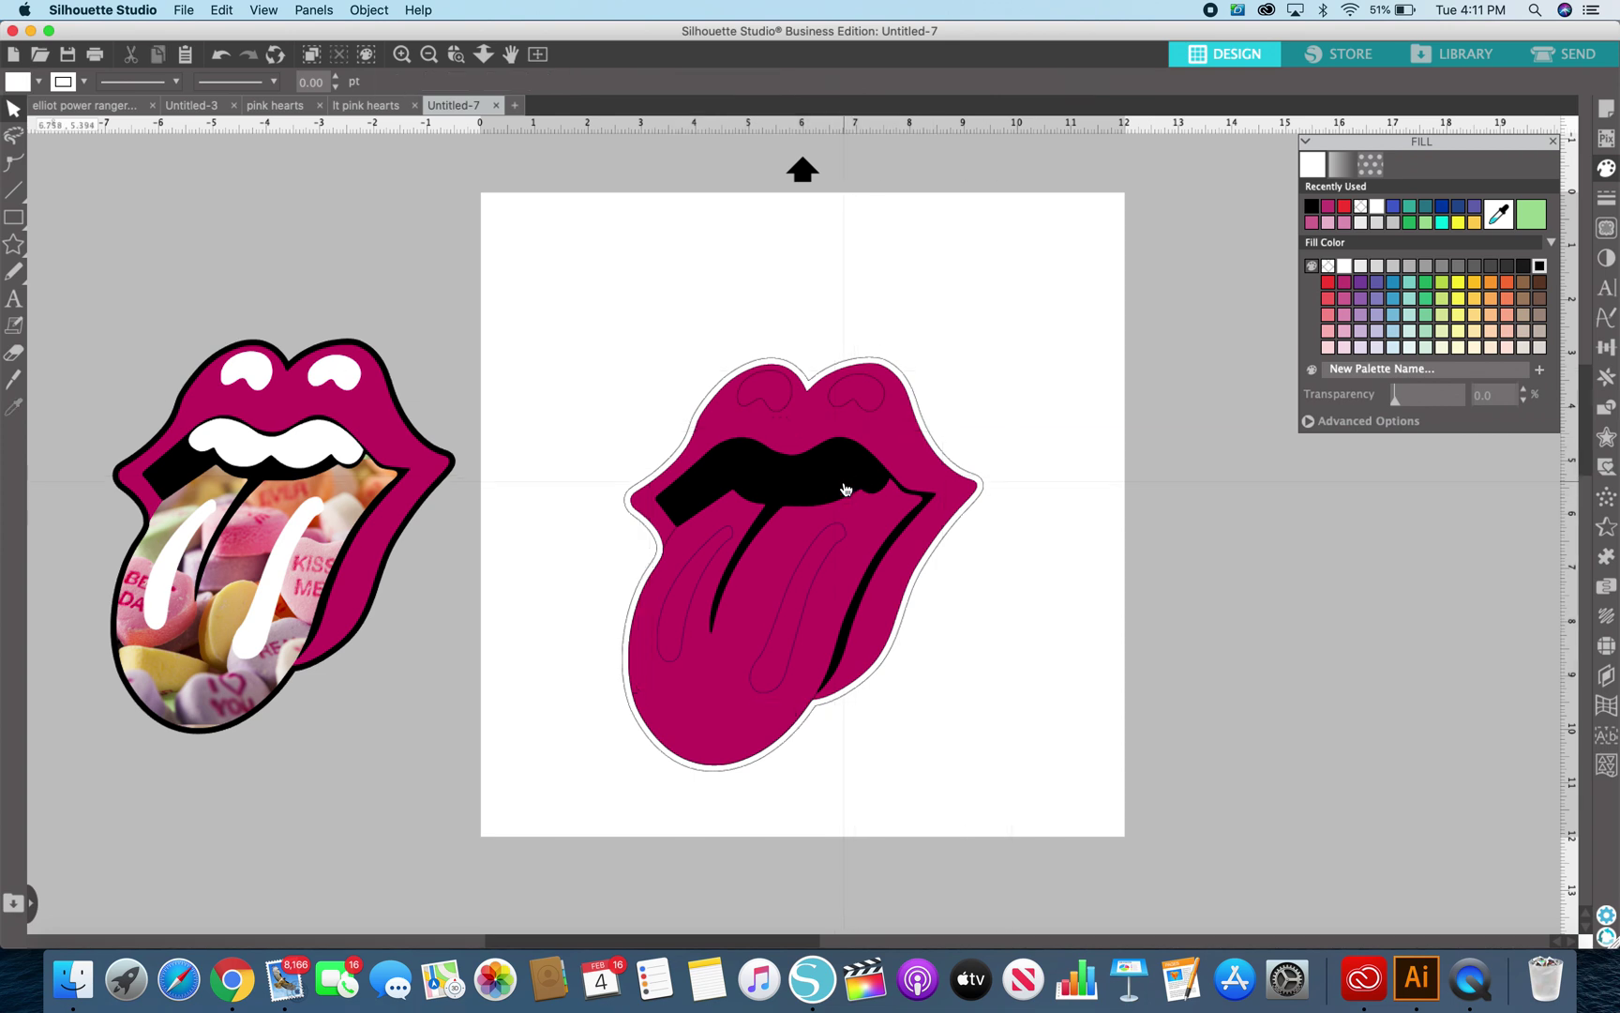
click(845, 489)
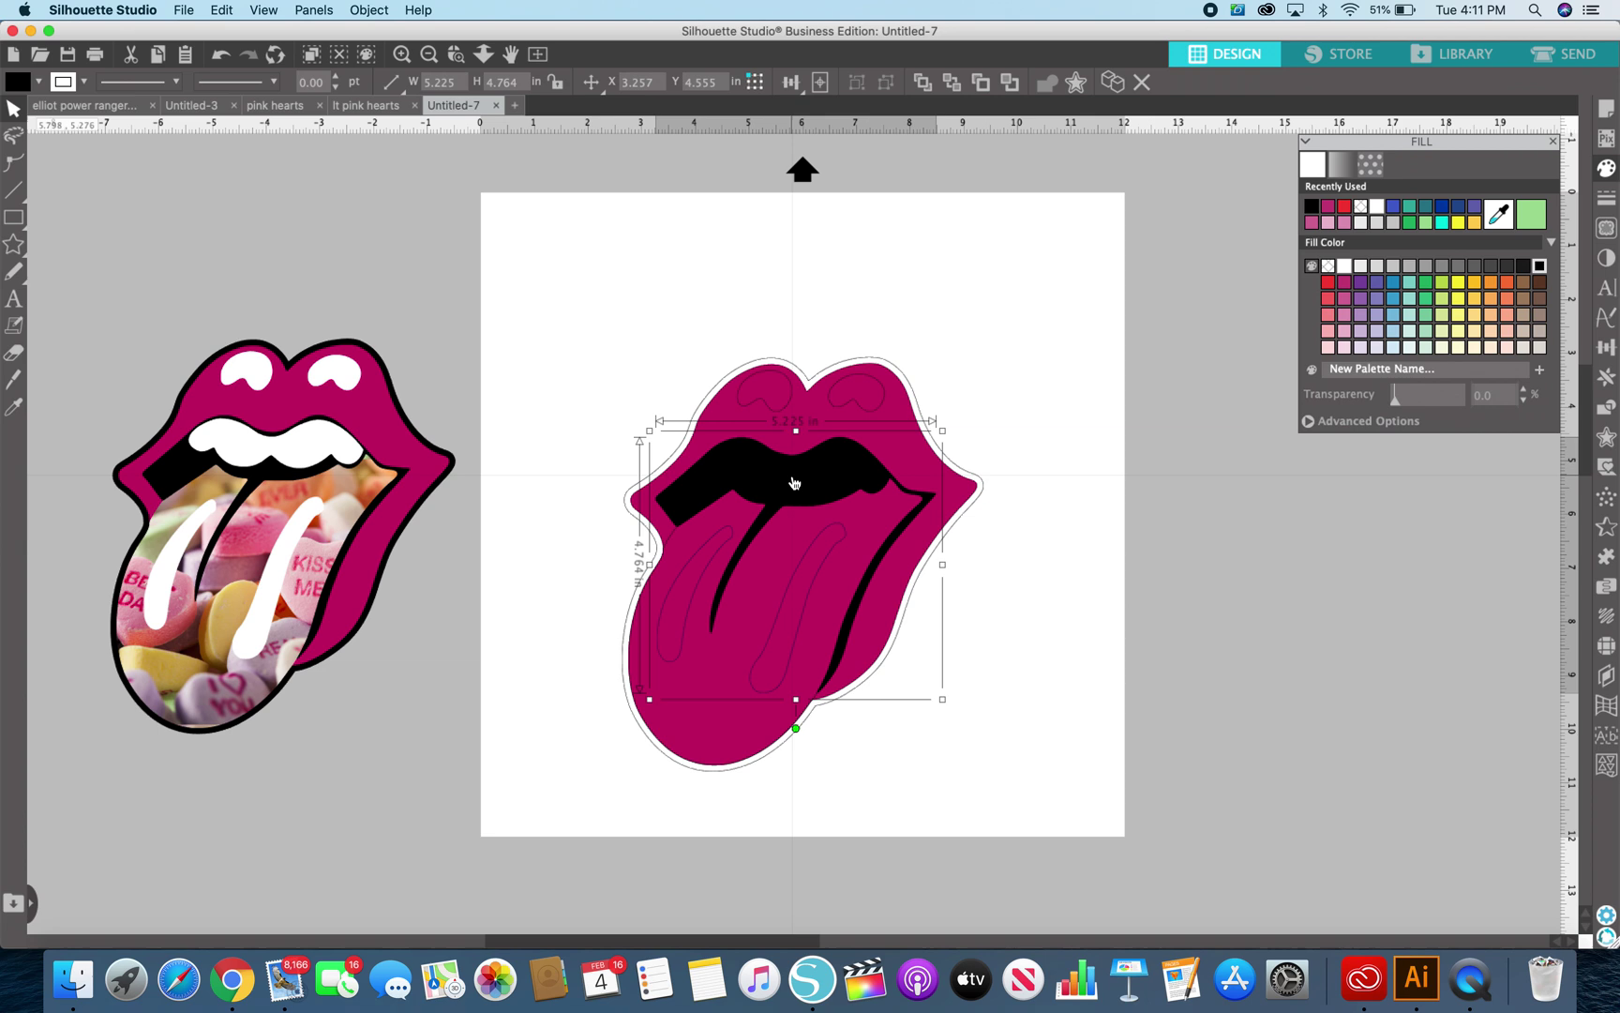
click(732, 474)
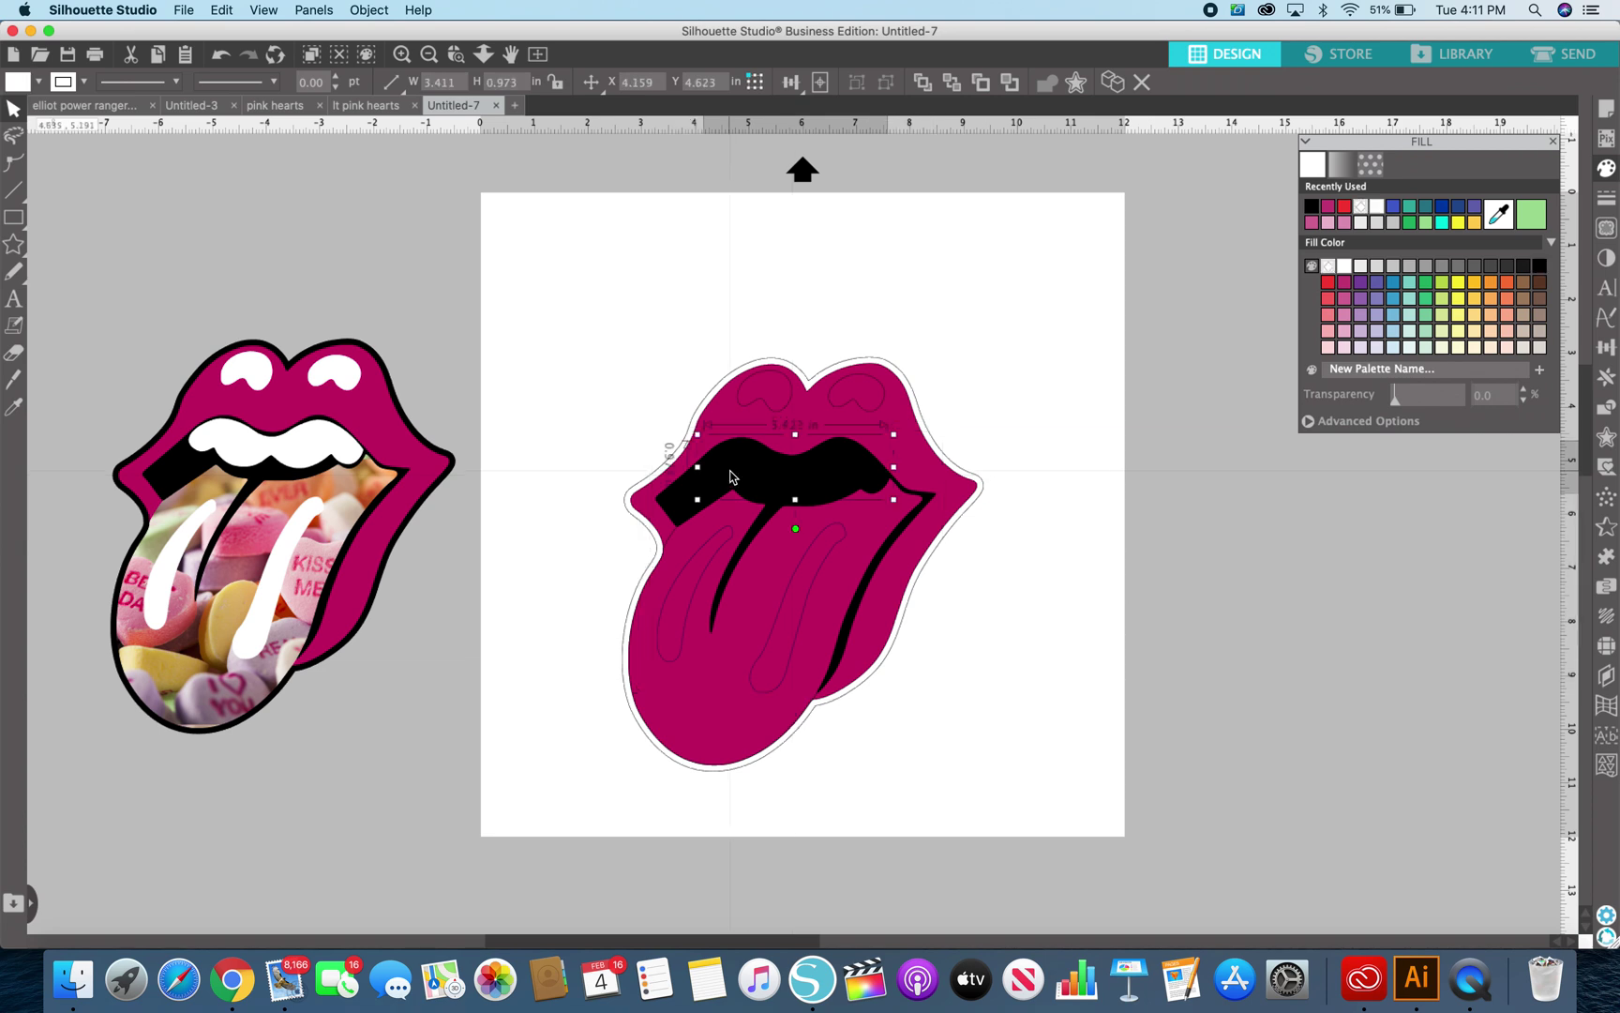
click(1376, 208)
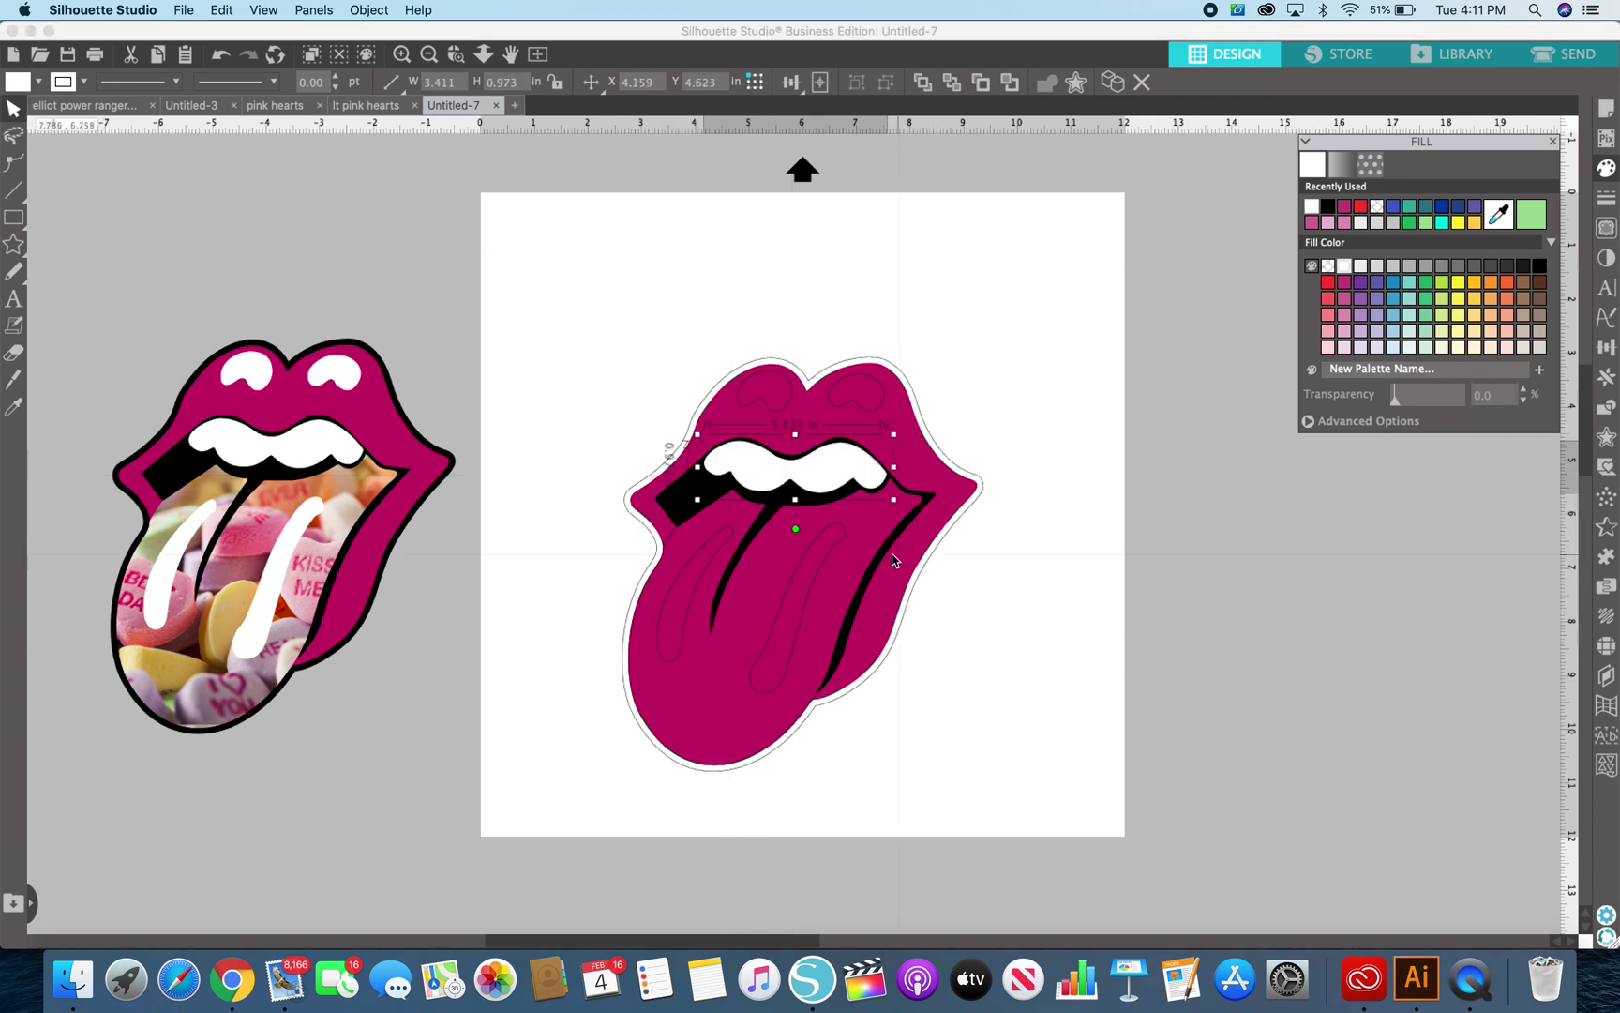
Fill the tongue streaks and lip highlights white.
click(836, 554)
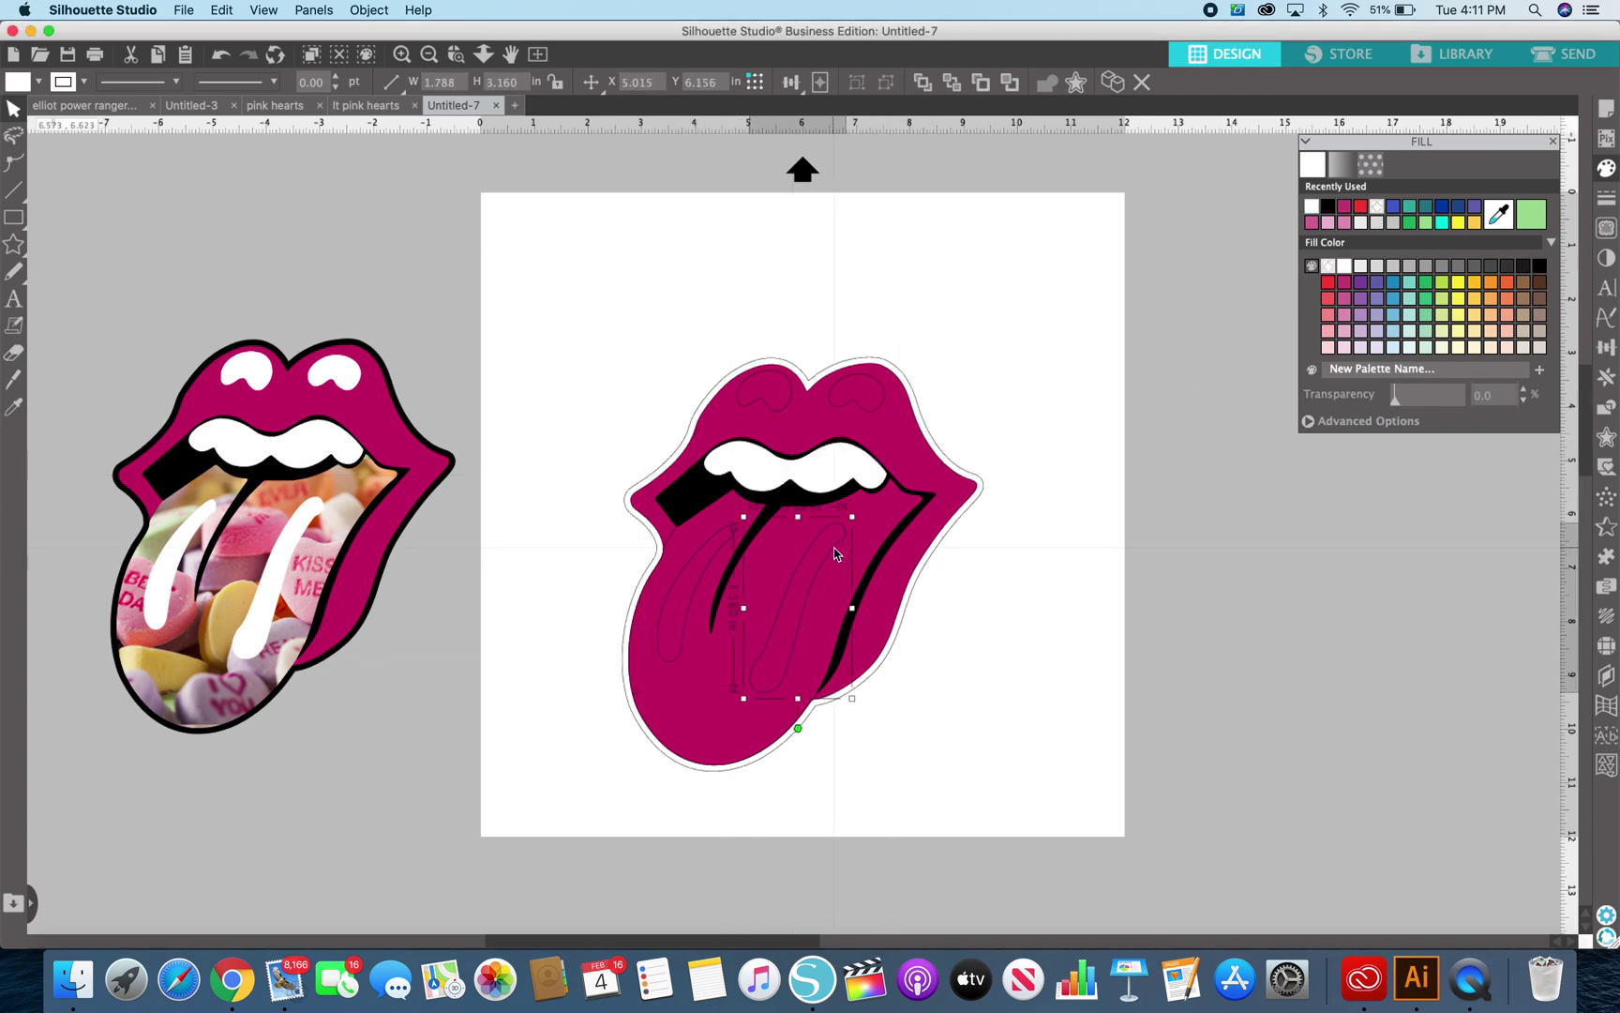
click(712, 562)
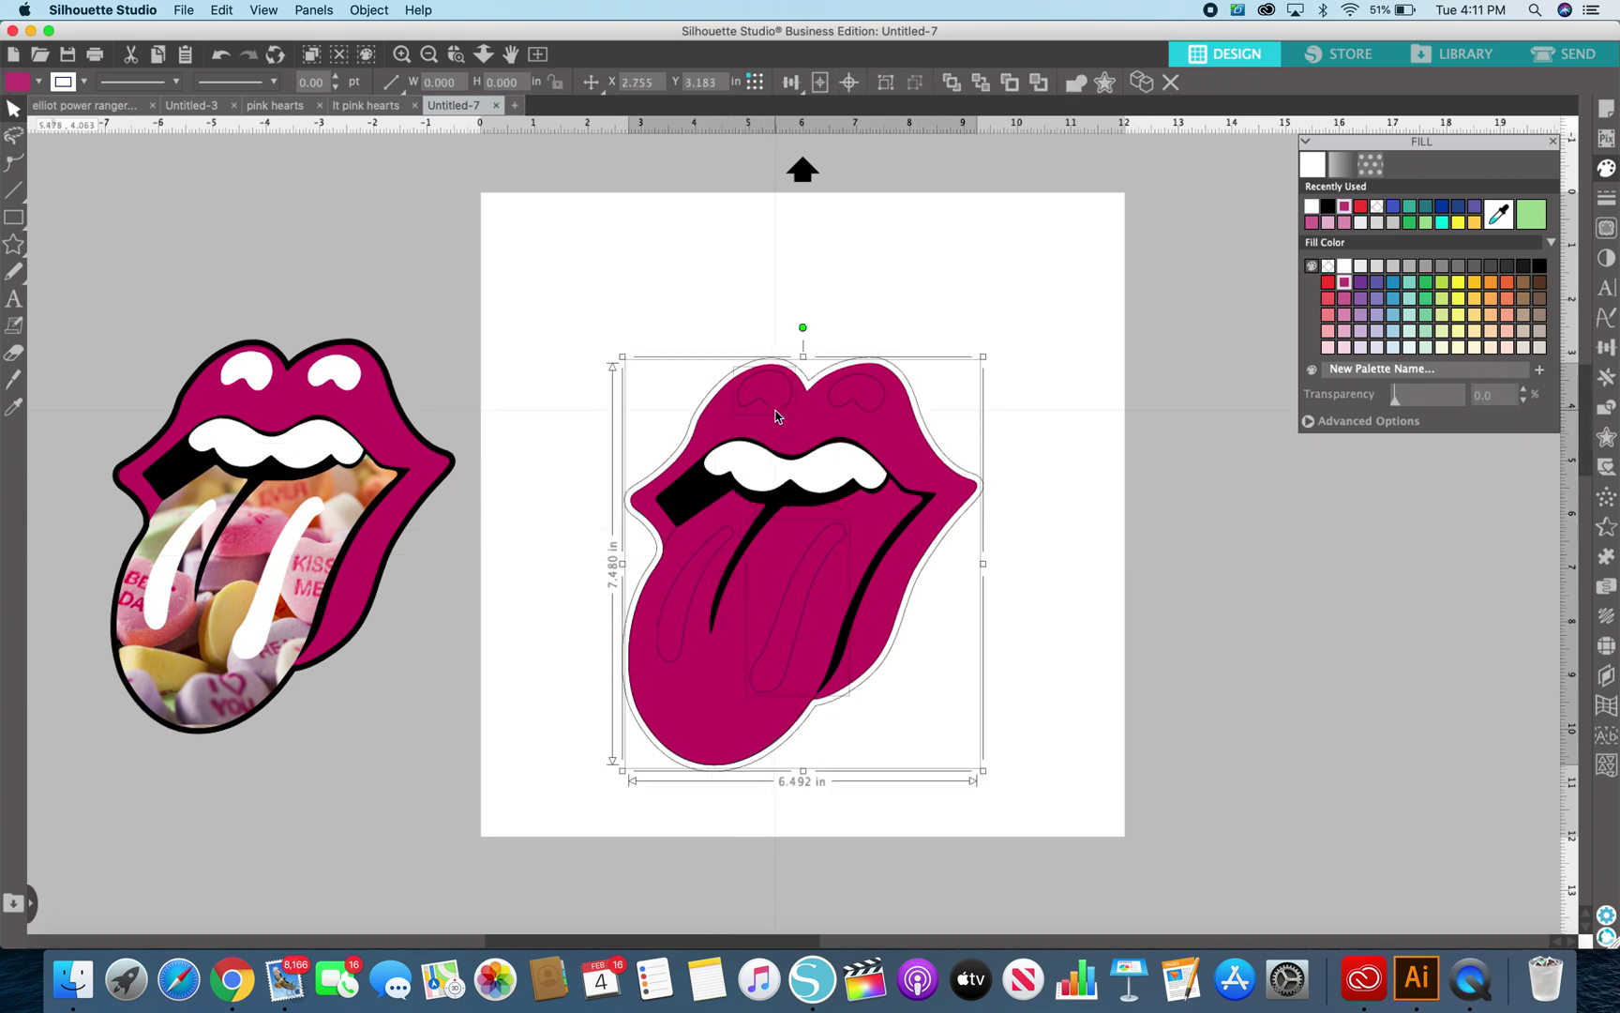
click(841, 411)
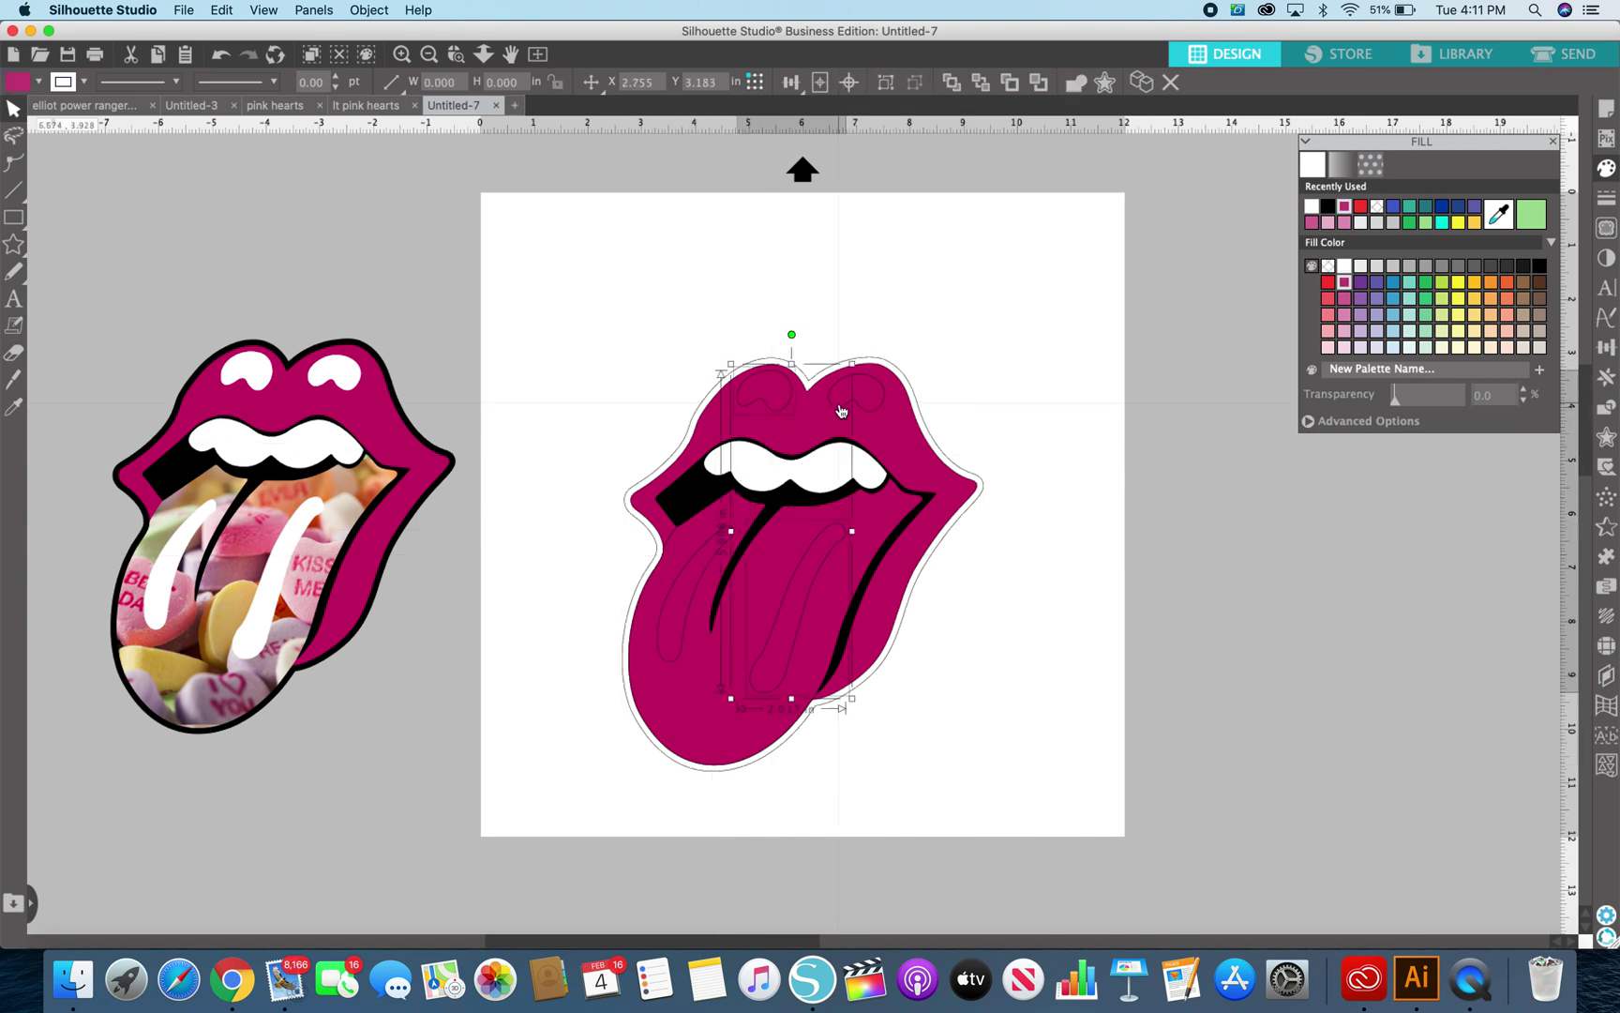
shift+click(697, 598)
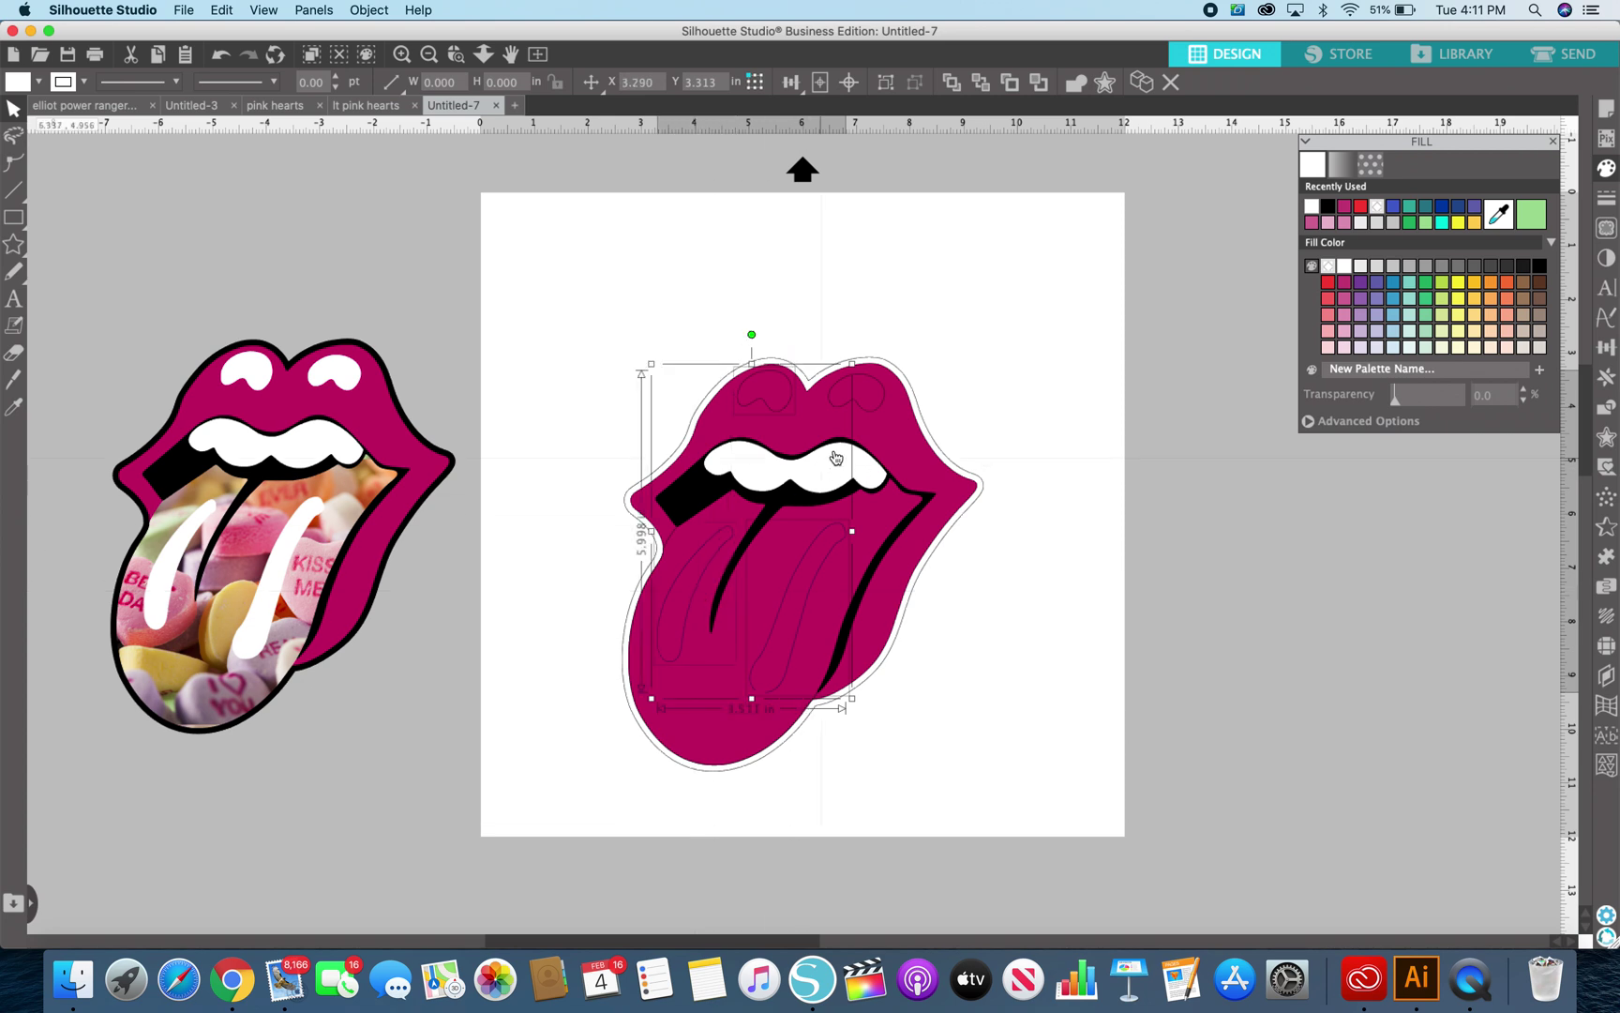
click(876, 413)
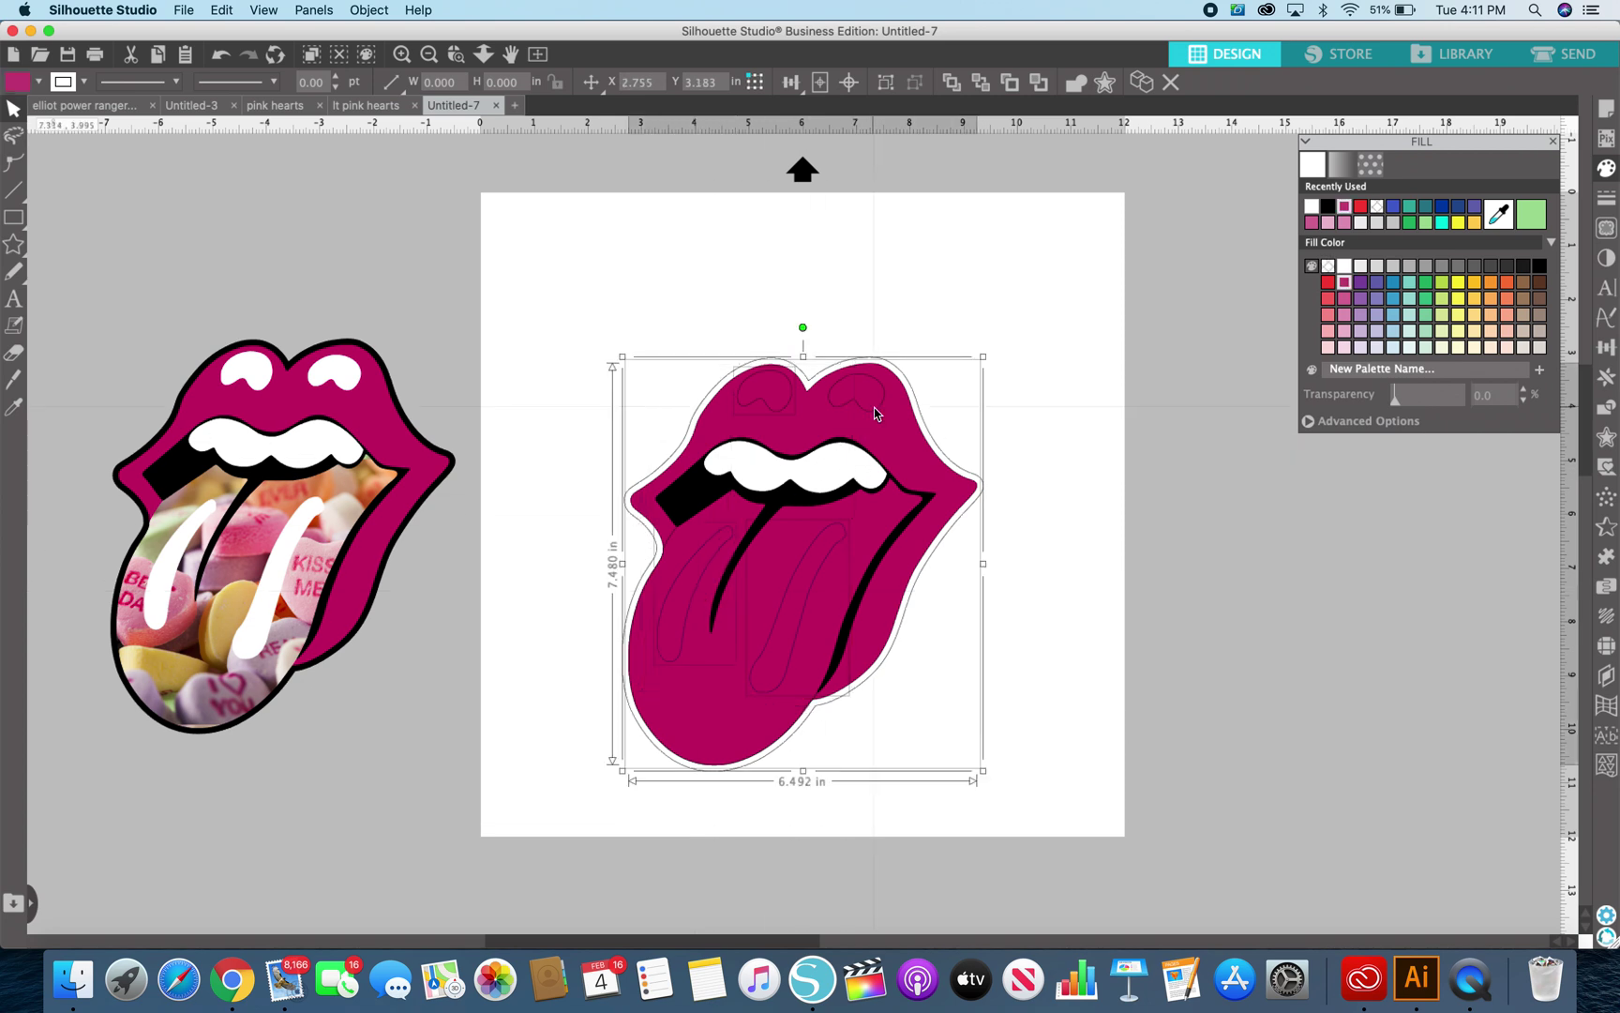
click(875, 414)
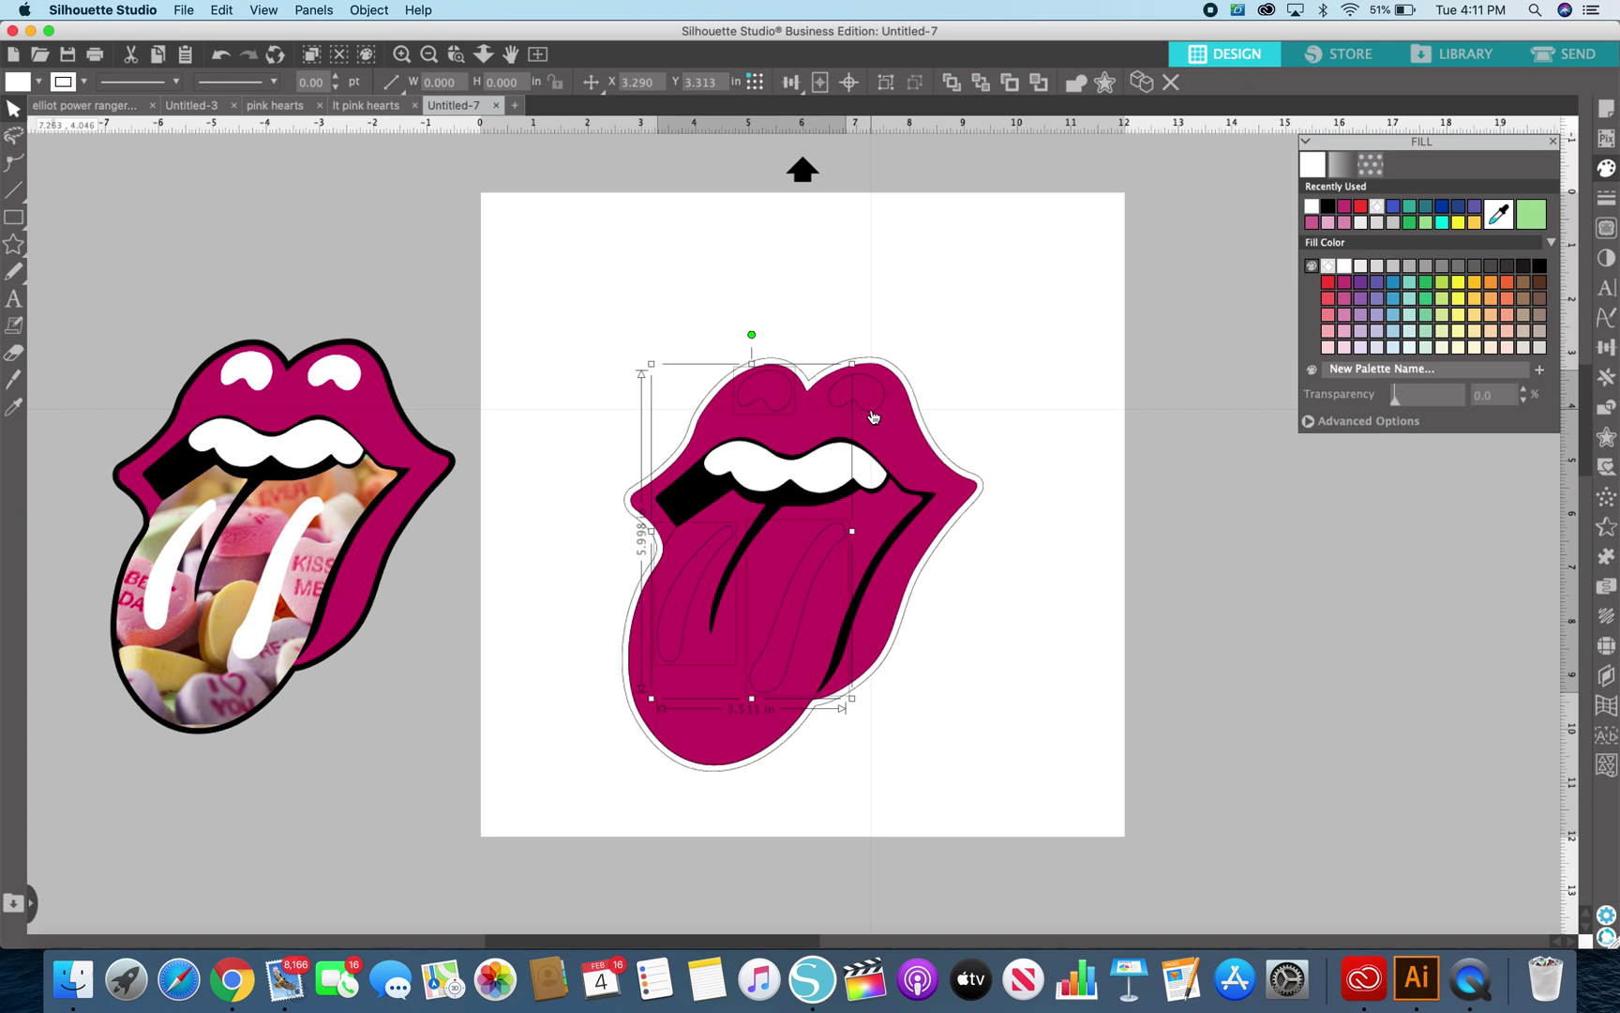
click(871, 416)
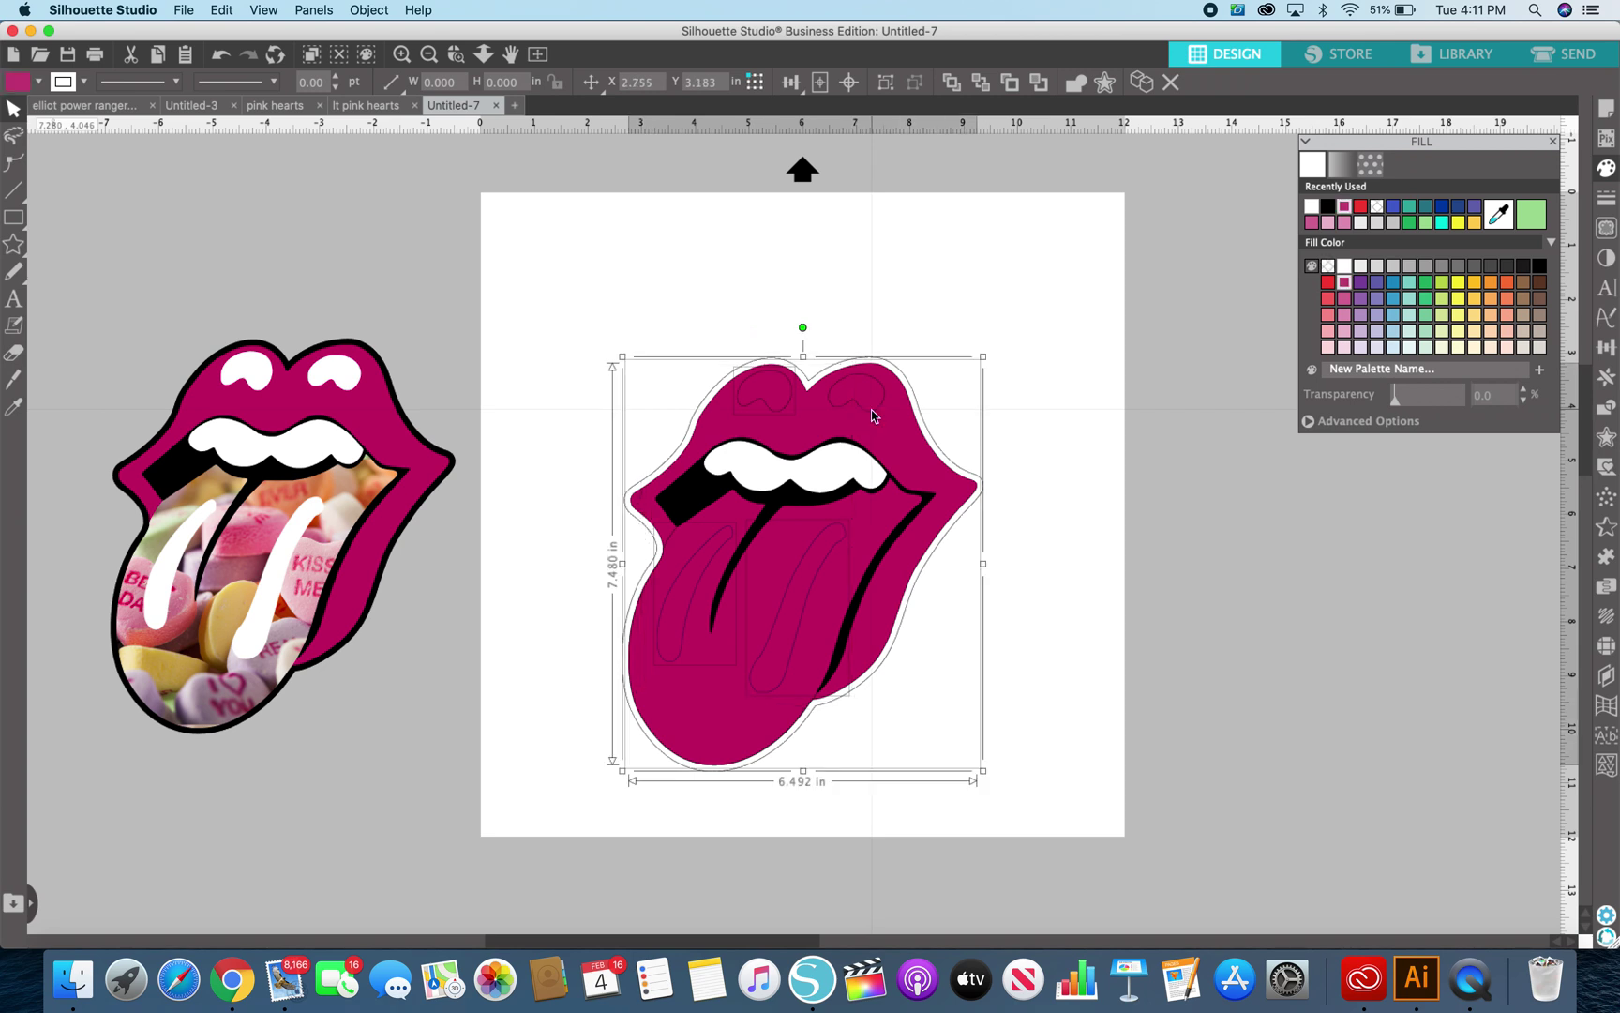
click(912, 448)
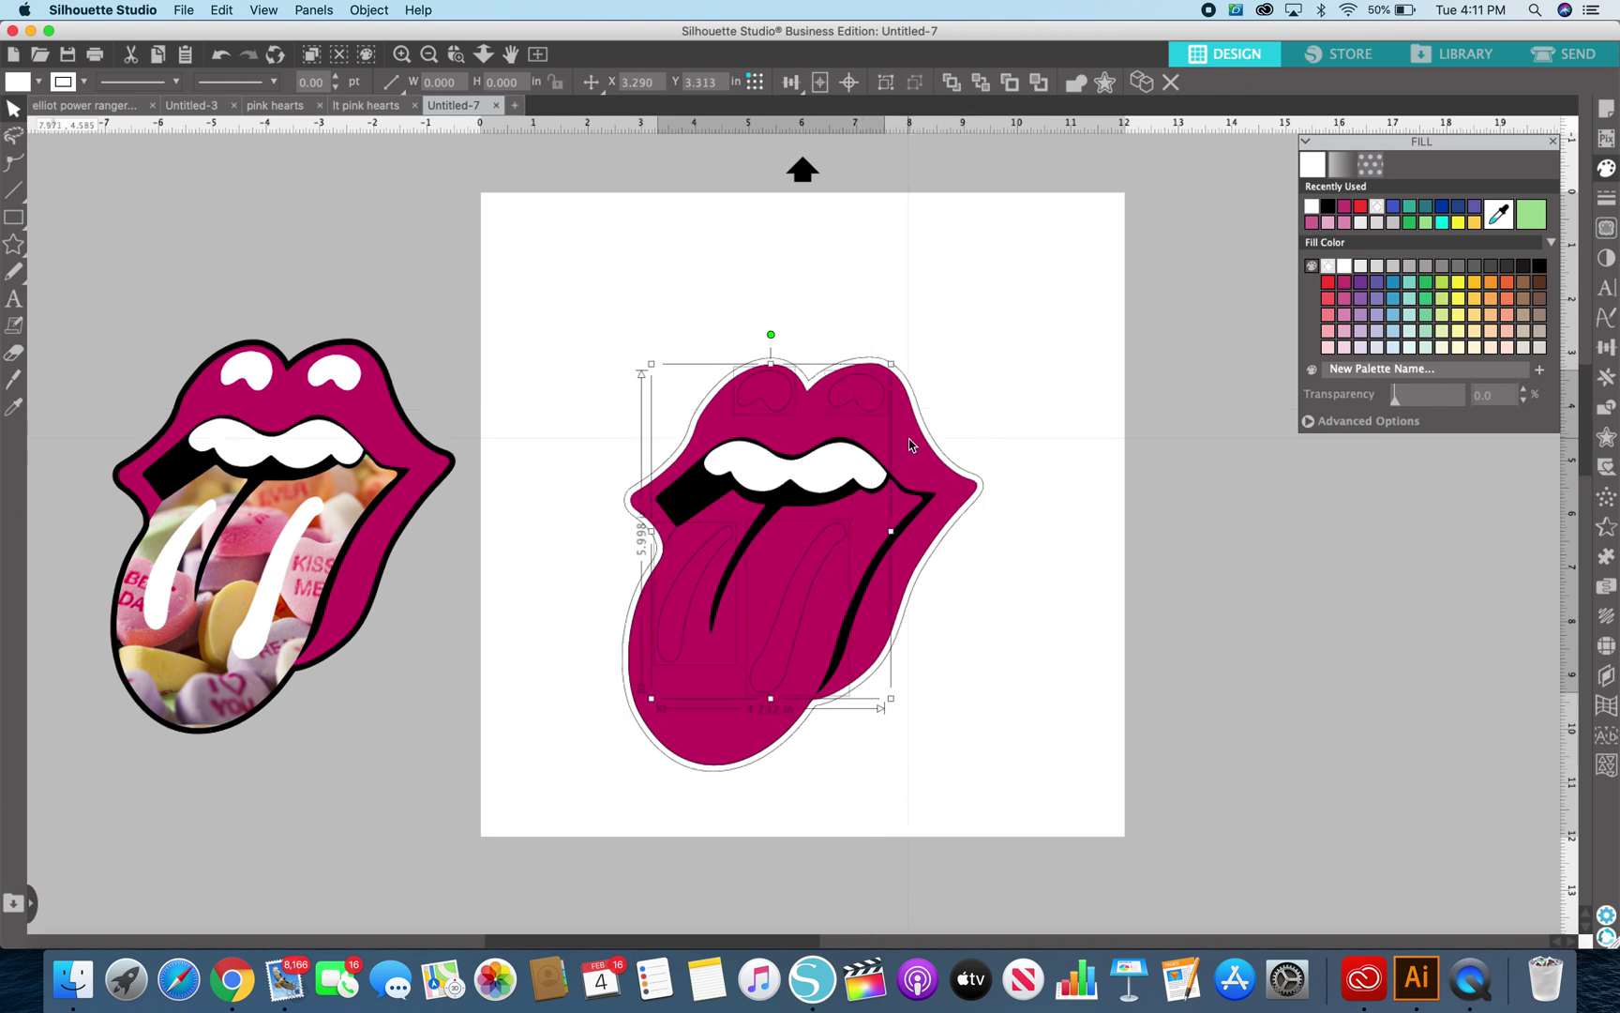
click(1311, 212)
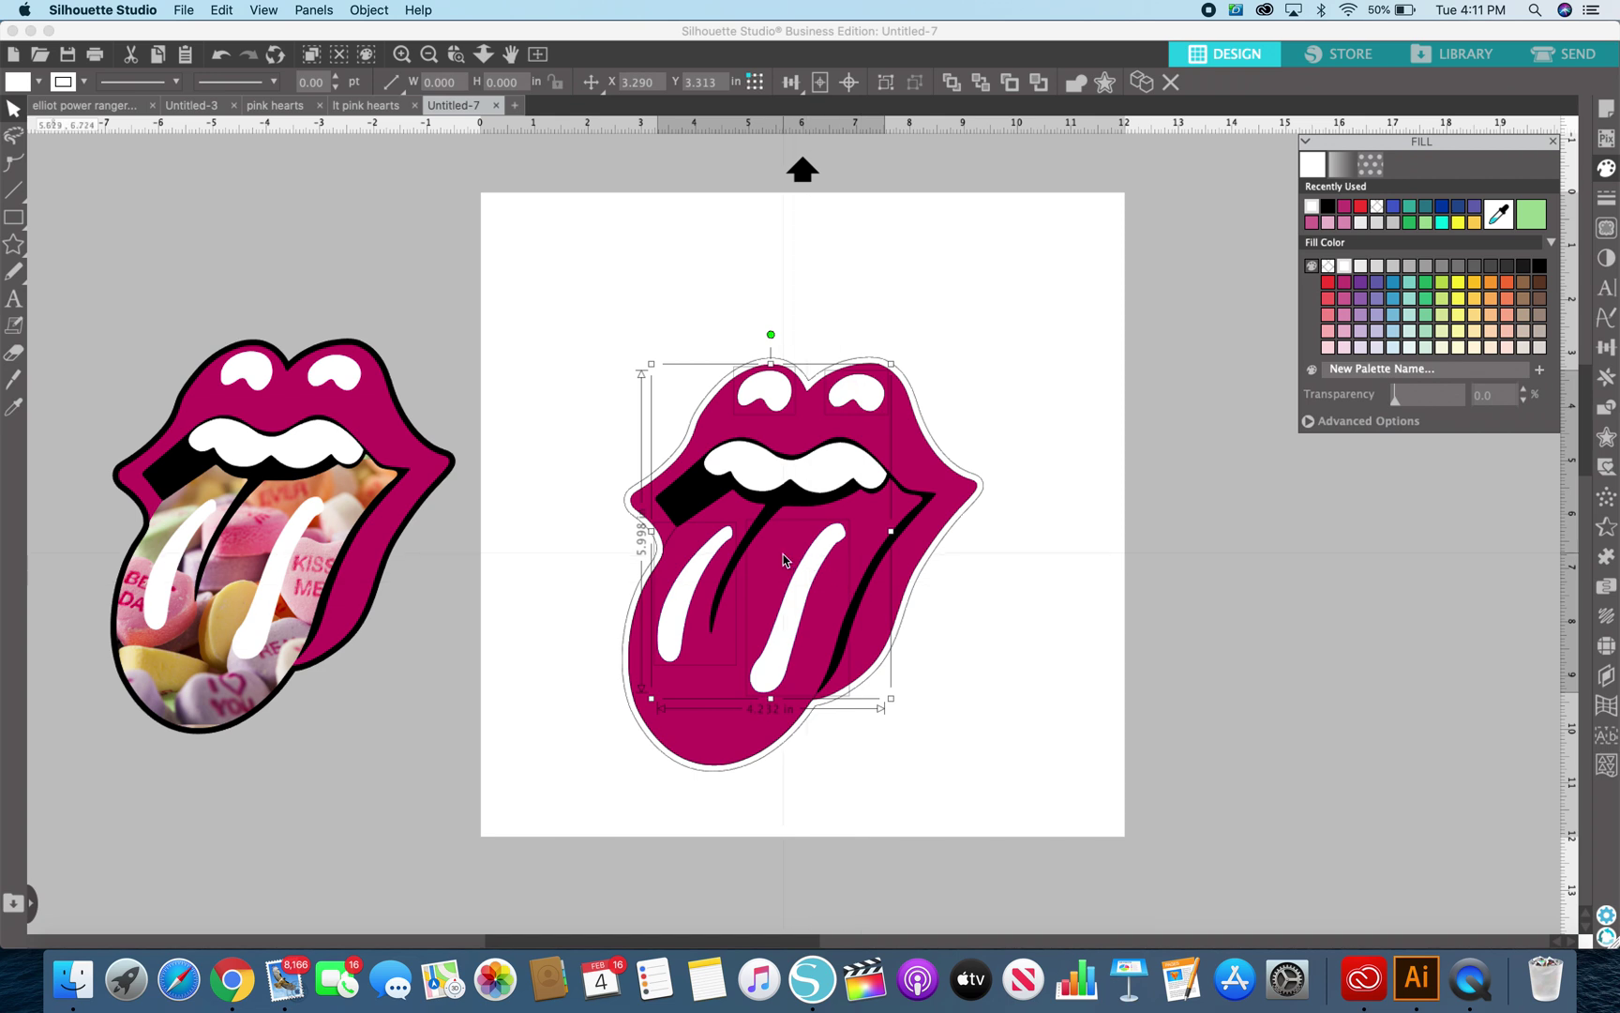
Fill the outer offset border around the lips black, leaving the tongue selected.
click(976, 482)
click(976, 481)
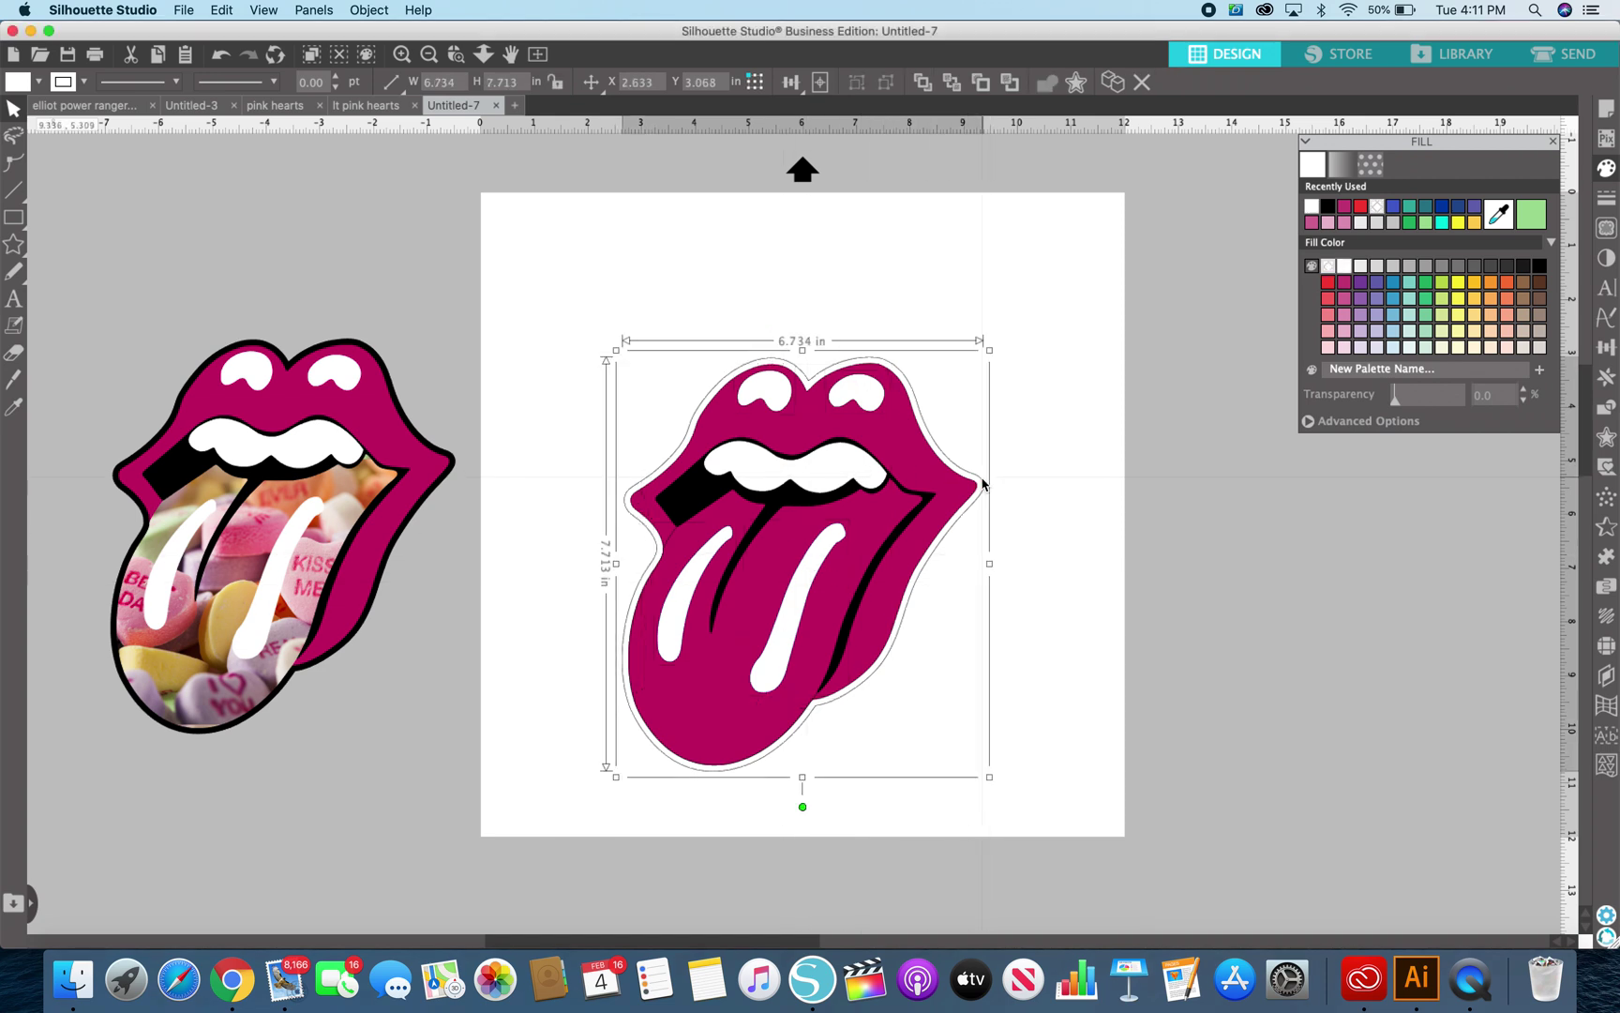
click(1331, 209)
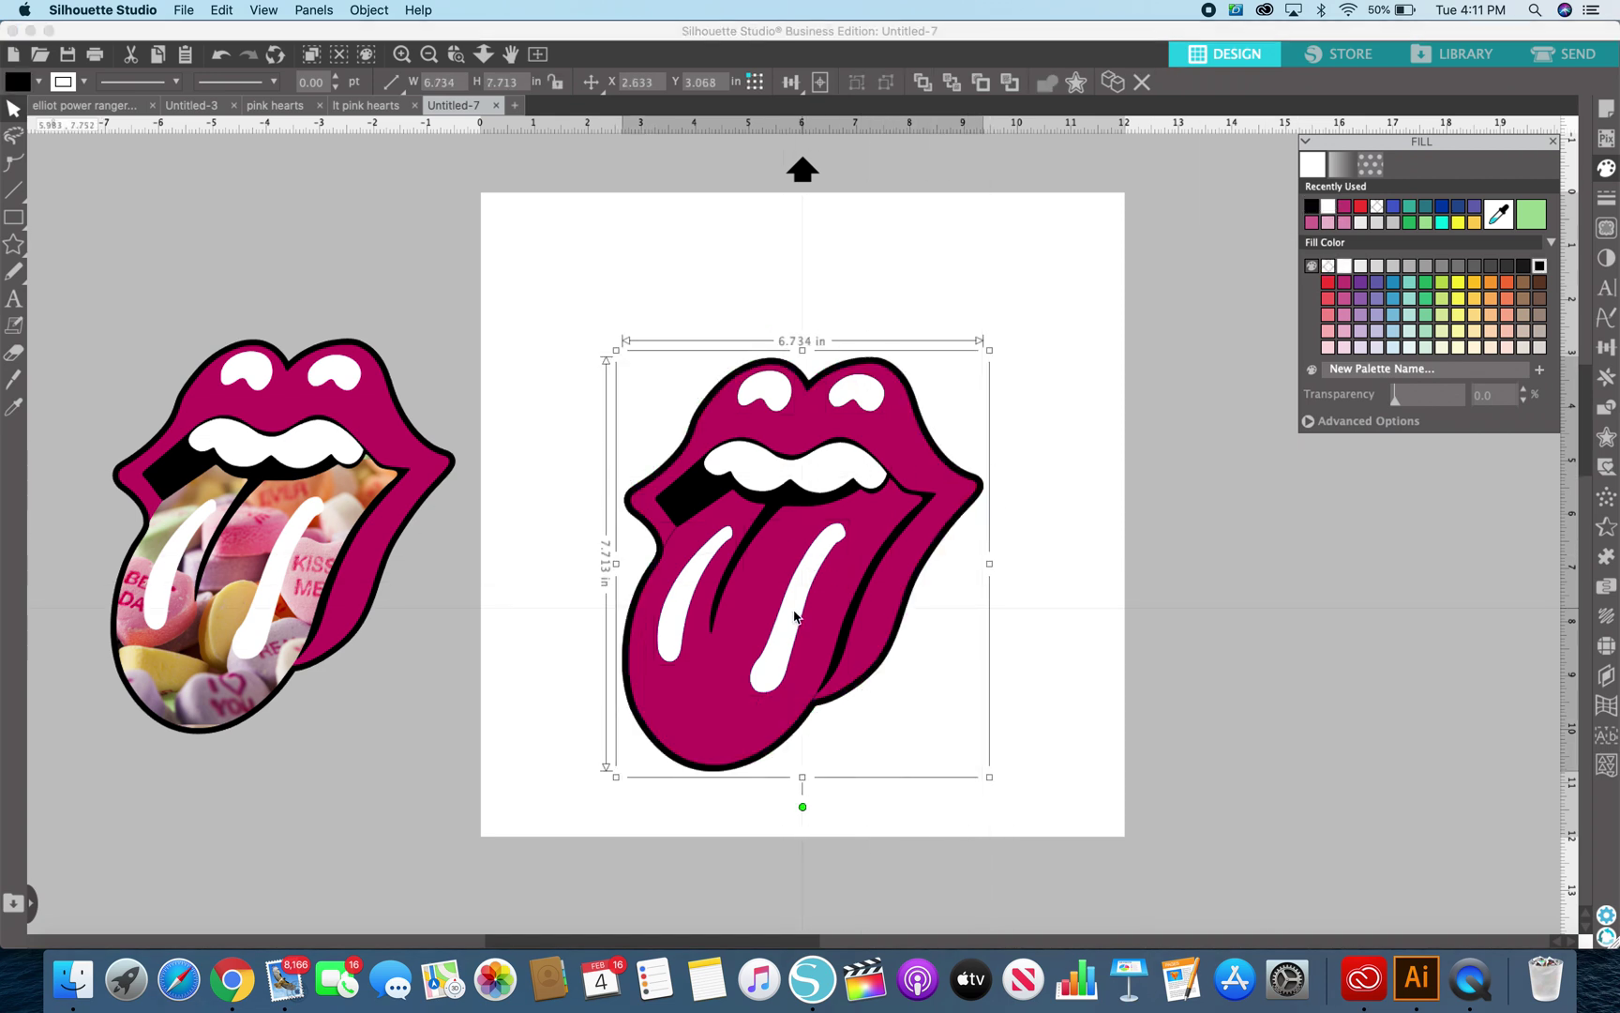
click(756, 607)
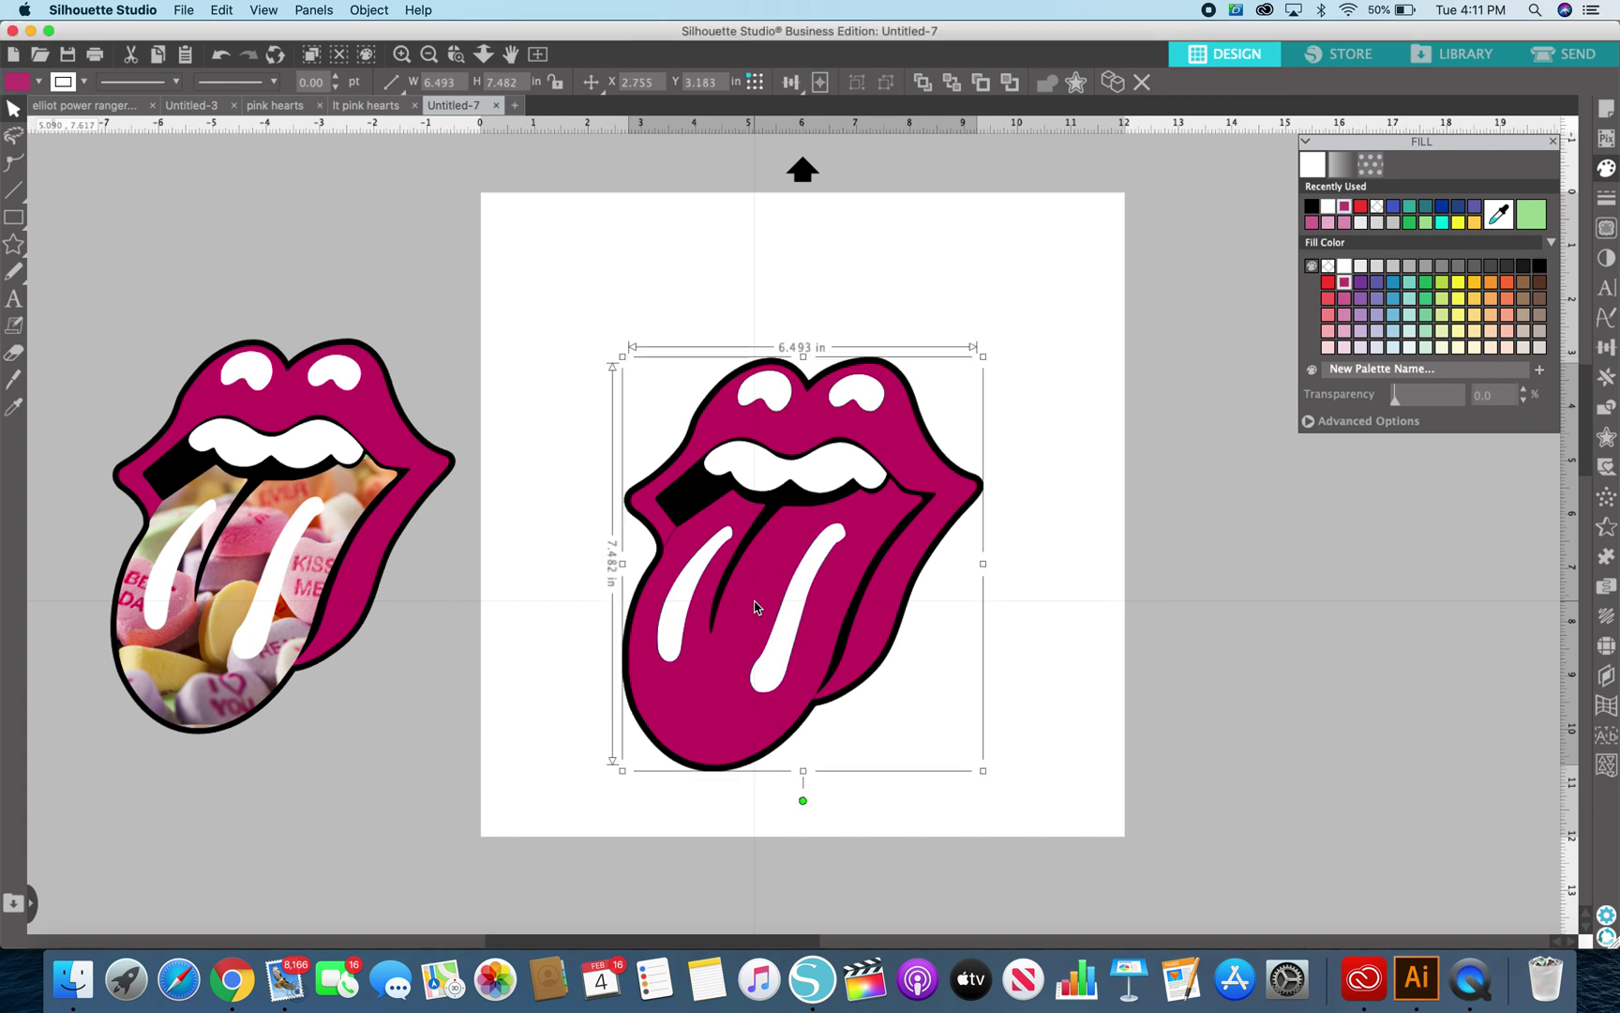
click(558, 572)
click(673, 542)
click(673, 540)
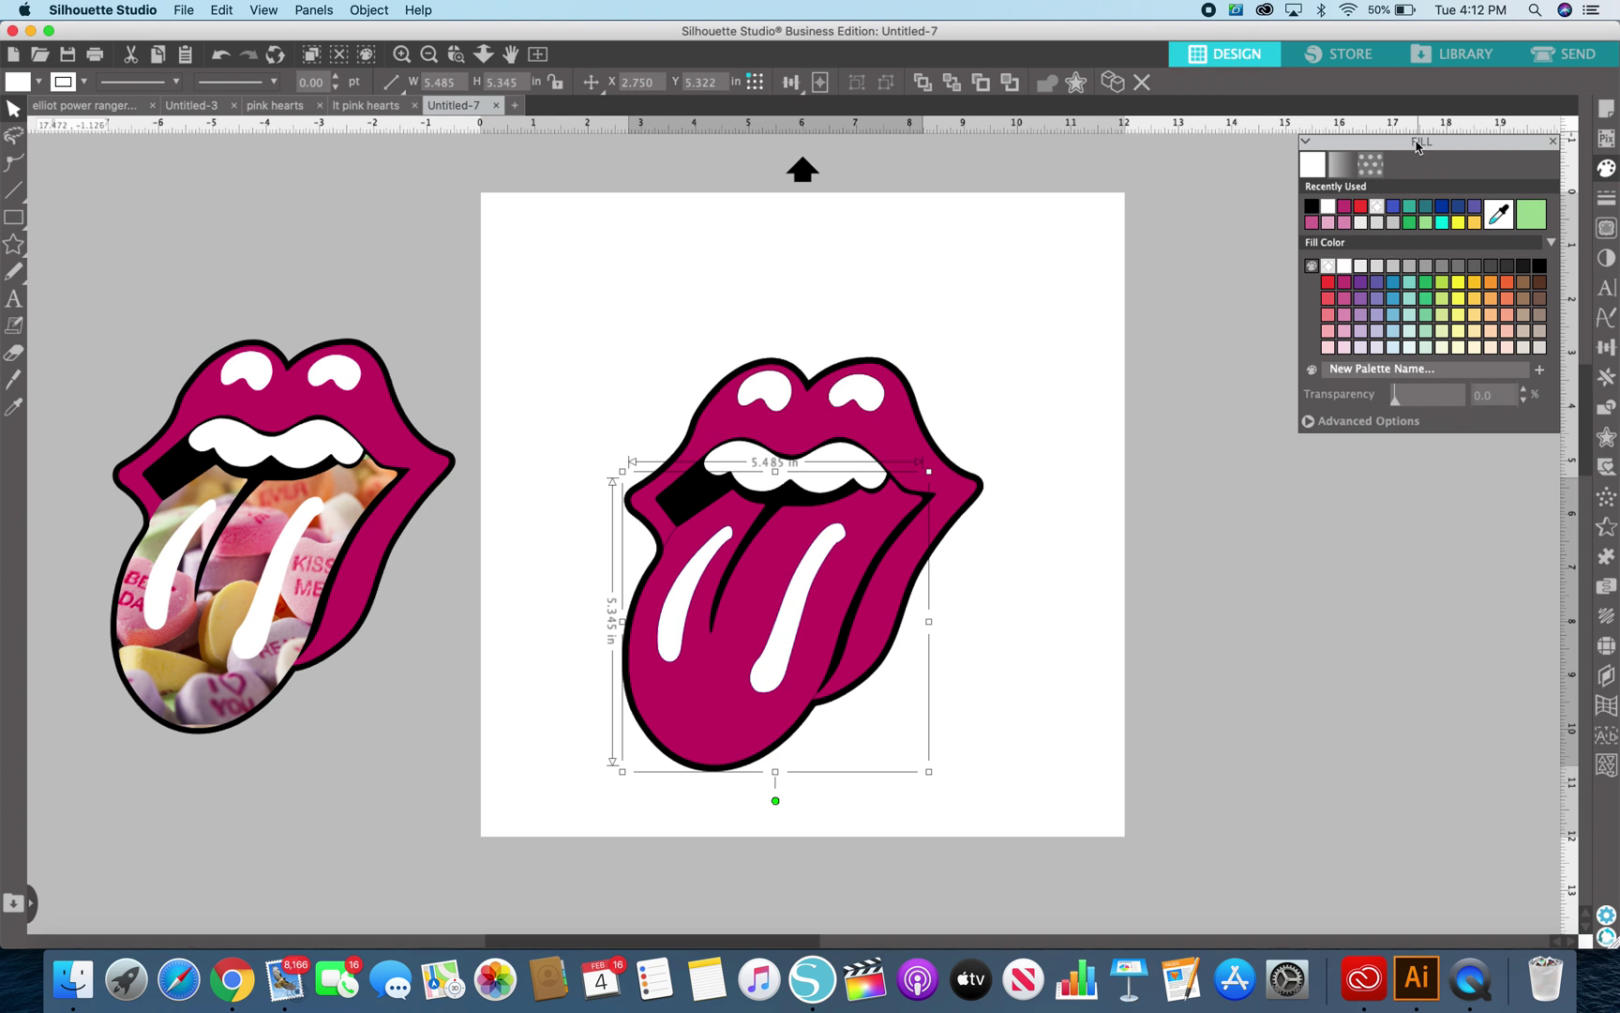
Fill the selected tongue with the blue camo pattern from the Patterns library.
click(1371, 165)
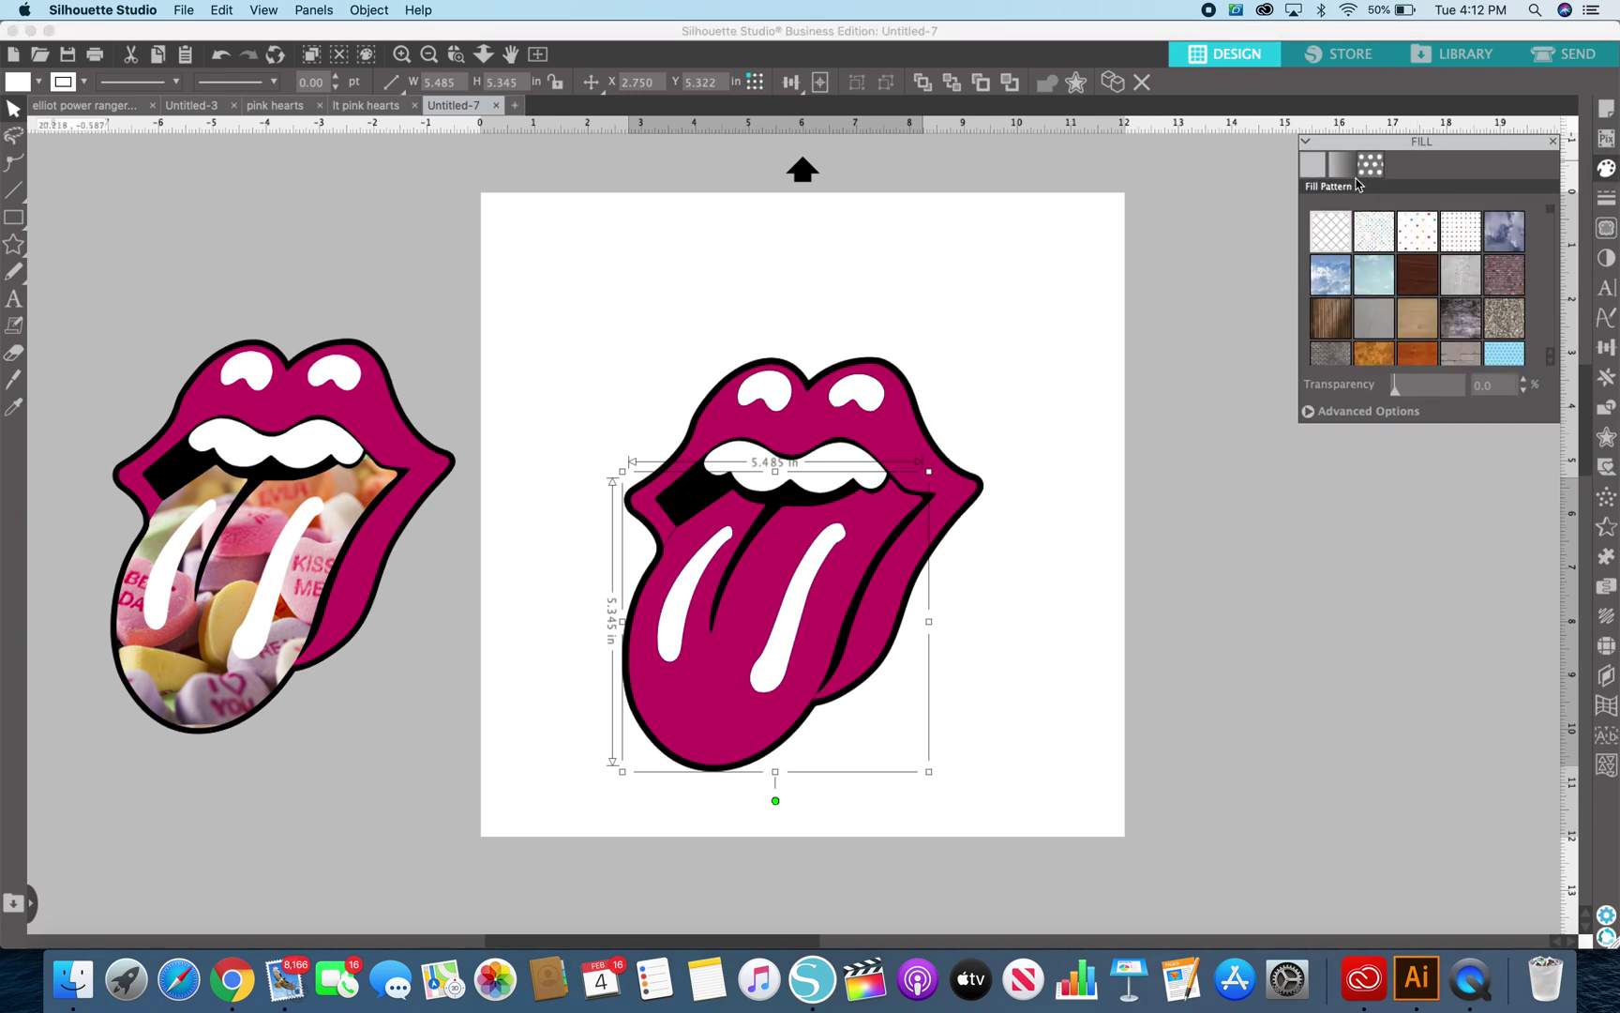
click(1309, 412)
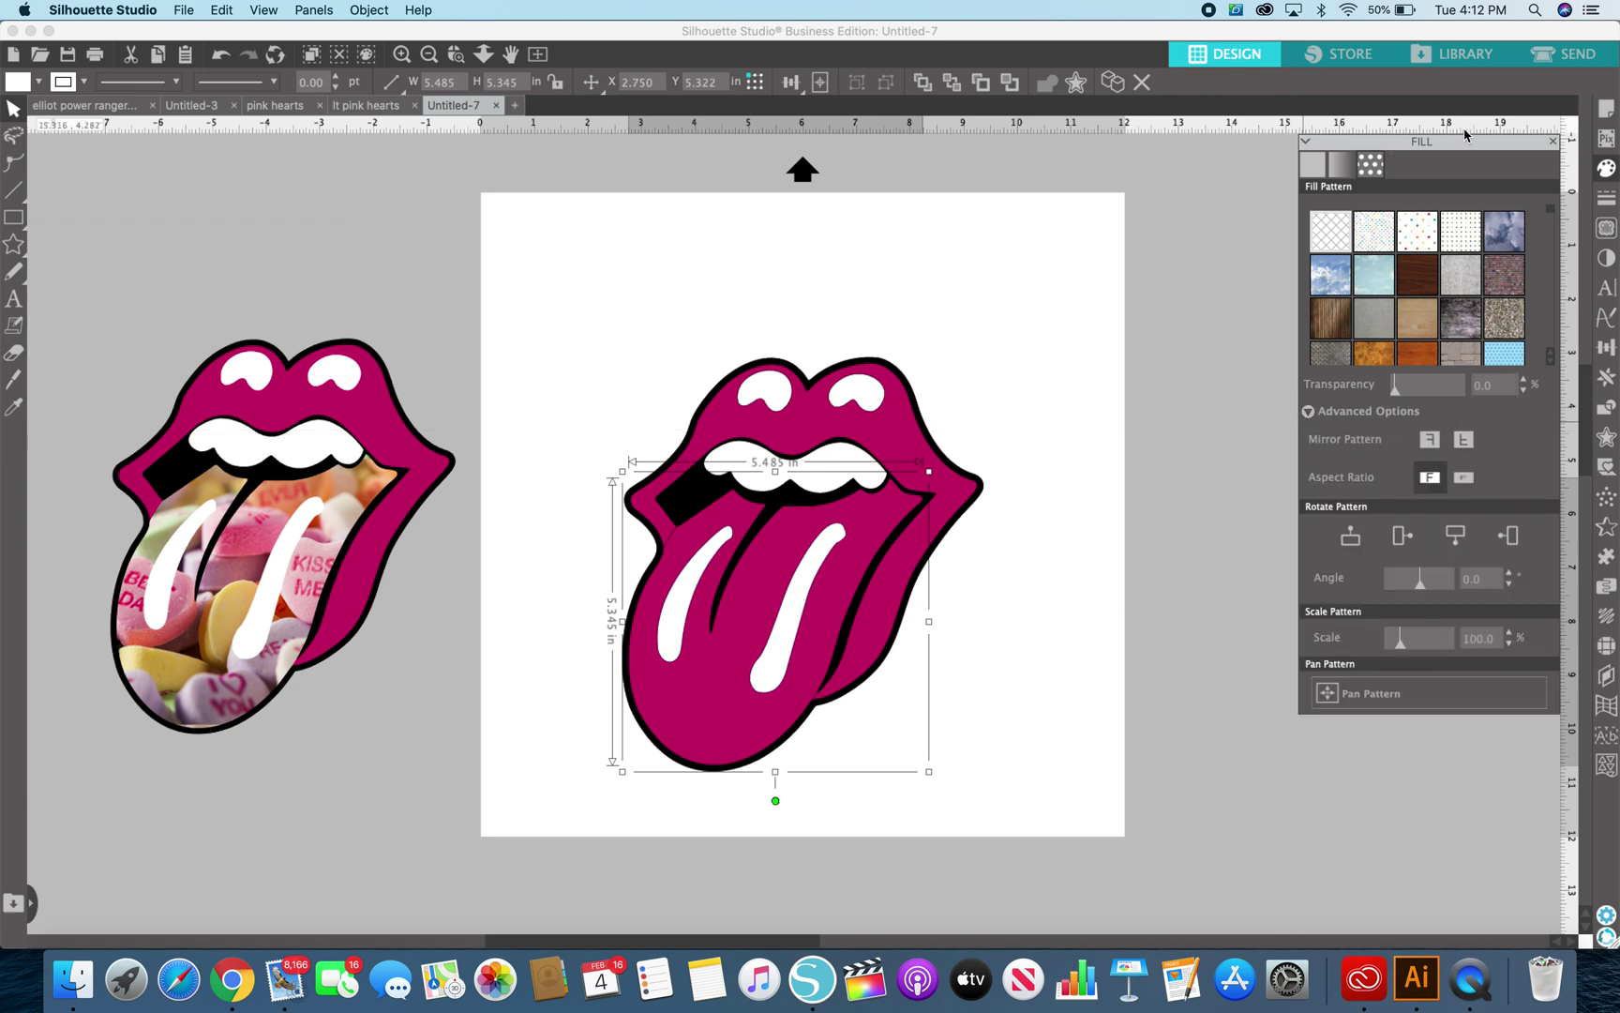
click(1463, 54)
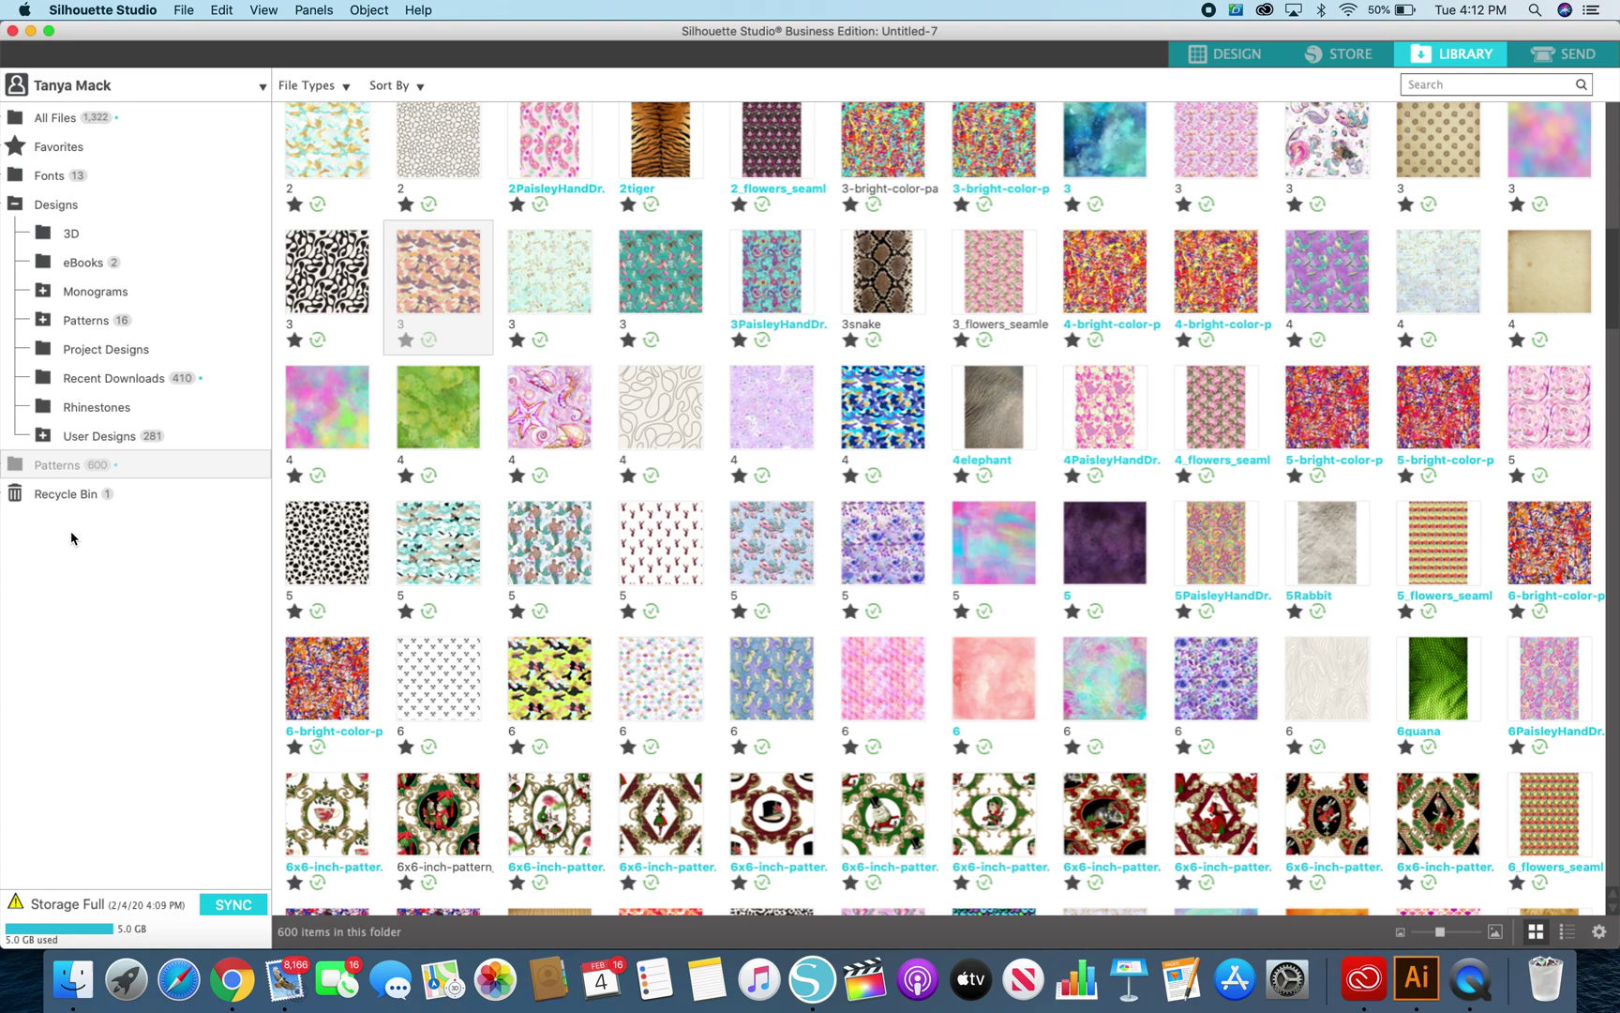
scroll(824, 532, down, 3)
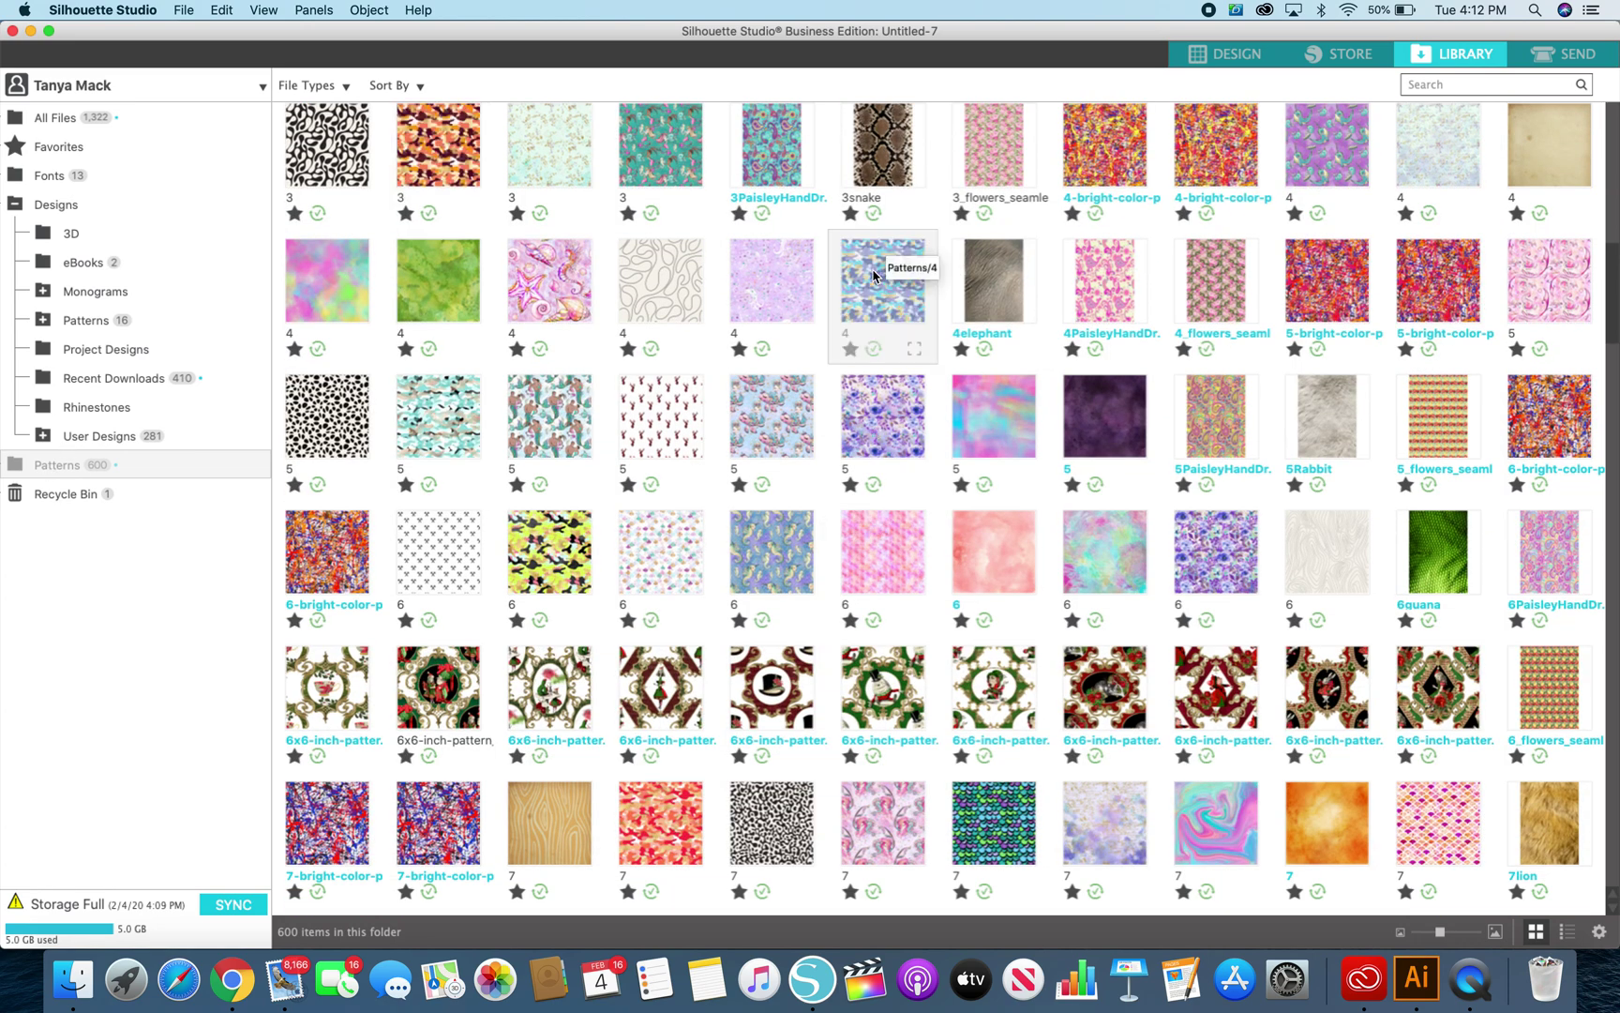
click(1222, 55)
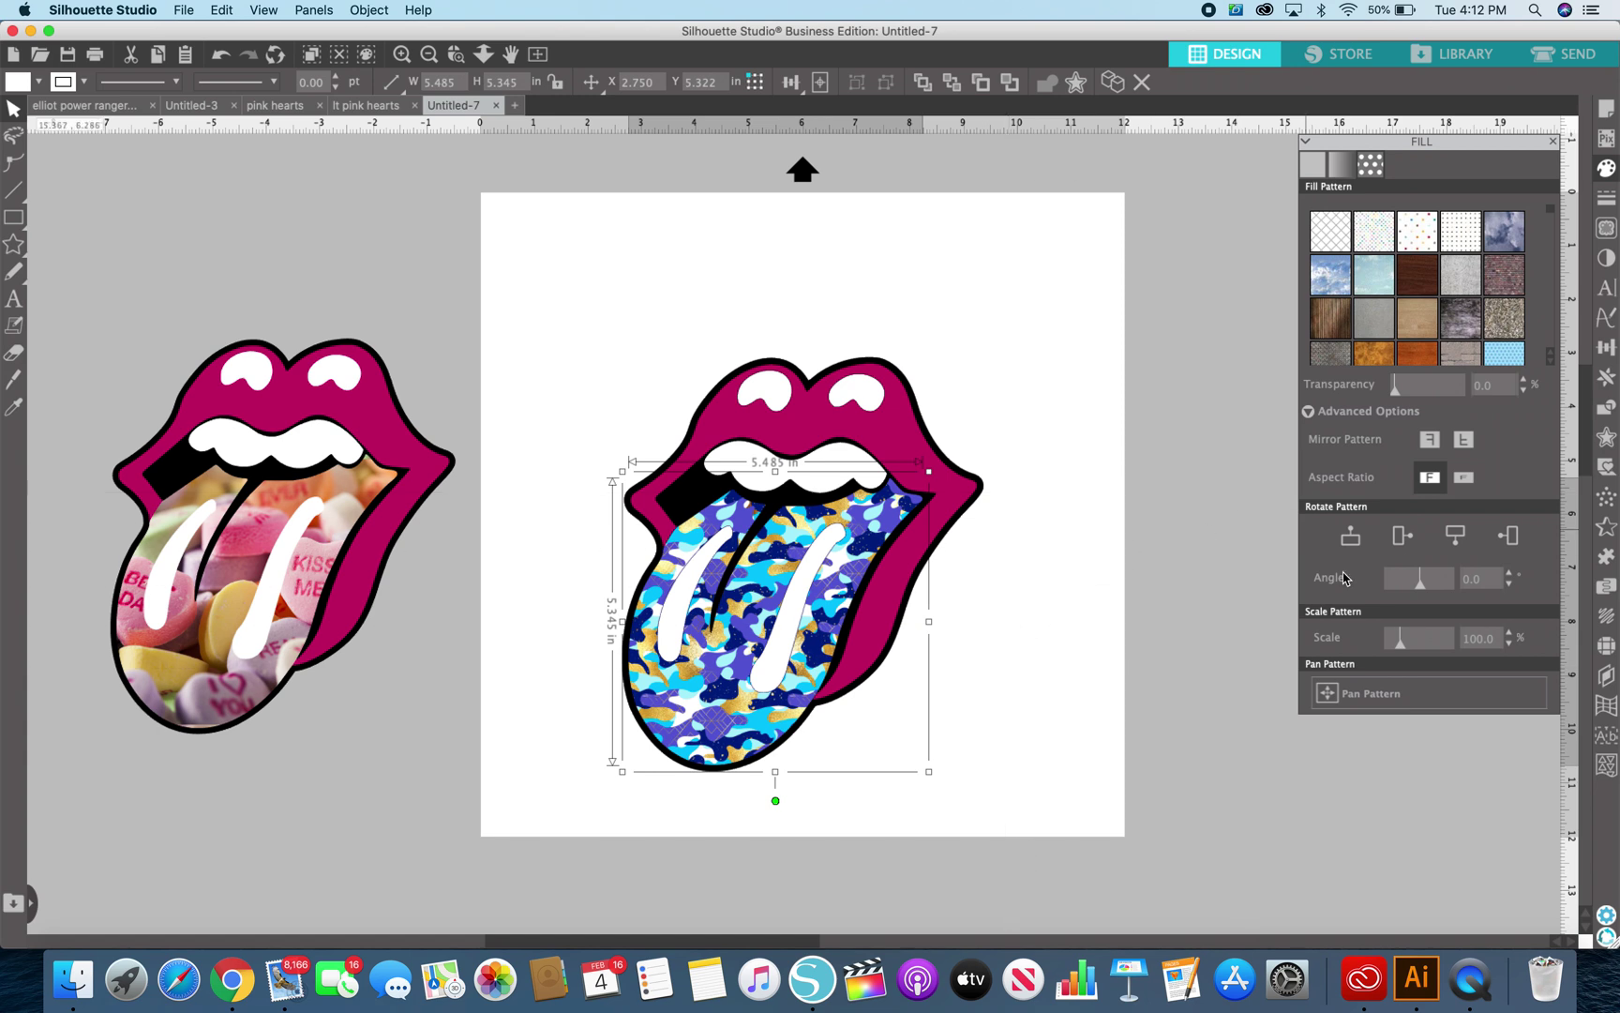
Shift the tongue's camo pattern down and left and enlarge it to 111% scale.
click(1325, 694)
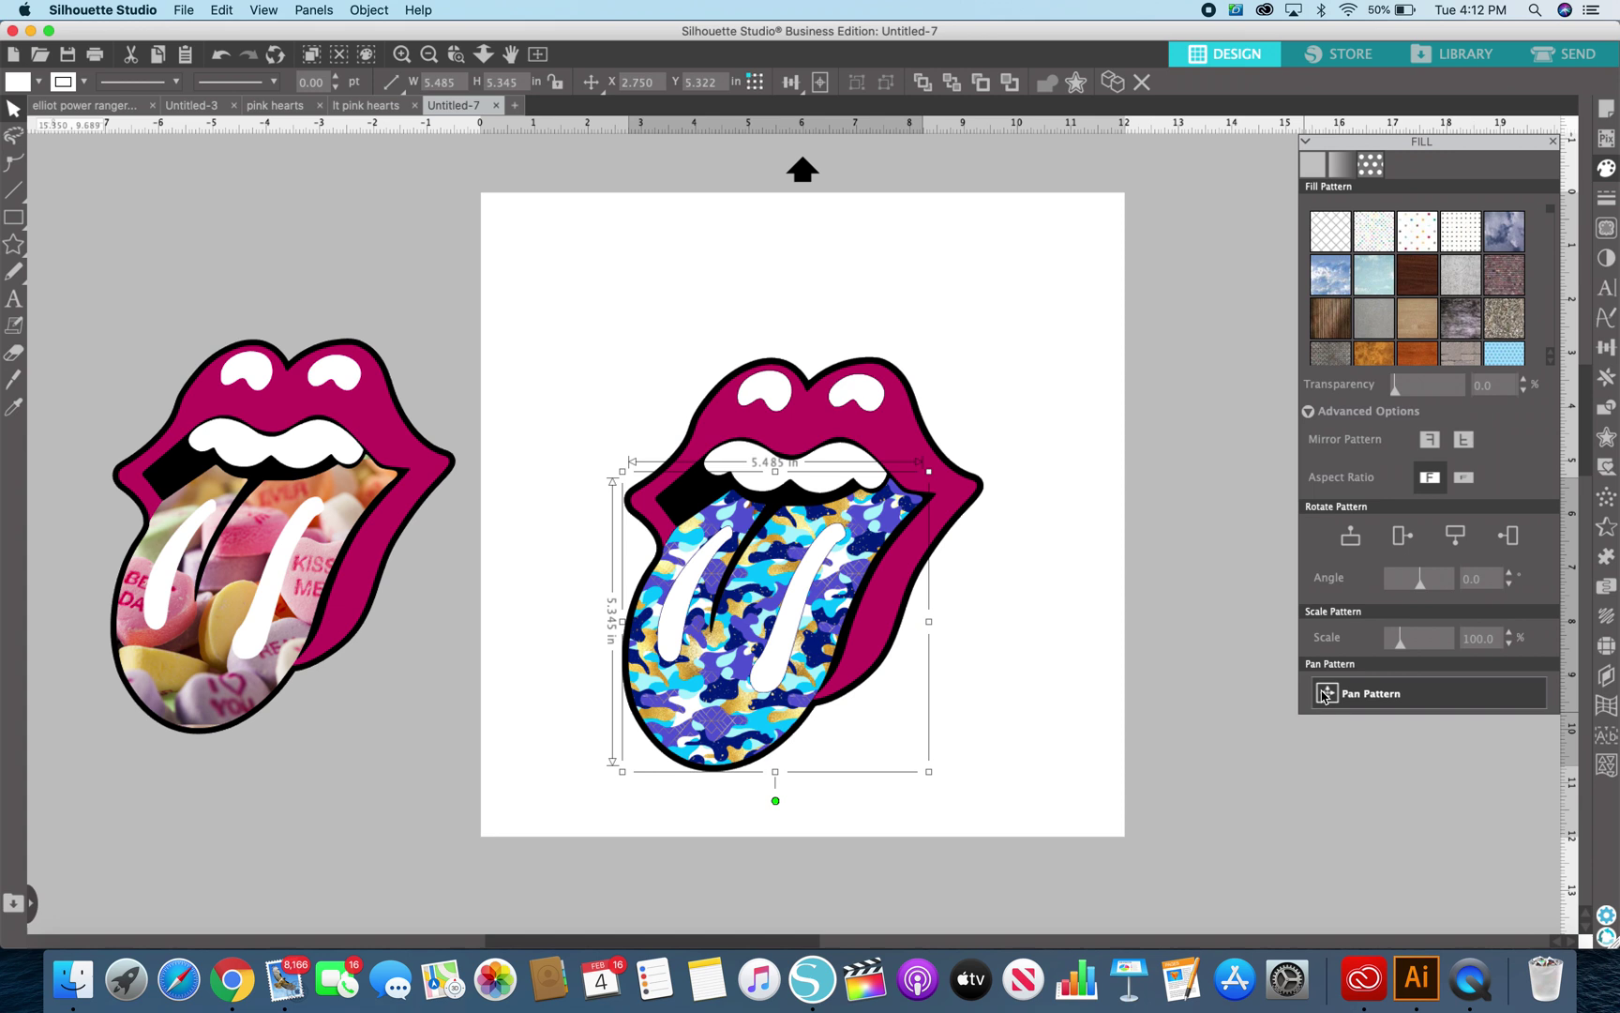
click(775, 622)
drag(775, 621, 686, 692)
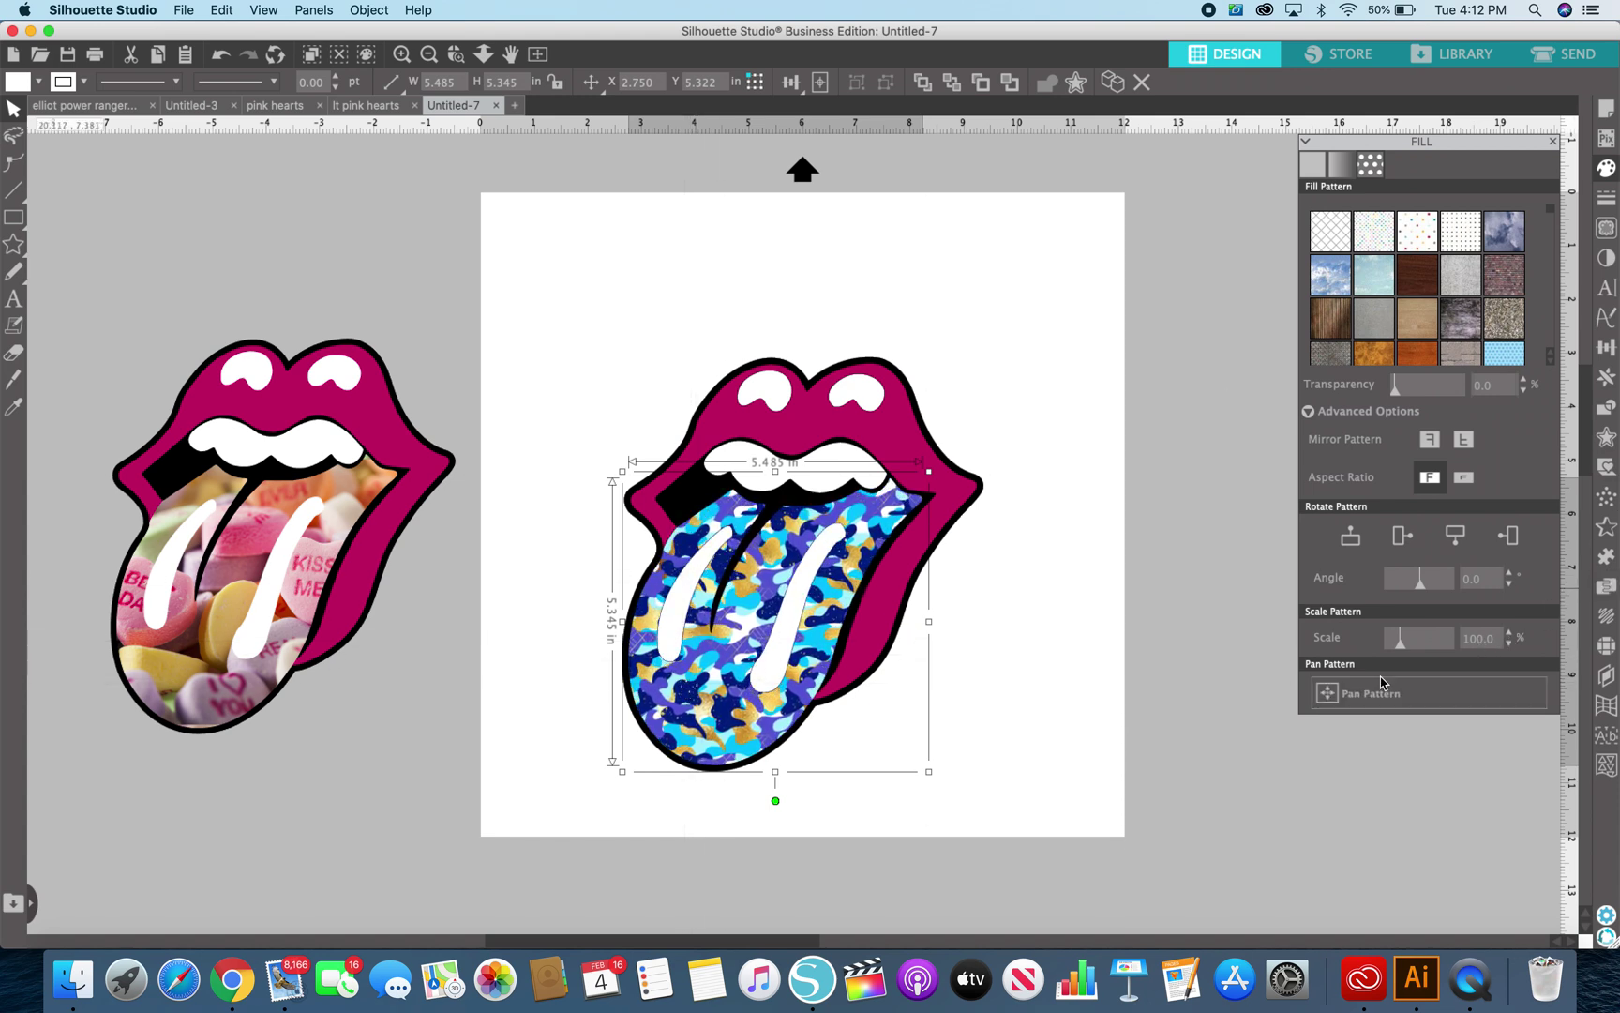
drag(1402, 654, 1404, 653)
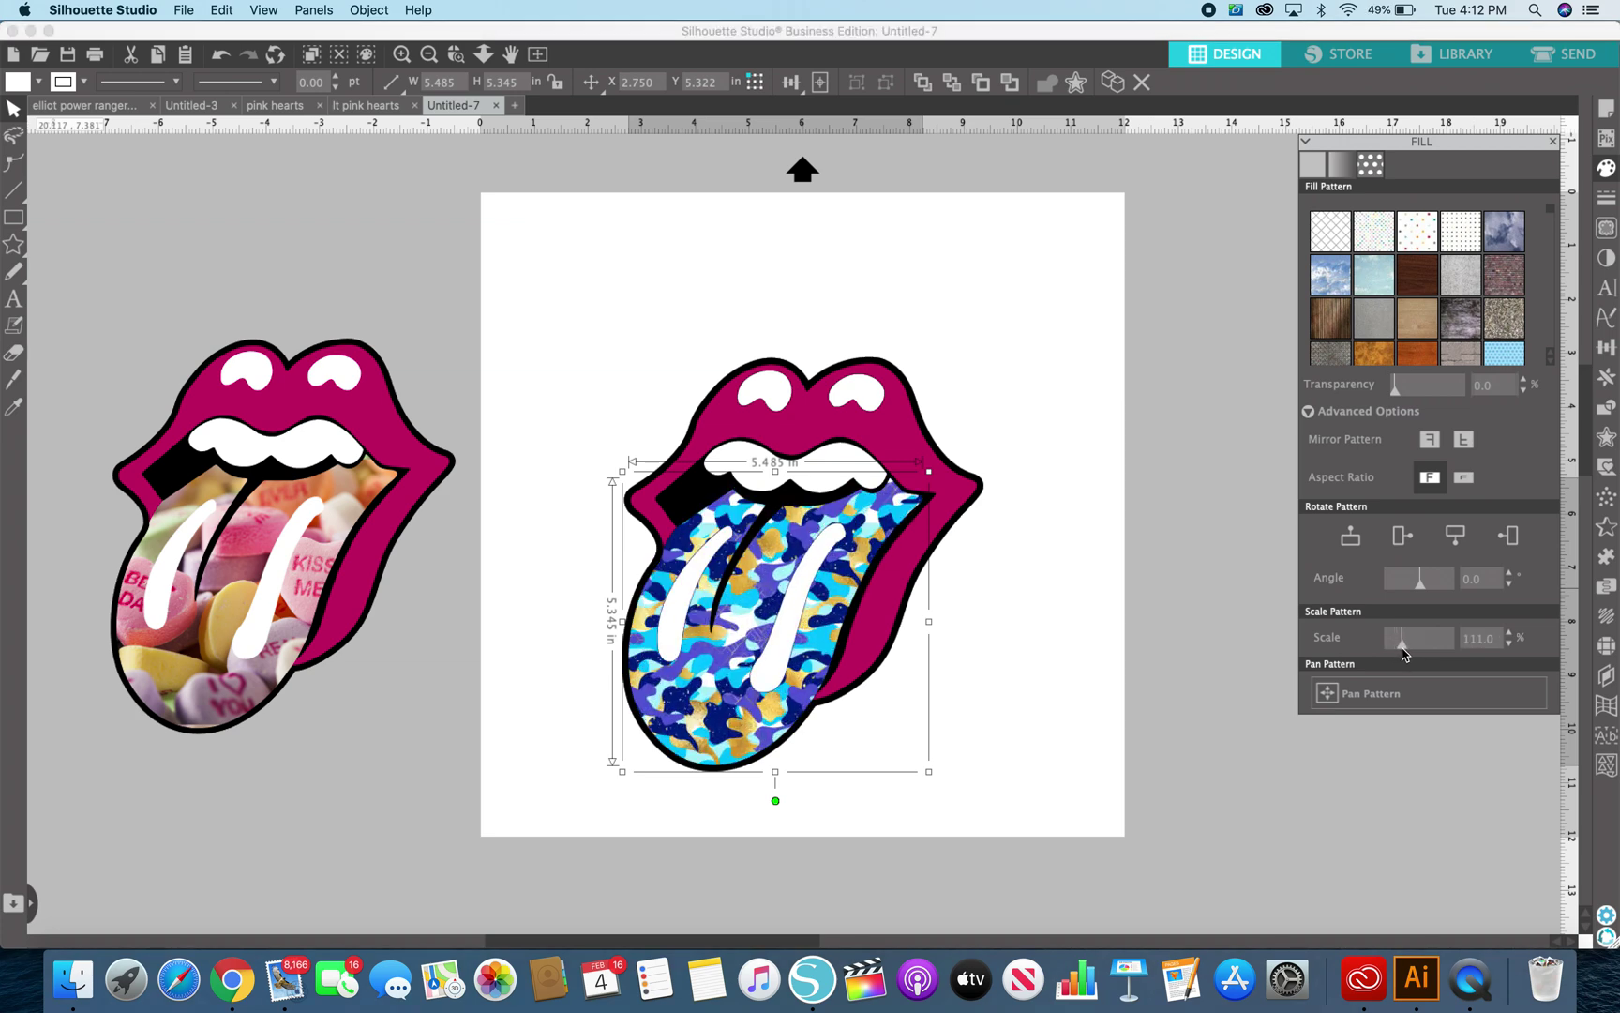
click(1055, 670)
Delete the right and left white streaks from the tongue.
click(774, 636)
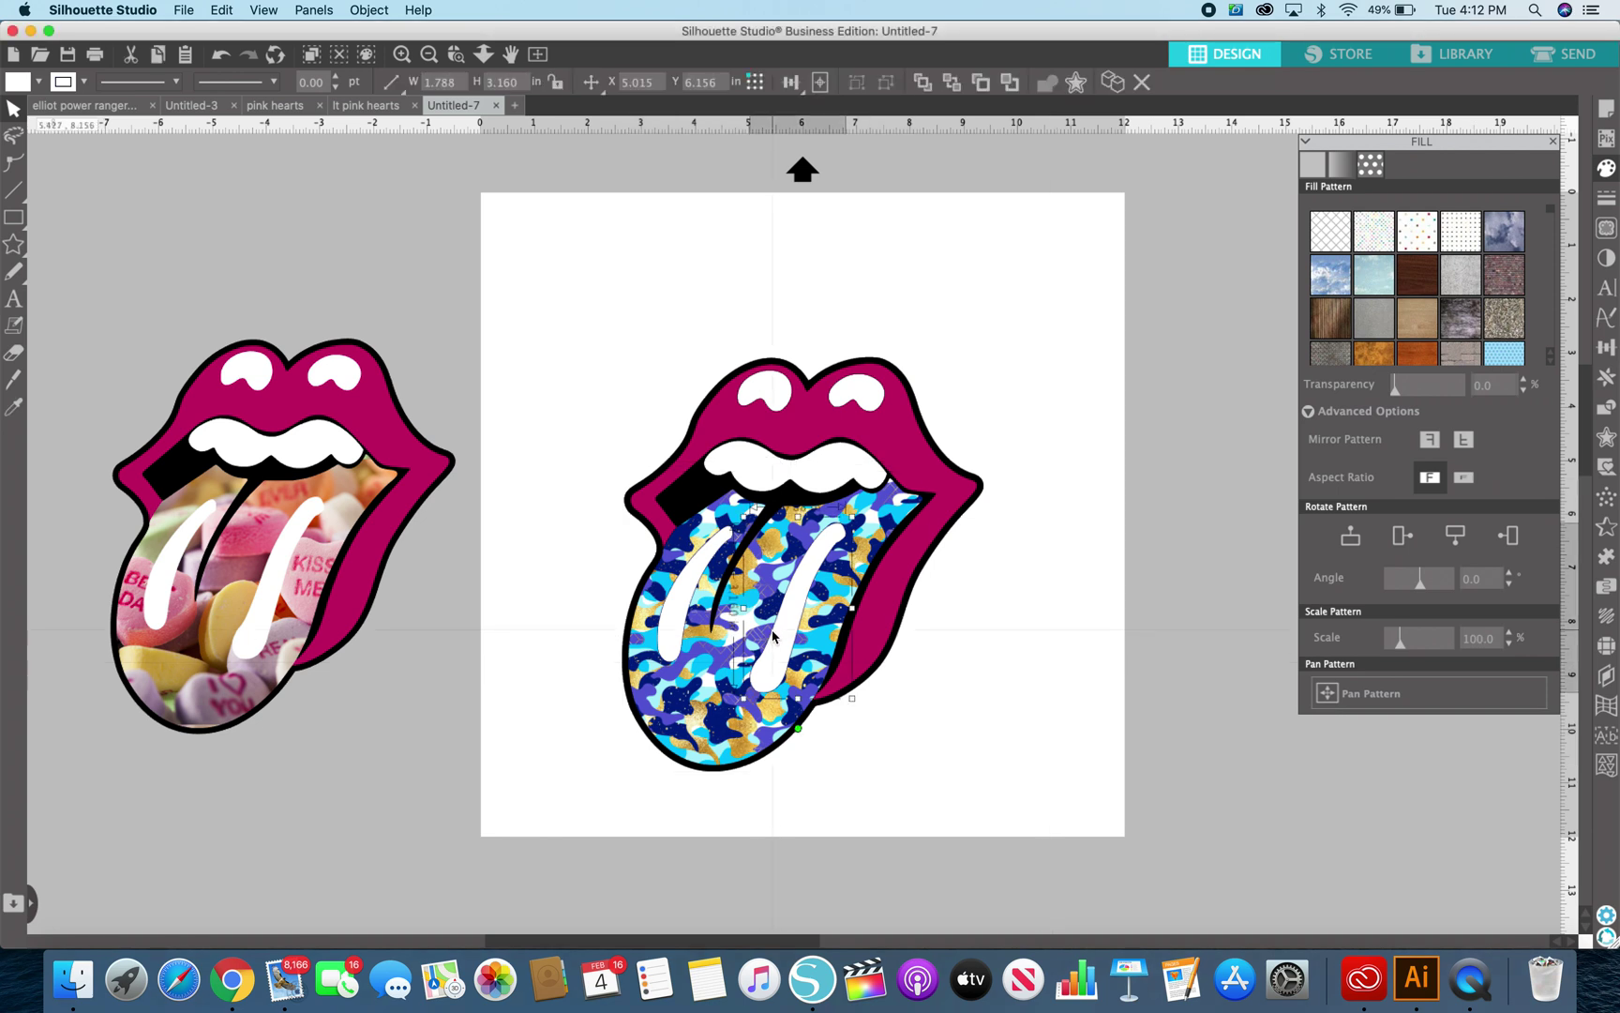
key(Delete)
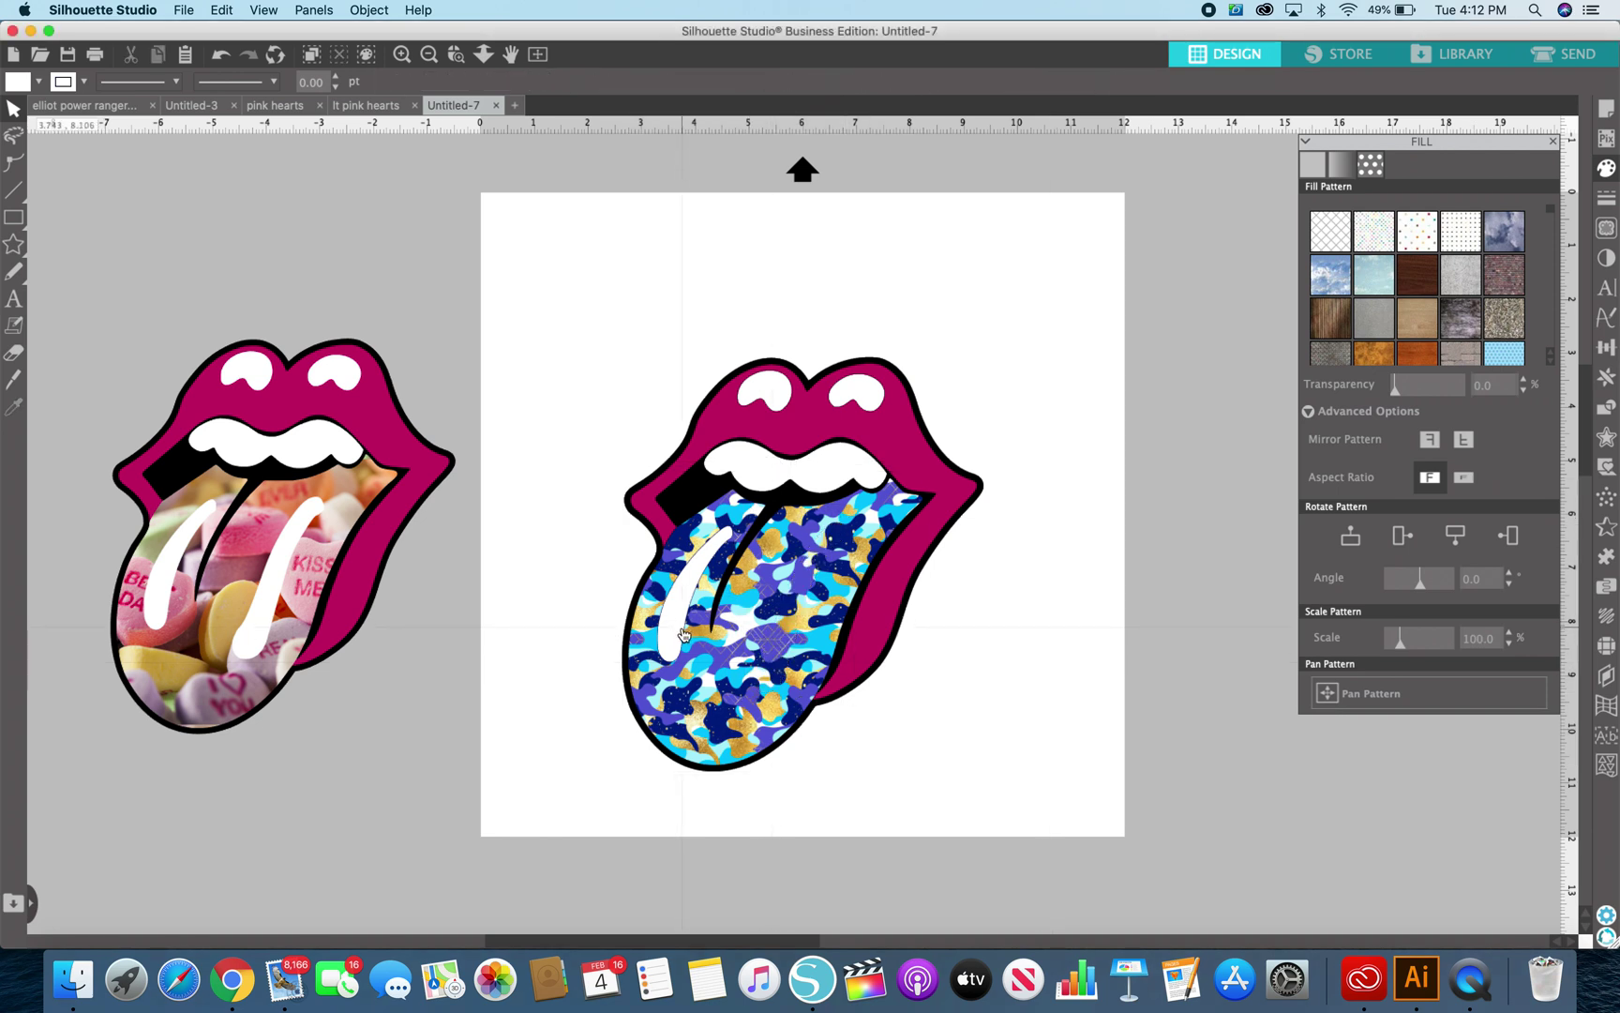
key(Delete)
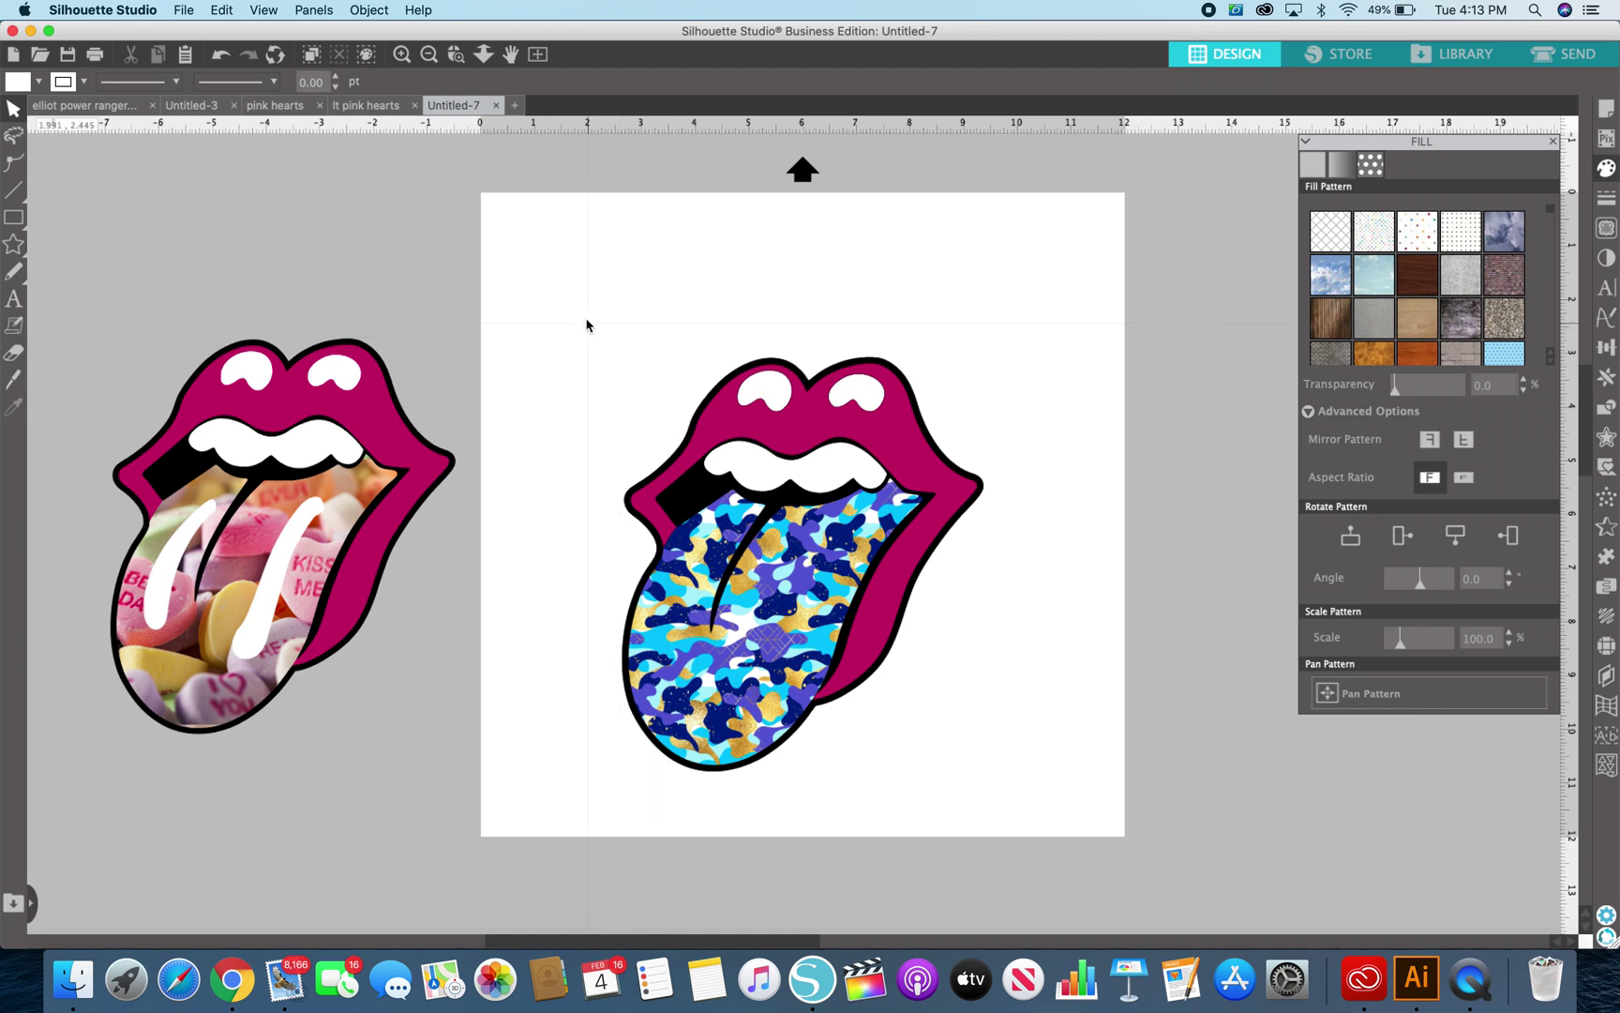
drag(573, 292, 993, 762)
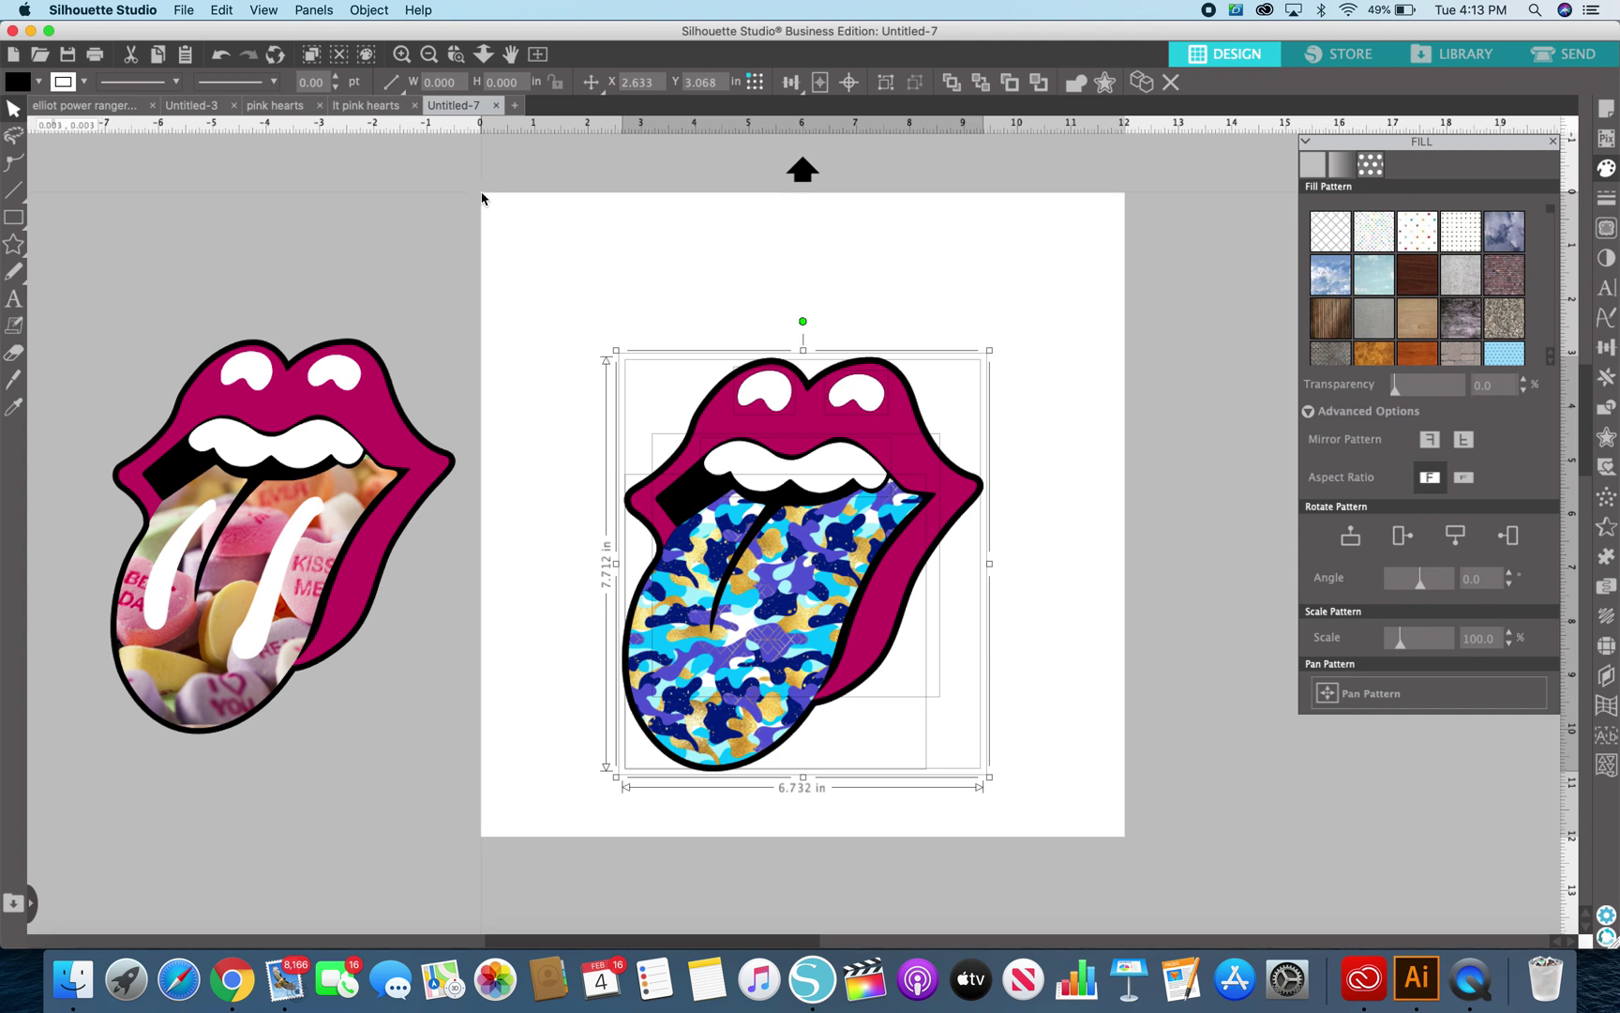
click(482, 197)
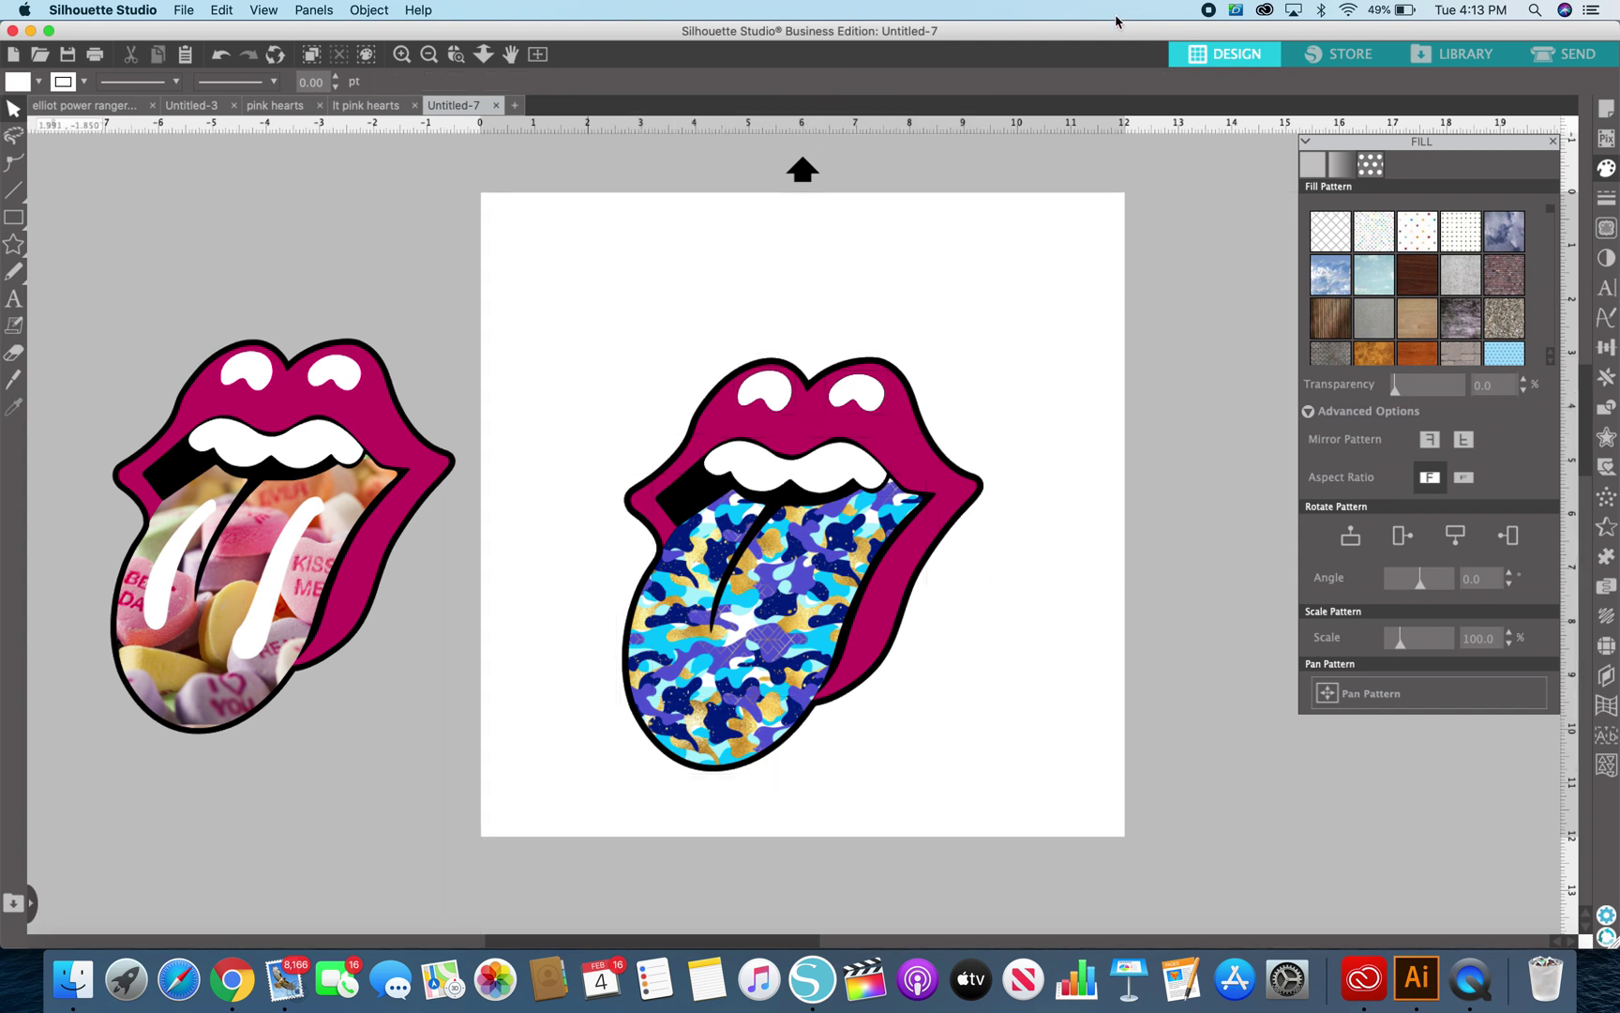